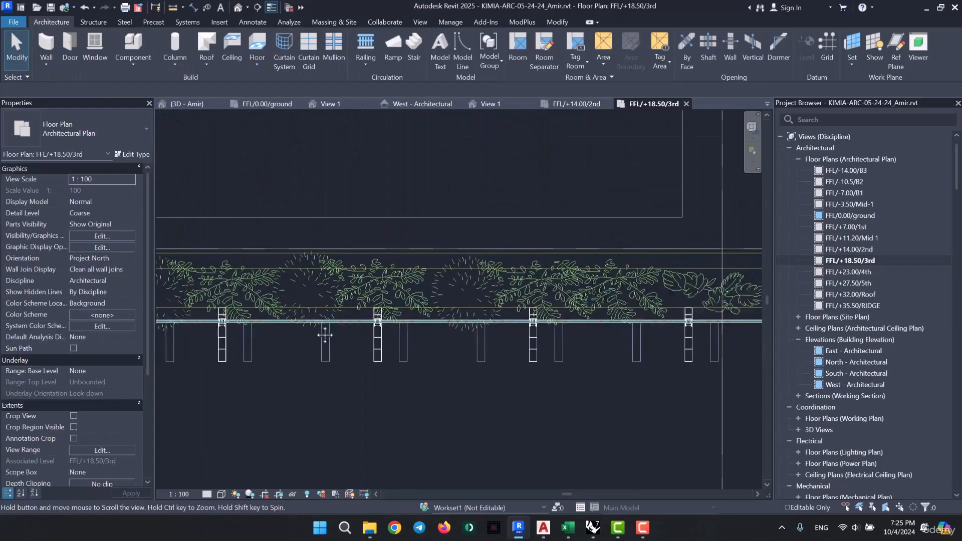
Change the curtain wall along the plan's lower edge to the Kimia/Facade/100cm type.
scroll(351, 308, up, 3)
scroll(381, 280, down, 4)
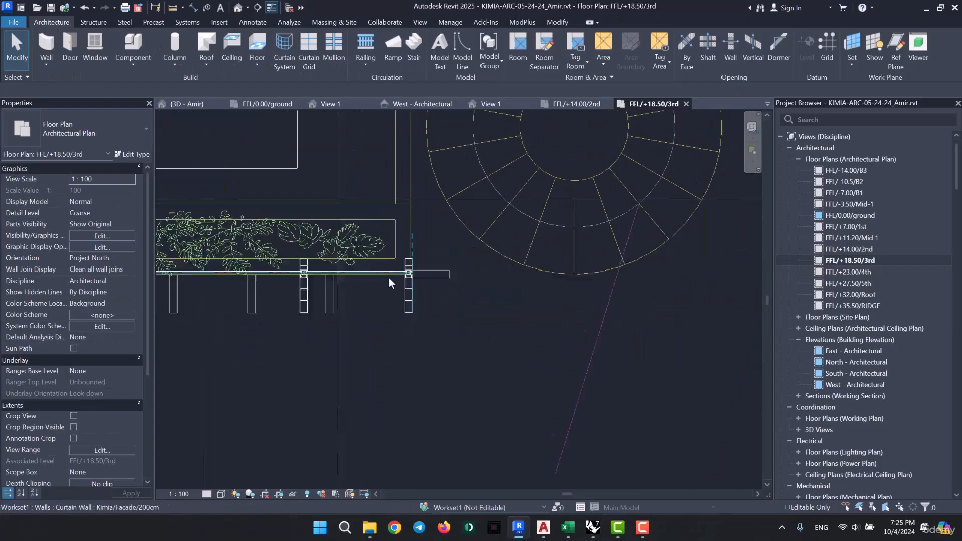
scroll(501, 345, up, 3)
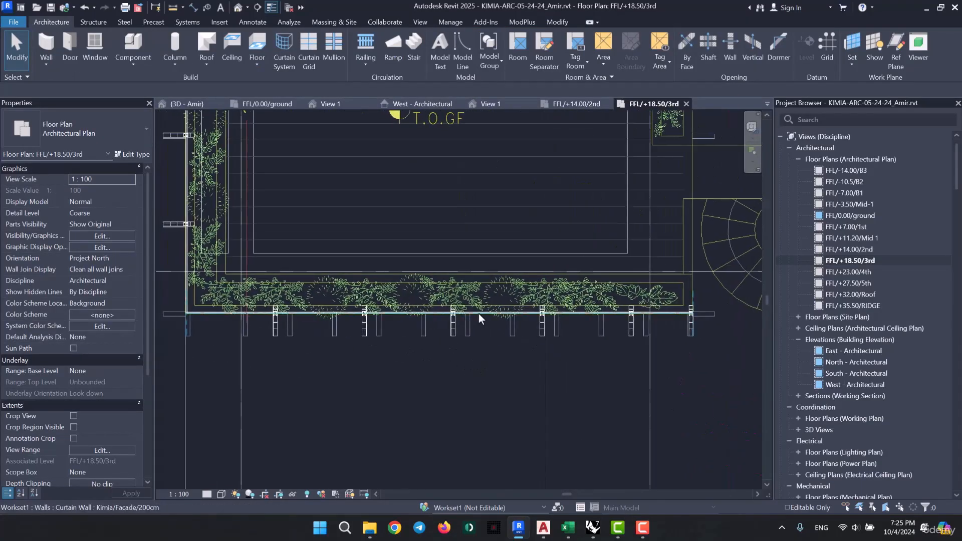
click(479, 314)
click(64, 127)
scroll(93, 240, up, 2)
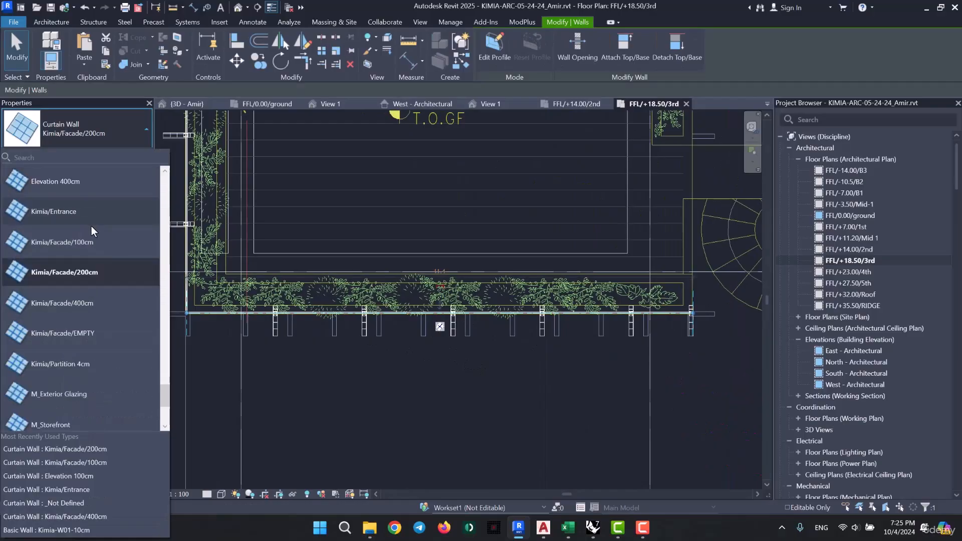
click(109, 251)
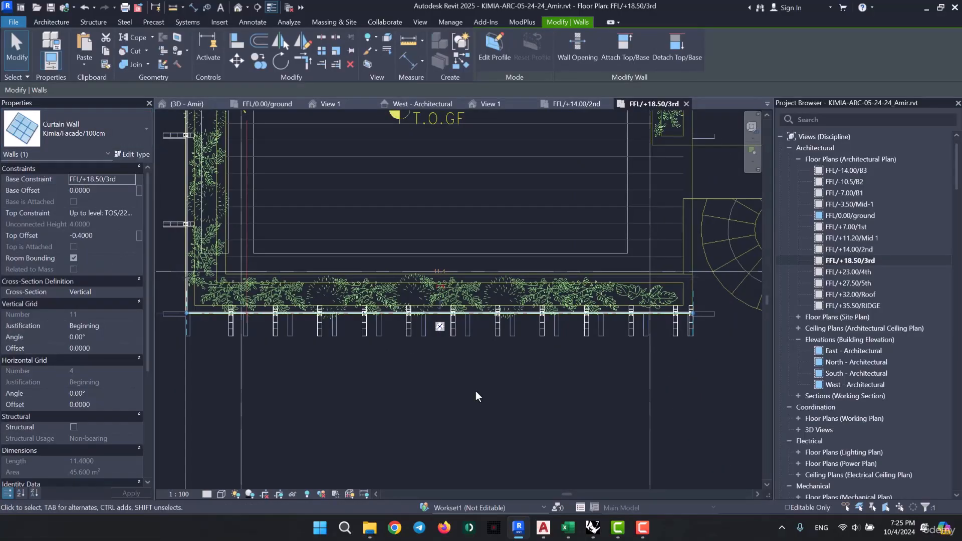
click(476, 391)
Unpin and delete the Kimia/Elevation Mullion at the upper corner end of the left-hand curtain wall.
middle_drag(262, 255, 404, 422)
middle_drag(281, 165, 275, 342)
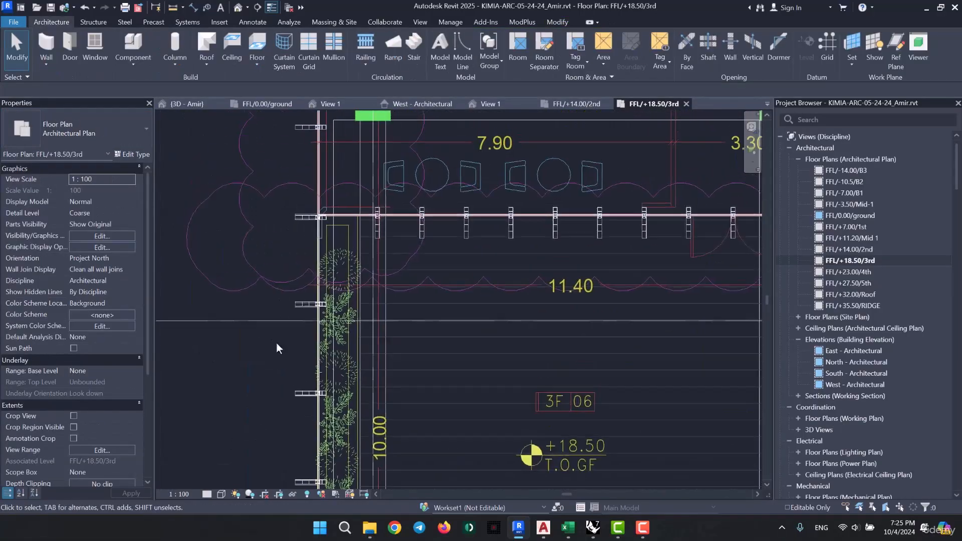
scroll(311, 347, up, 5)
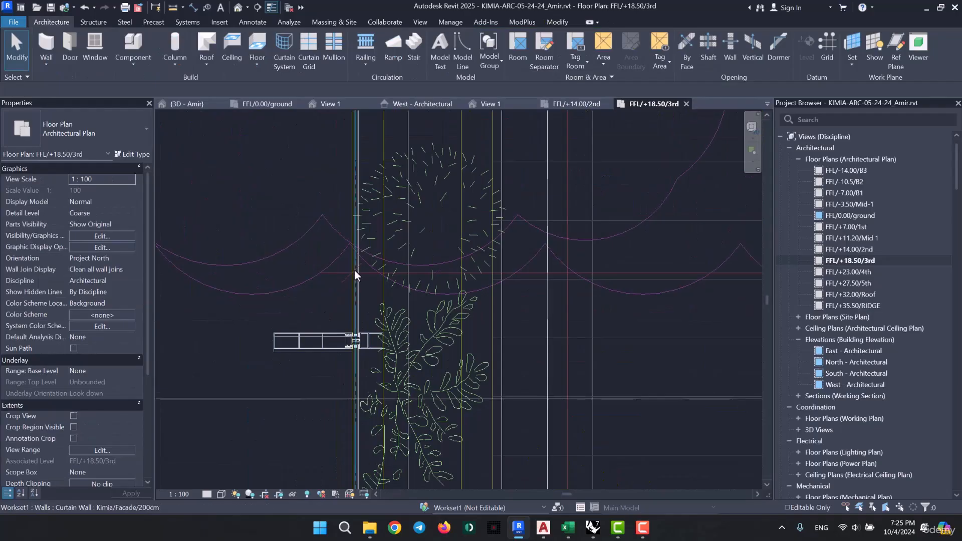
click(354, 275)
middle_drag(349, 149, 349, 292)
scroll(378, 176, up, 6)
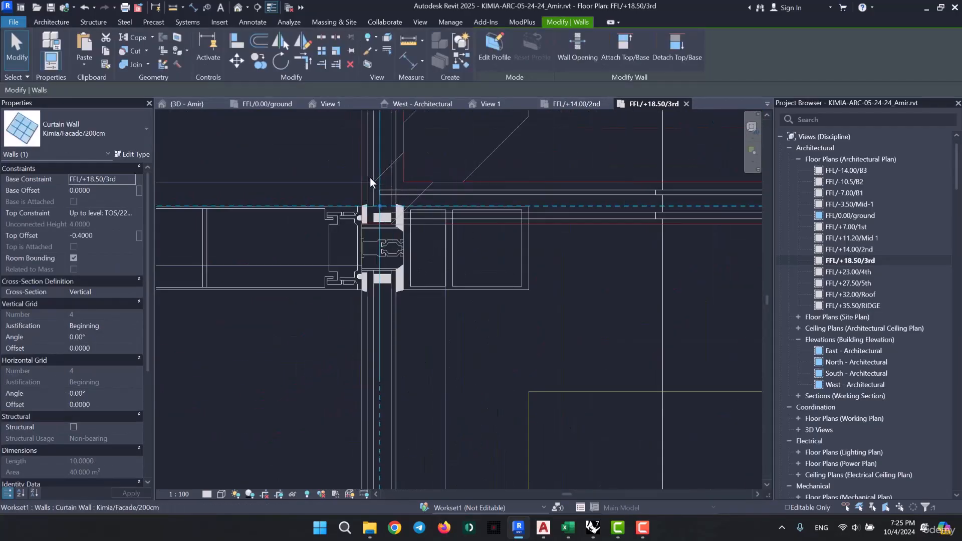
scroll(369, 178, down, 5)
key(Escape)
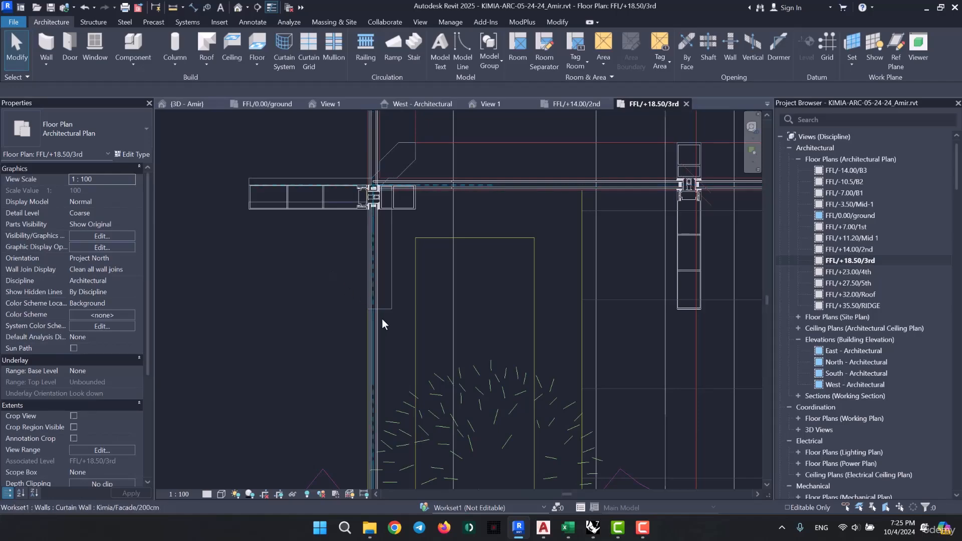
click(337, 196)
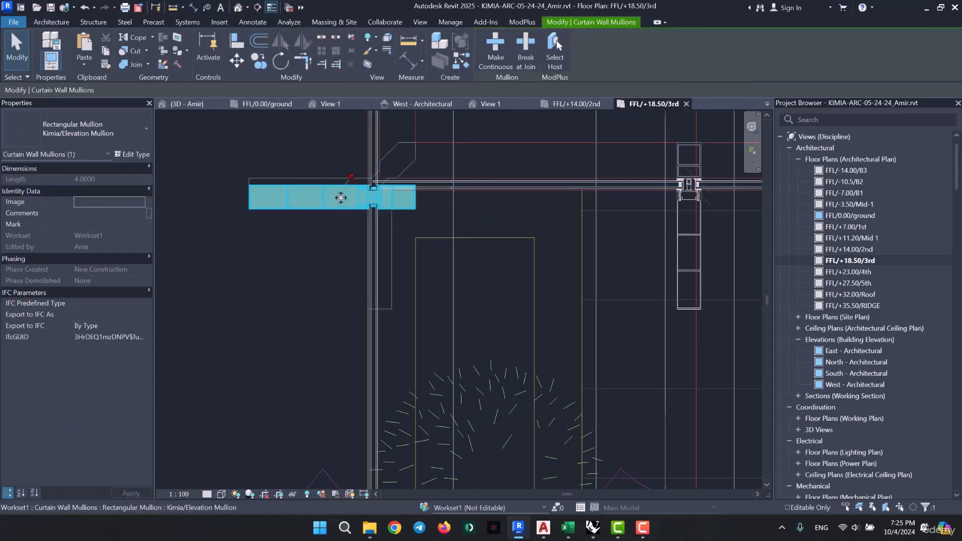
right_click(338, 195)
mouse_move(401, 211)
click(493, 210)
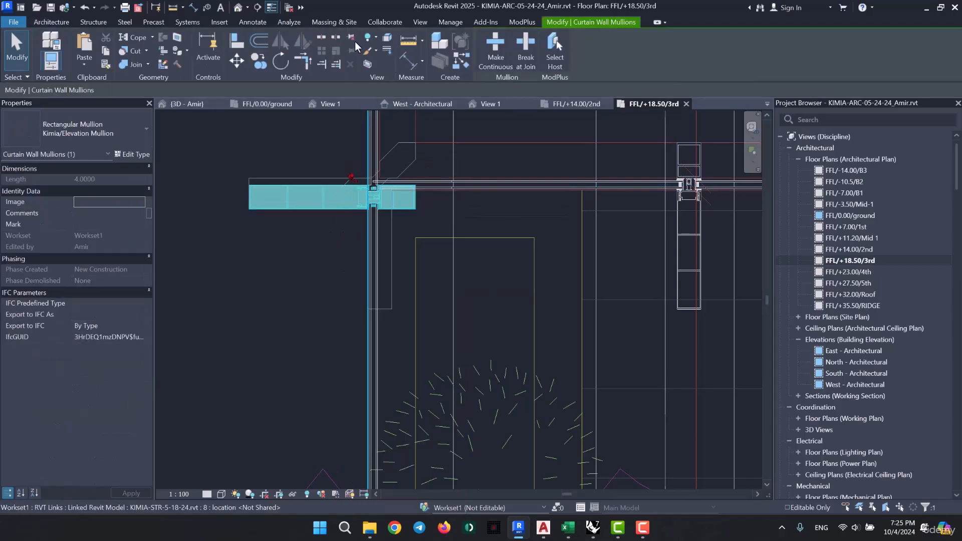
key(Escape)
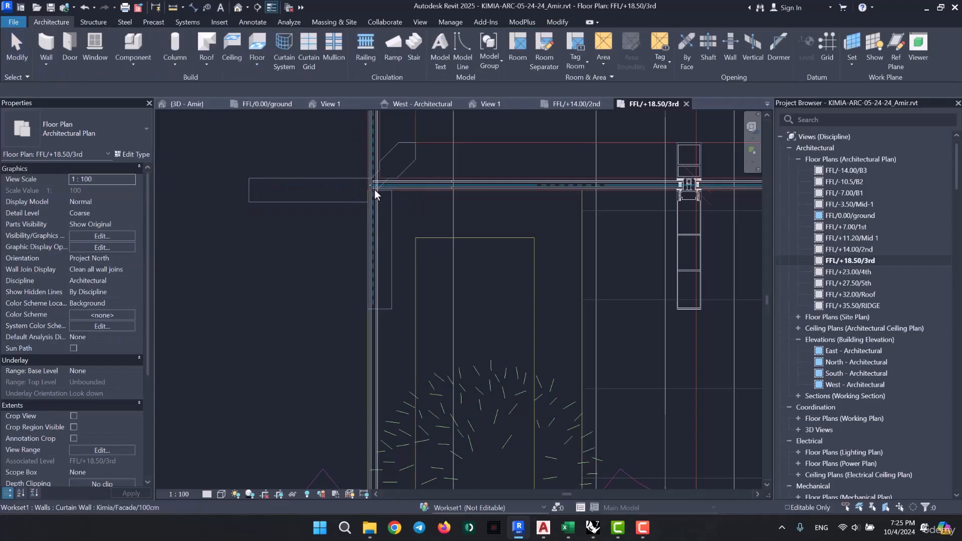
scroll(373, 188, up, 3)
scroll(376, 189, up, 1)
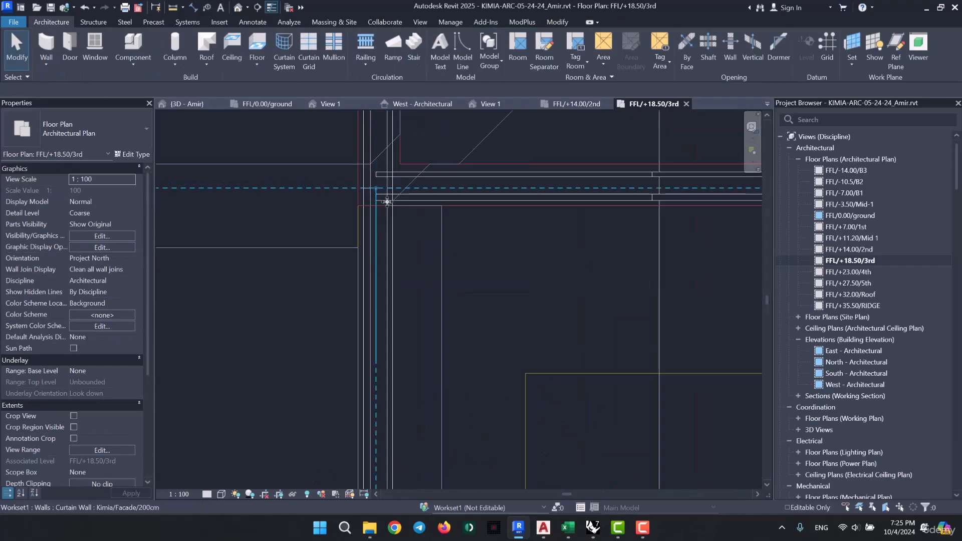
click(376, 189)
mouse_move(375, 187)
mouse_down()
mouse_move(376, 206)
mouse_move(375, 188)
mouse_up()
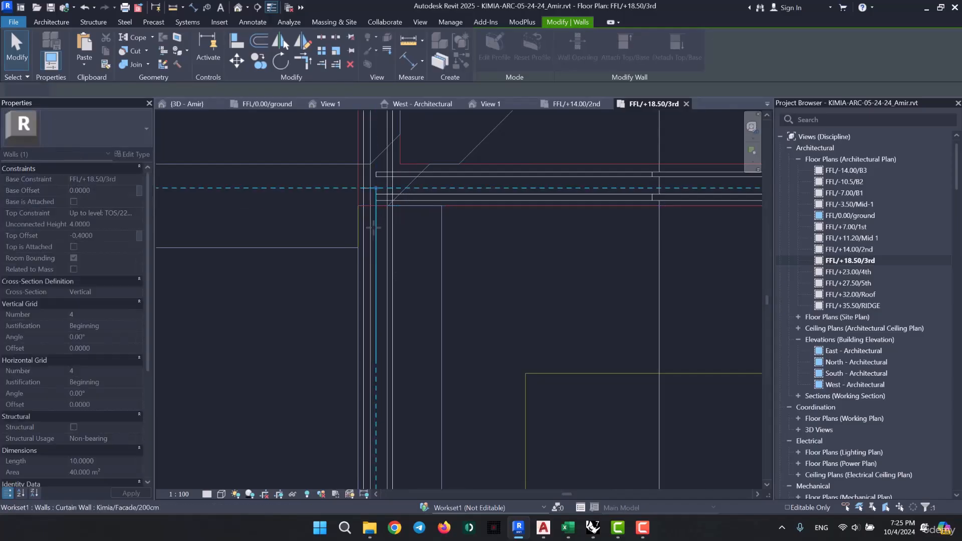
scroll(386, 181, down, 2)
scroll(386, 177, down, 4)
key(Escape)
Shorten the left-hand Kimia/Facade/200cm wall at its upper corner to about 9.98 m, ending at the imported plan's corner line.
middle_drag(358, 414, 386, 283)
scroll(387, 232, up, 5)
scroll(368, 305, down, 3)
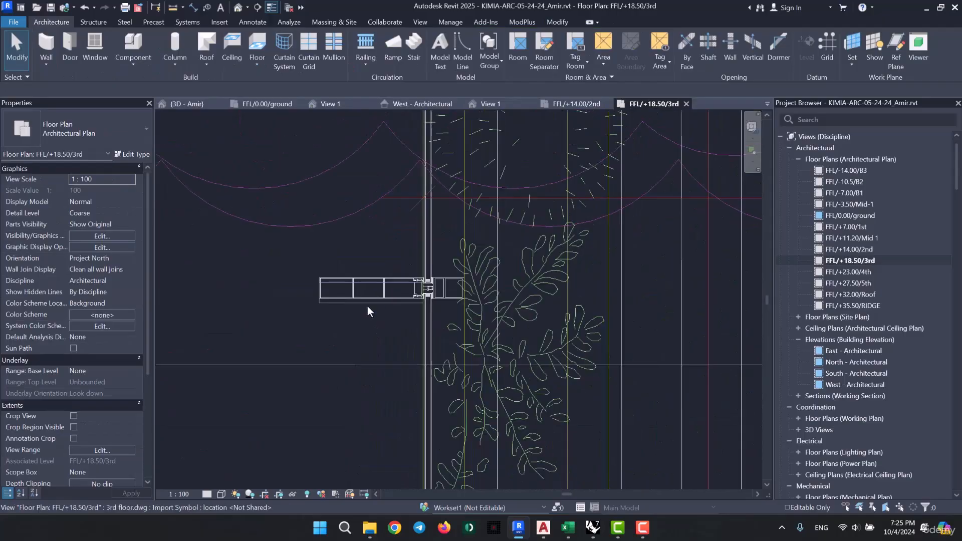
middle_drag(399, 213, 393, 258)
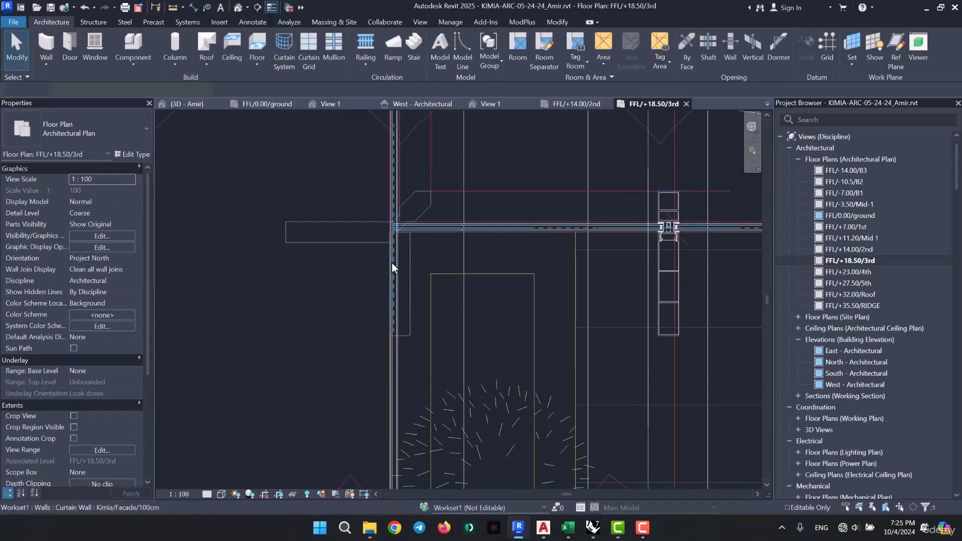
click(392, 263)
click(394, 361)
scroll(402, 227, up, 7)
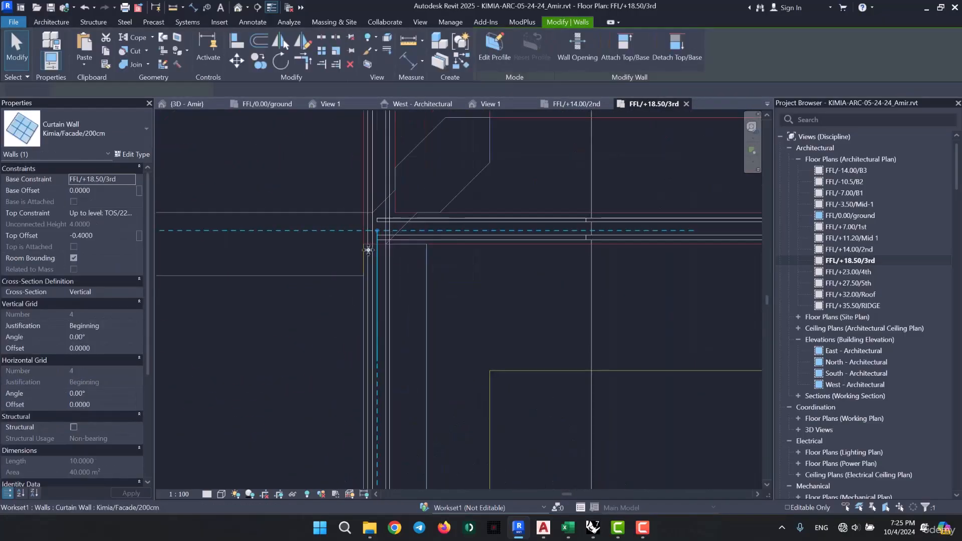
drag(377, 224, 381, 241)
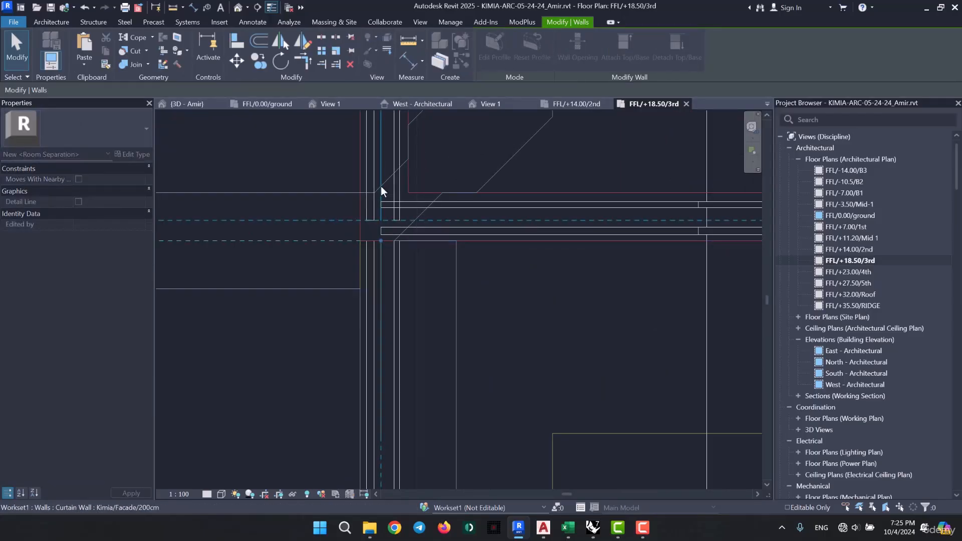
Examine the mullion positions along the shortened left-hand wall and at its lower corner against the imported plan.
scroll(381, 185, down, 6)
scroll(382, 189, down, 5)
middle_drag(336, 374, 396, 239)
scroll(423, 278, up, 7)
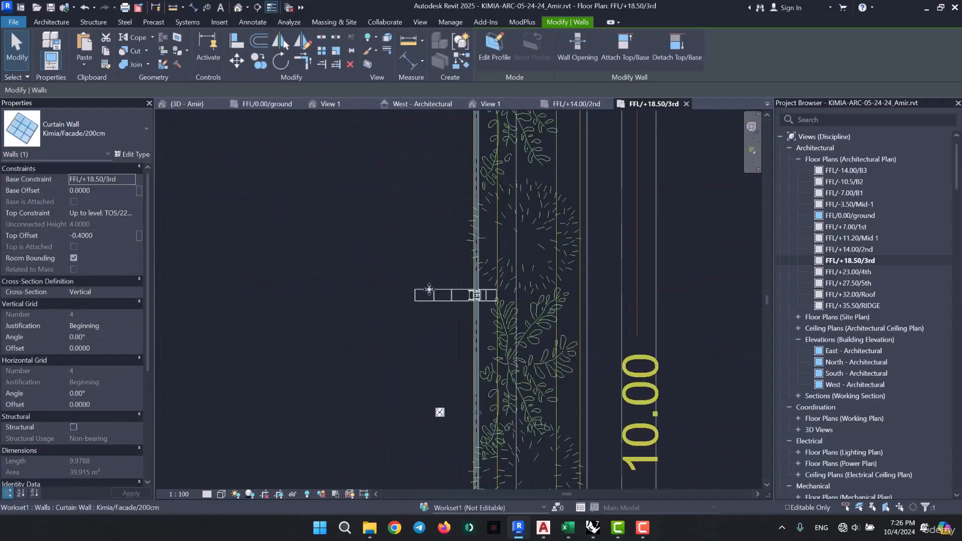
scroll(424, 307, up, 2)
scroll(382, 248, down, 9)
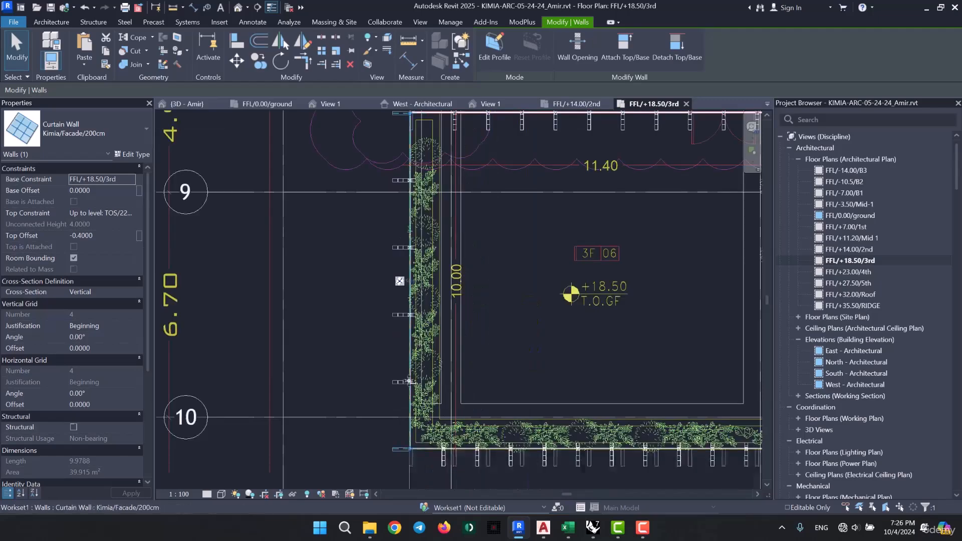
middle_drag(409, 396, 410, 284)
scroll(410, 344, up, 6)
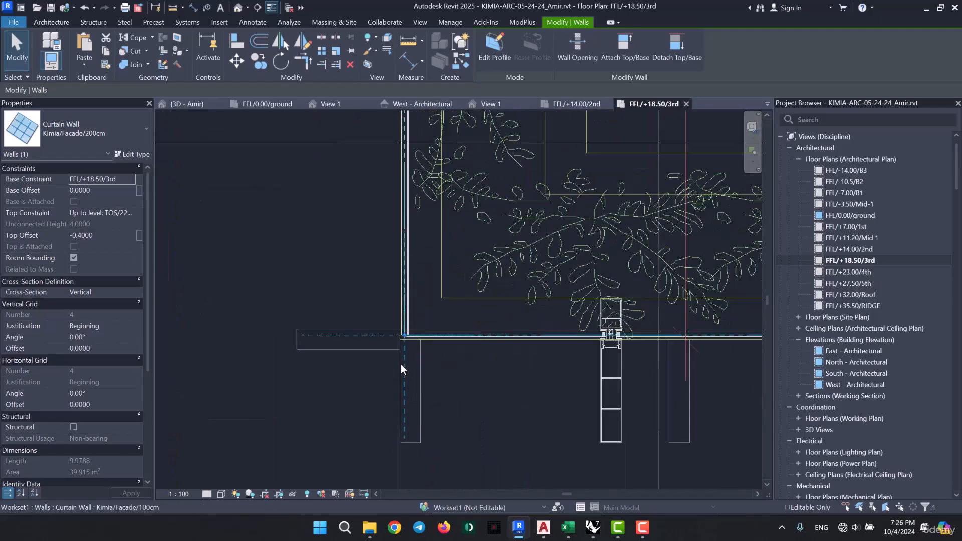
scroll(324, 341, down, 3)
click(603, 398)
Try the End and Center justifications for the vertical grid of the lower curtain wall.
middle_drag(602, 396, 367, 379)
scroll(367, 379, down, 3)
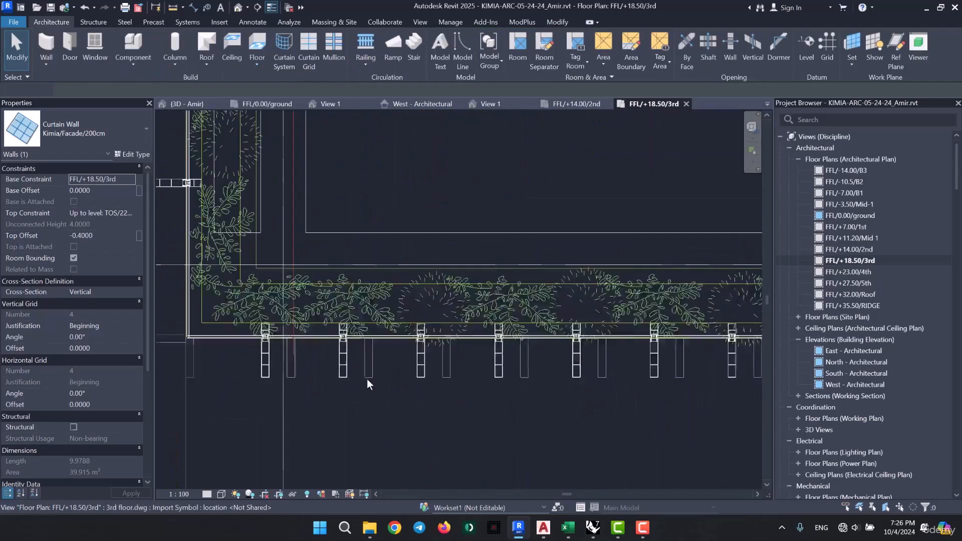
click(510, 359)
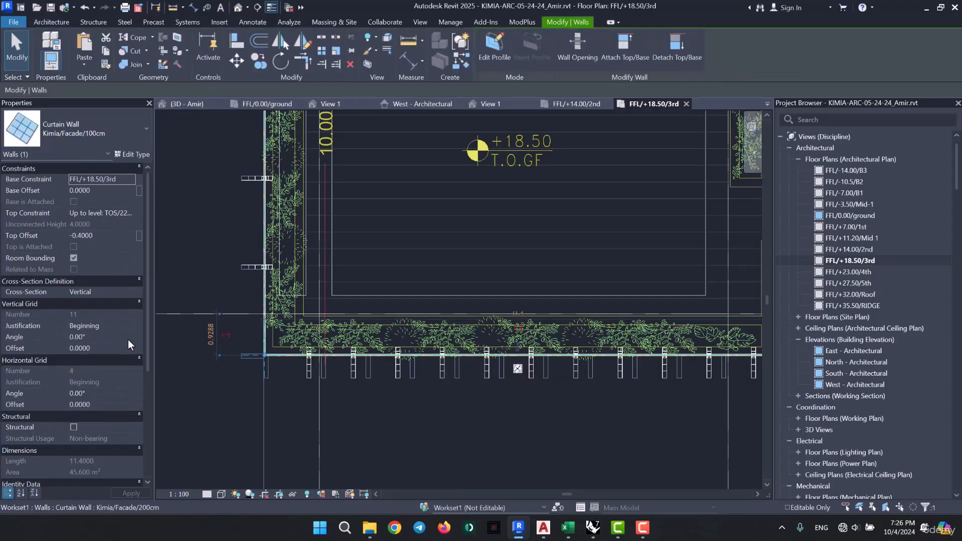
click(134, 327)
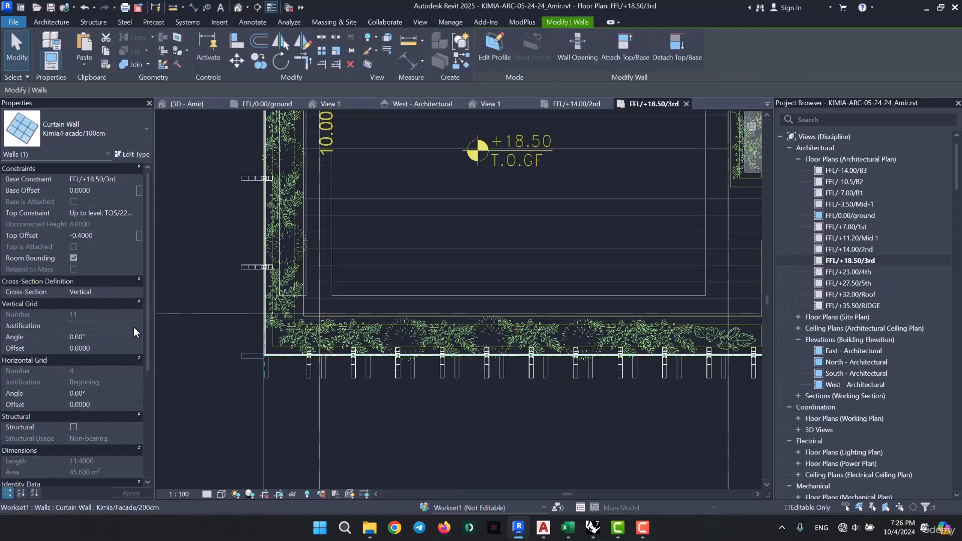
click(131, 326)
click(110, 346)
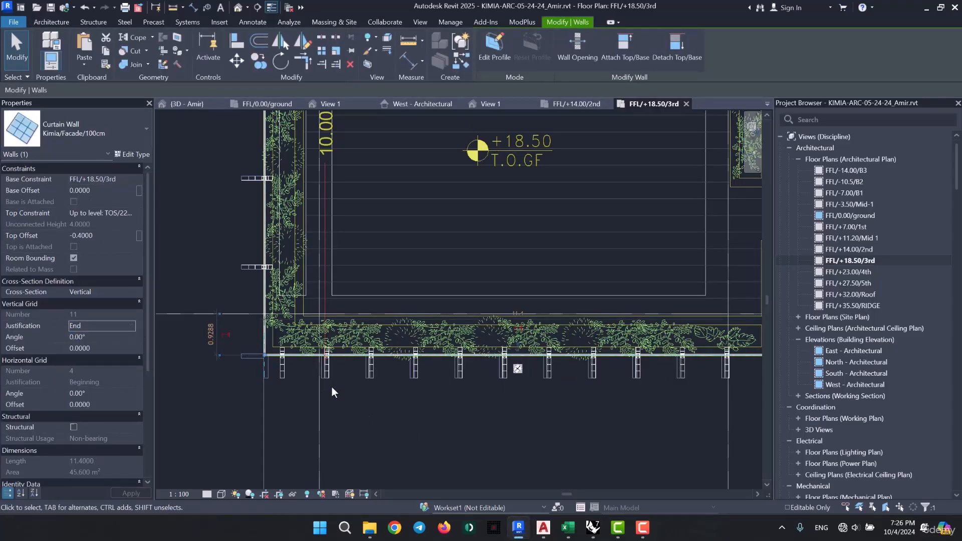
click(131, 328)
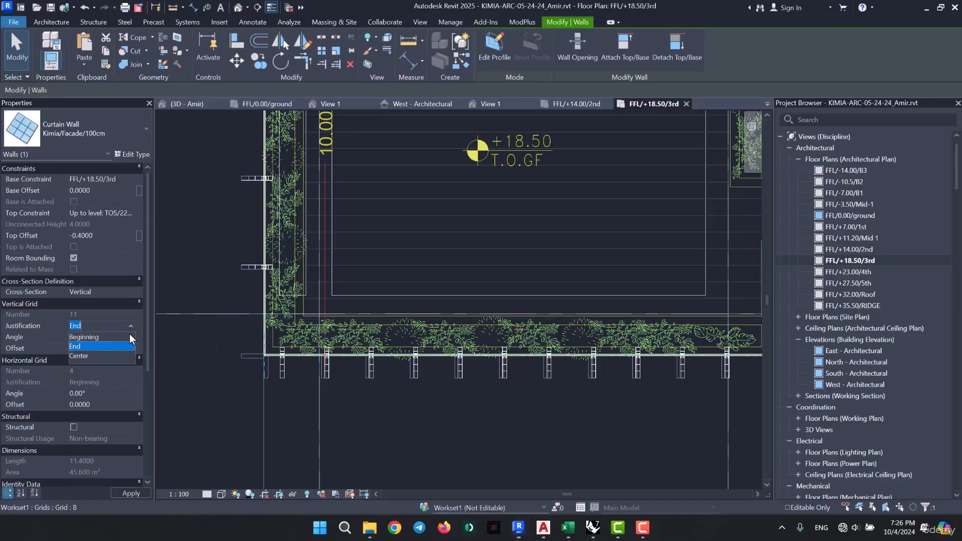
click(113, 355)
Unpin and delete the mullion at the right end of the lower curtain wall.
middle_drag(521, 392, 307, 388)
scroll(581, 380, up, 4)
scroll(586, 388, up, 3)
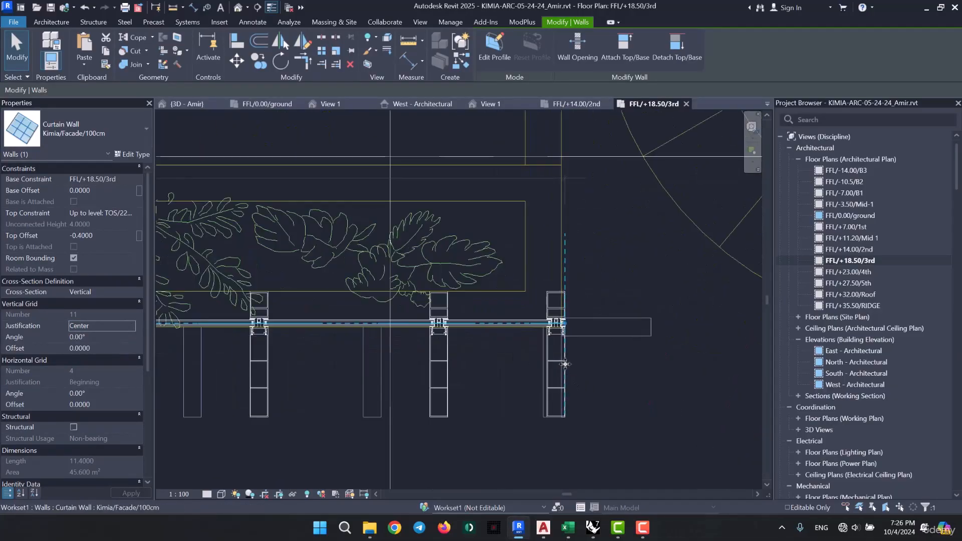
click(549, 386)
right_click(545, 388)
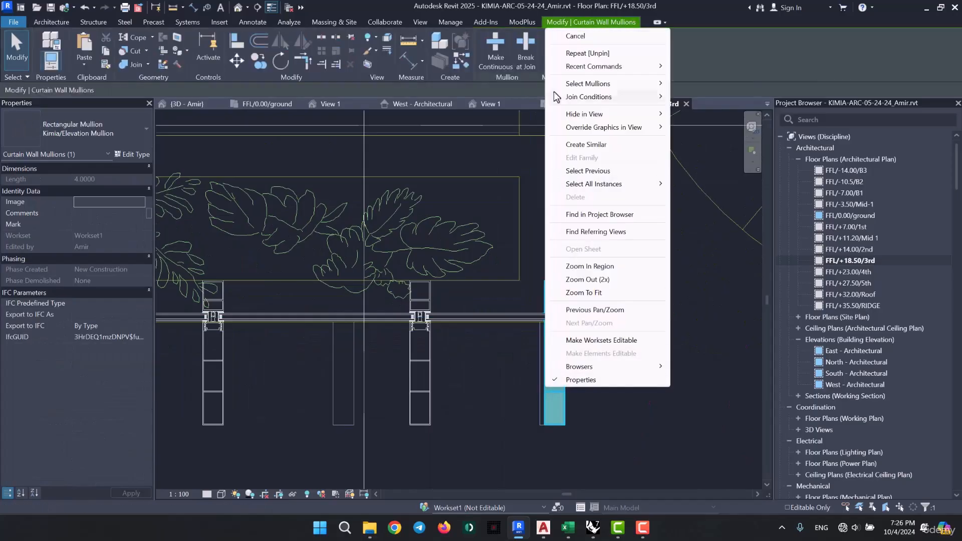
mouse_move(590, 88)
click(704, 83)
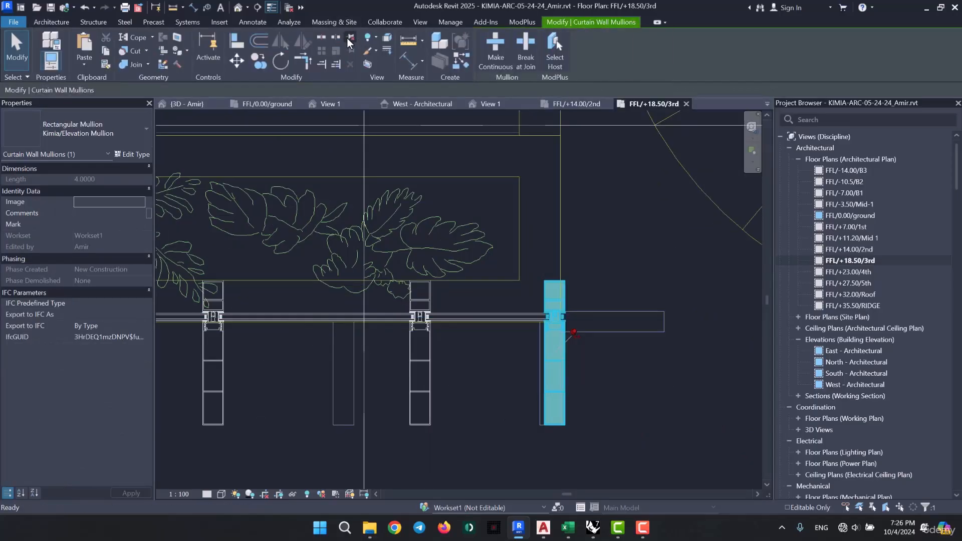
click(349, 37)
click(587, 267)
scroll(587, 268, down, 5)
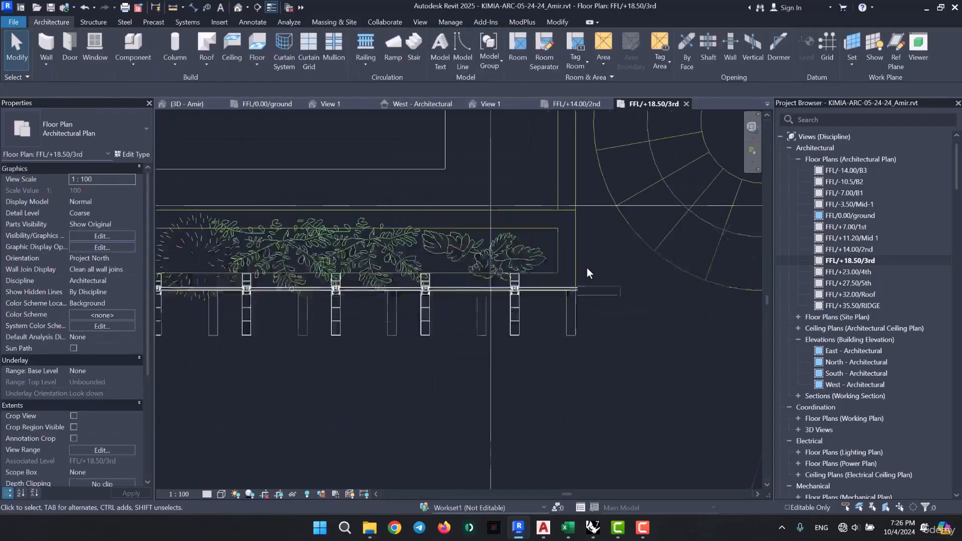
Set the lower curtain wall's vertical grid justification to Beginning and compare its mullion positions with the imported plan.
middle_drag(485, 311, 602, 317)
scroll(468, 291, up, 6)
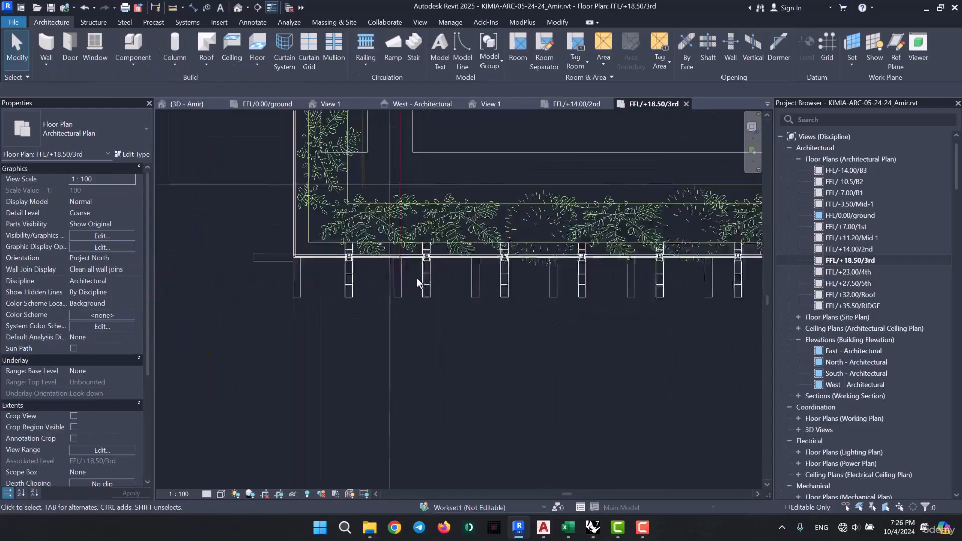
middle_drag(386, 308, 261, 308)
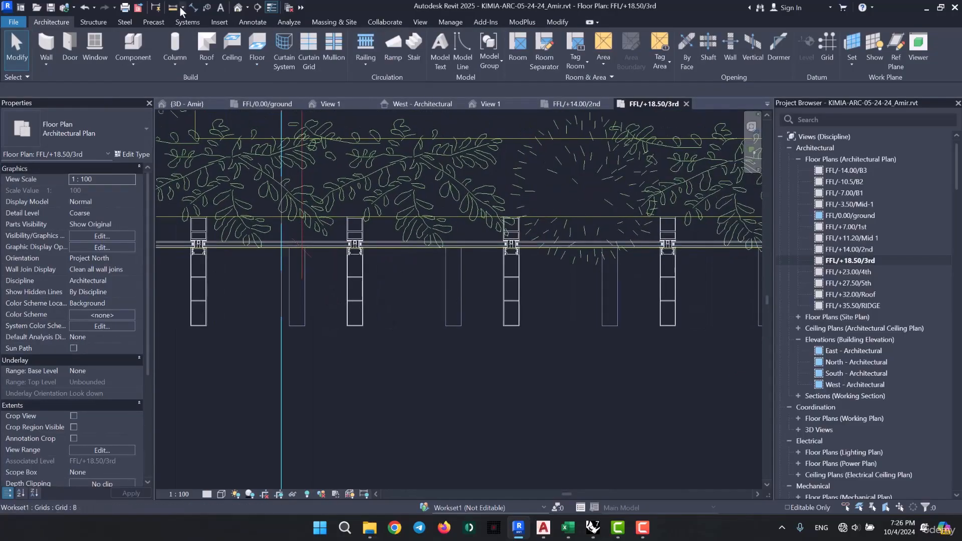
key(m)
key(e)
click(371, 245)
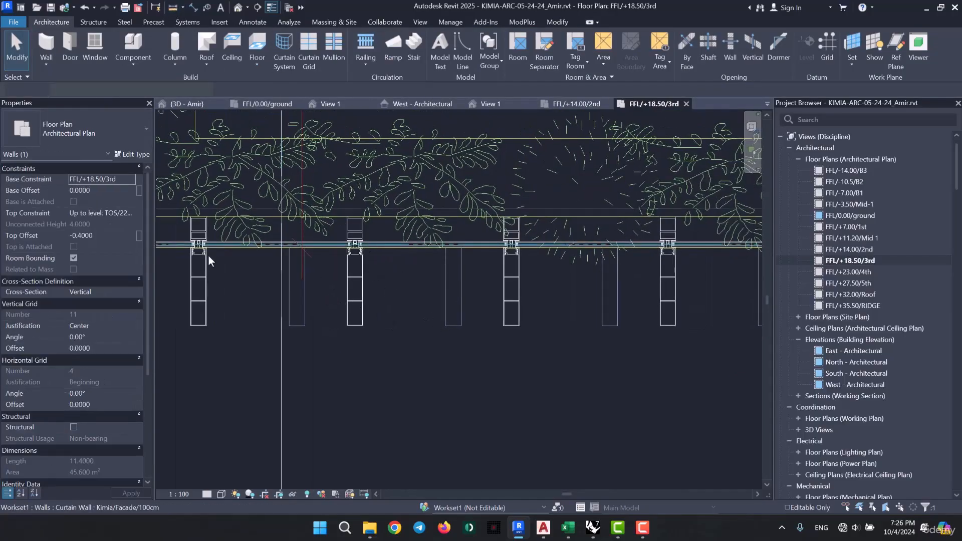
click(131, 330)
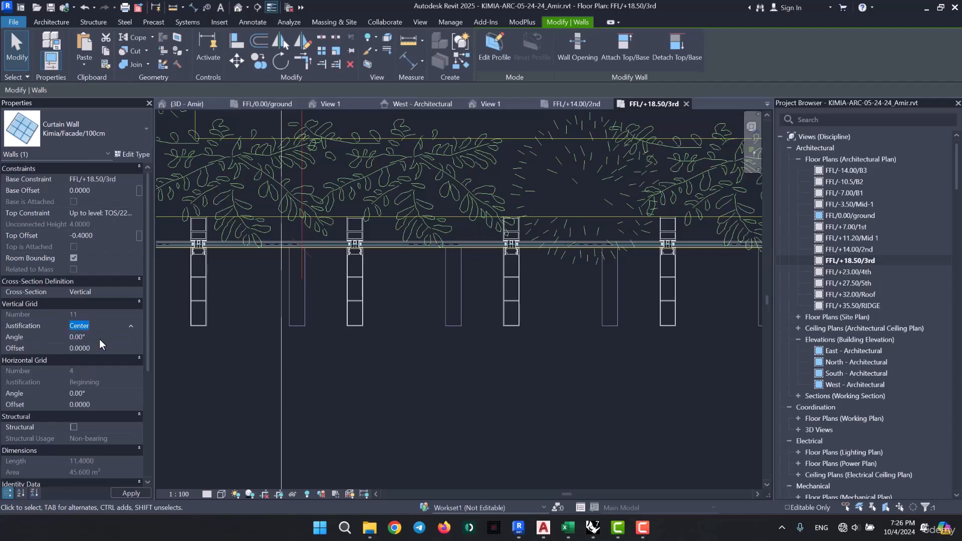
click(99, 339)
scroll(558, 326, down, 1)
scroll(558, 326, down, 2)
middle_drag(644, 358, 375, 360)
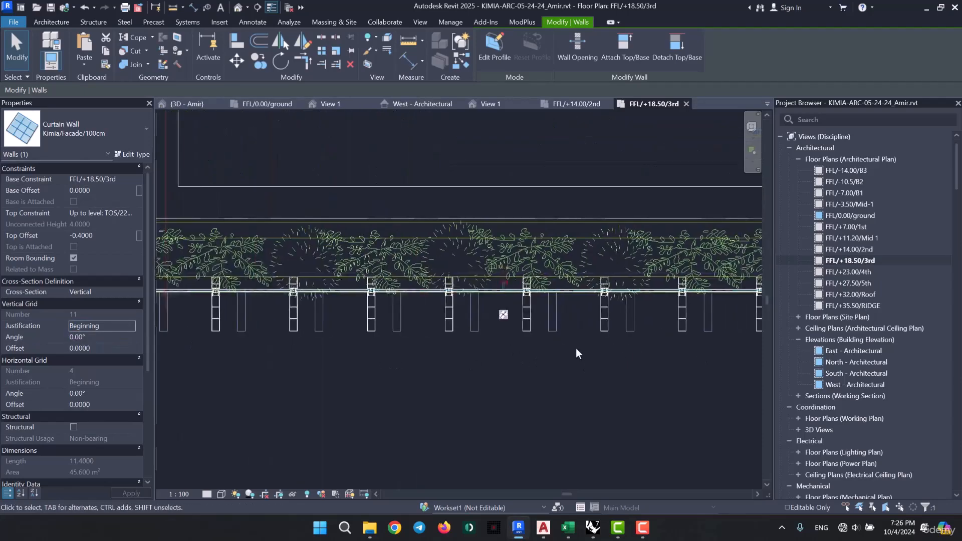
middle_drag(586, 348, 382, 352)
key(Escape)
scroll(478, 331, up, 2)
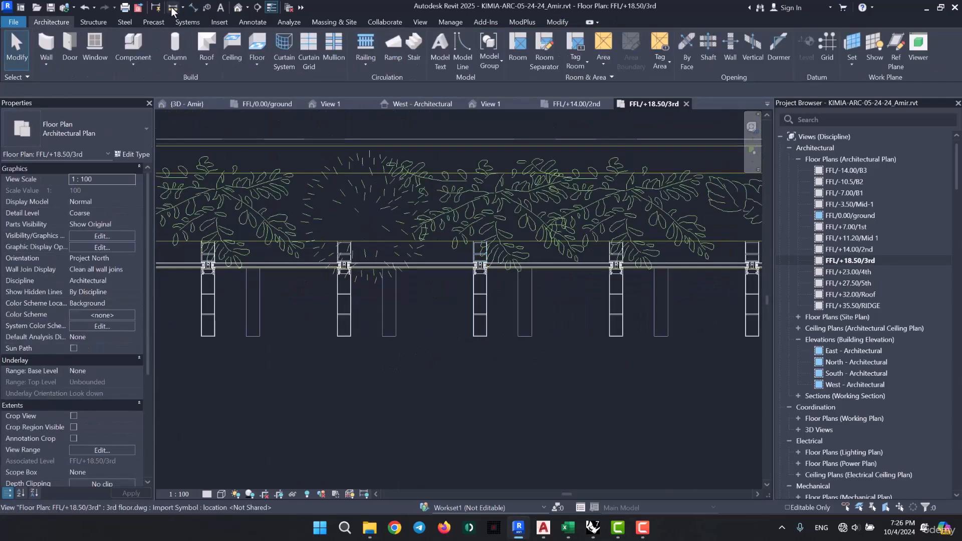
Measure the horizontal distance between a lower curtain wall mullion and its matching outline in the imported plan.
scroll(519, 339, up, 2)
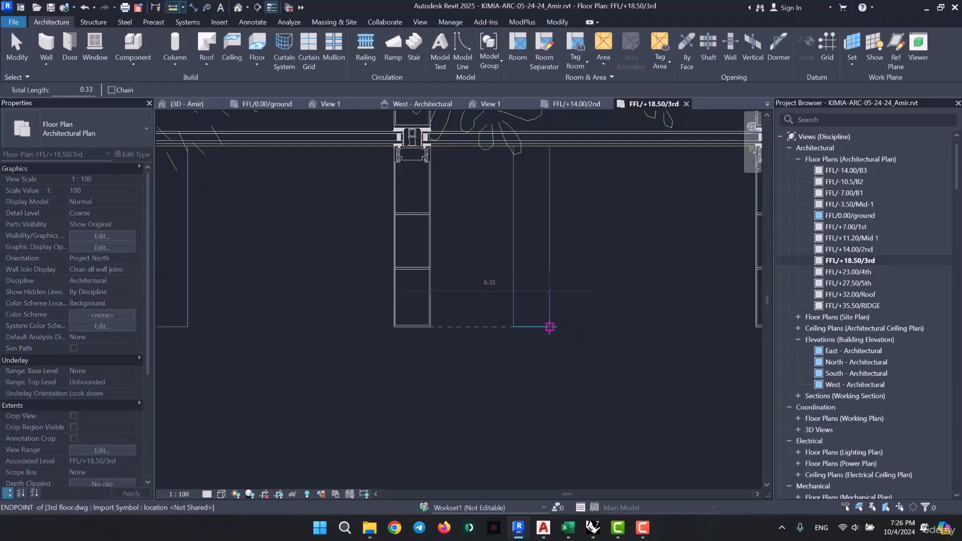
key(Escape)
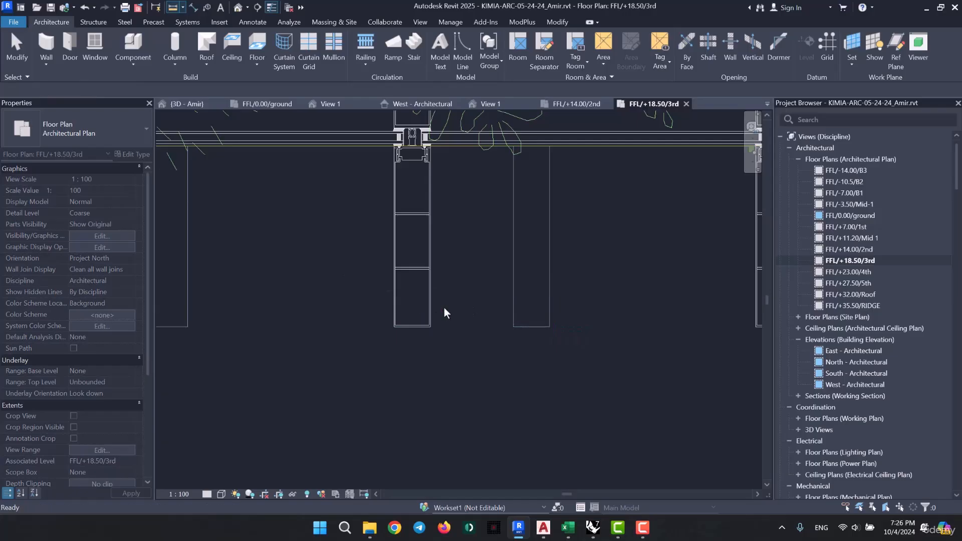
scroll(488, 284, down, 2)
key(Escape)
Set the lower curtain wall's vertical grid offset to 0.33.
click(466, 188)
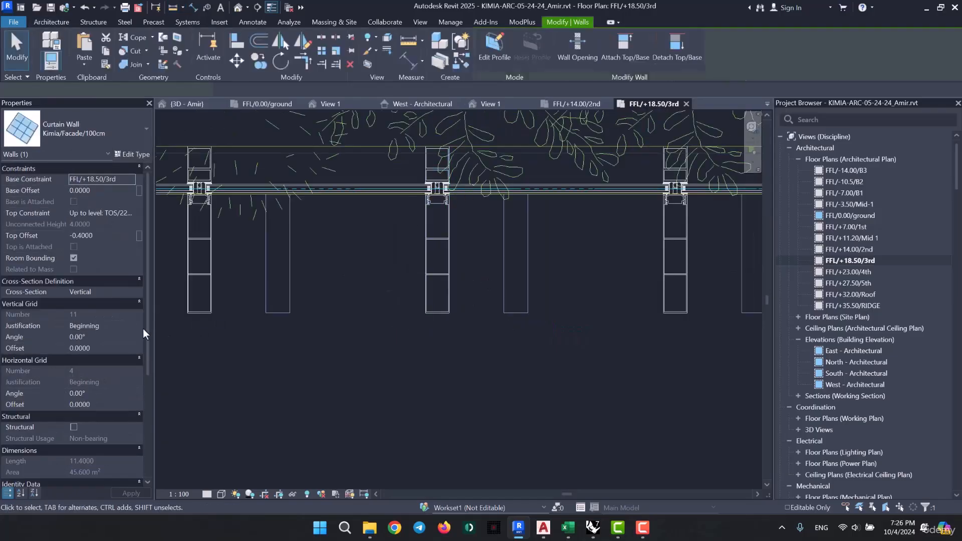
text(0.33)
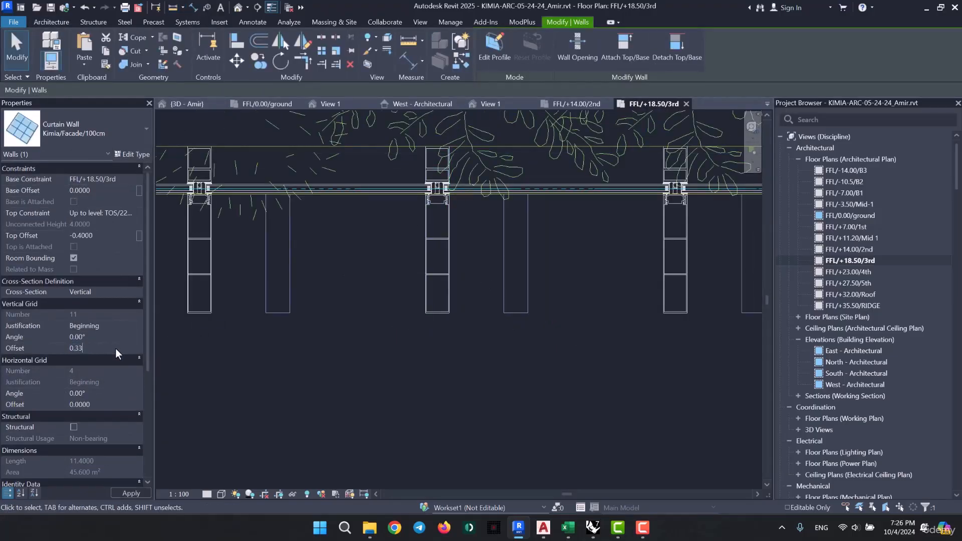
scroll(461, 346, down, 4)
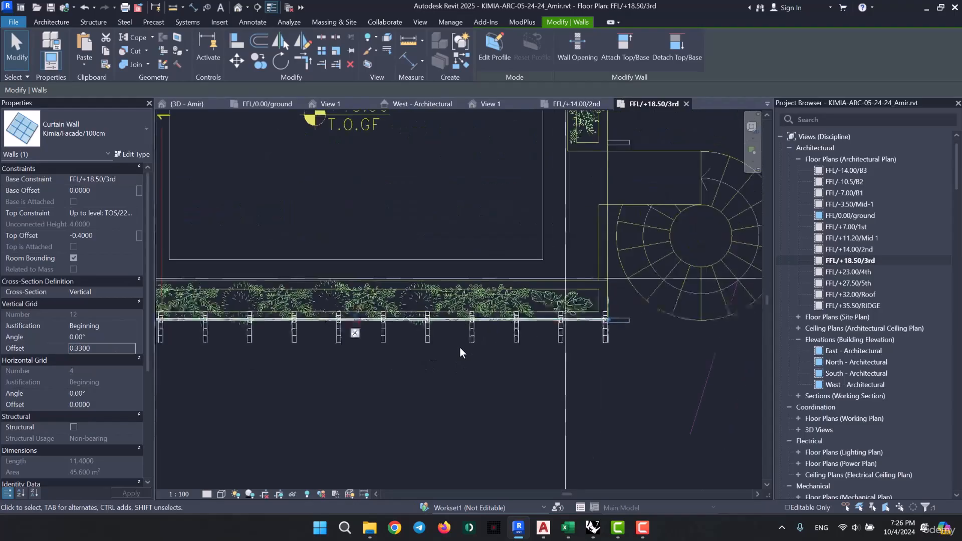
key(Escape)
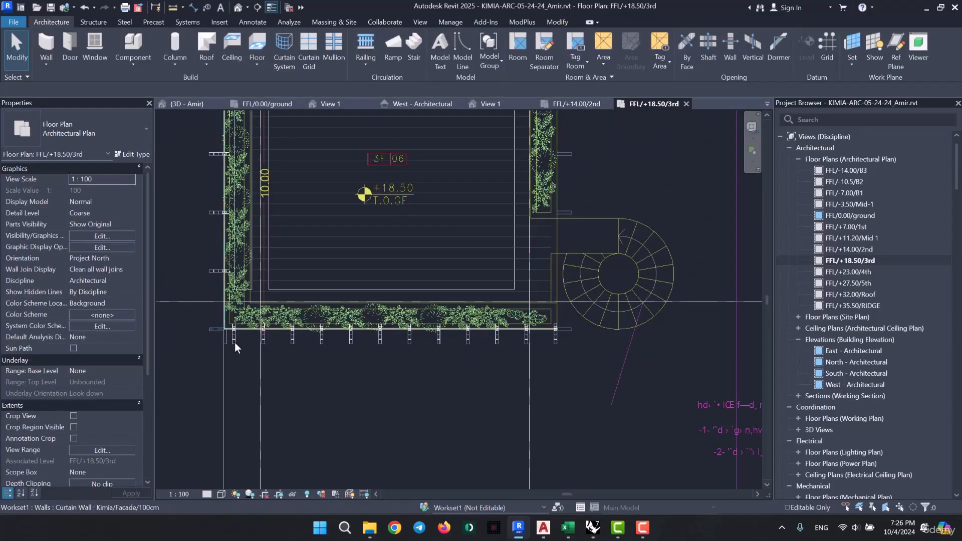
Select the first and last mullions of the lower curtain wall together and delete them.
scroll(244, 374, up, 4)
click(245, 372)
scroll(242, 340, down, 3)
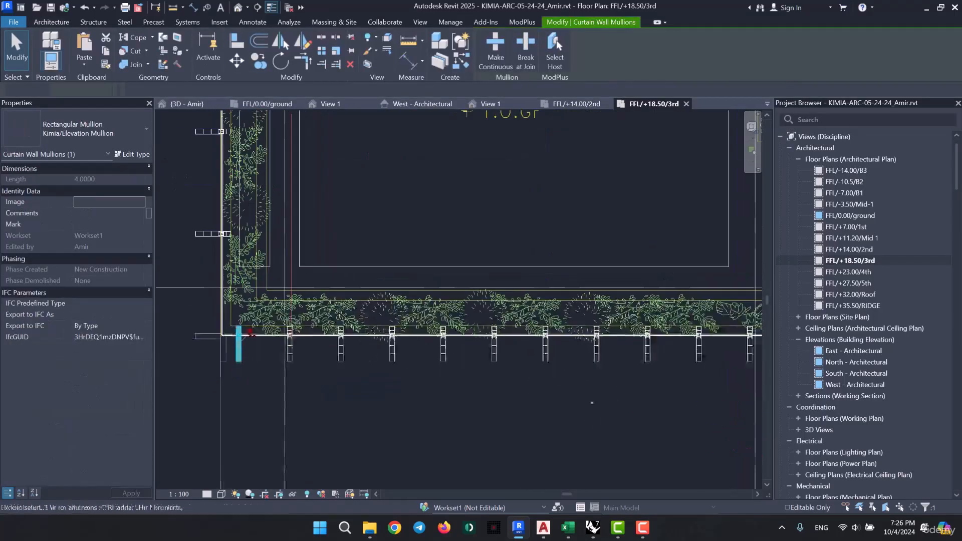
middle_drag(593, 401, 341, 396)
scroll(531, 335, up, 3)
ctrl+click(483, 357)
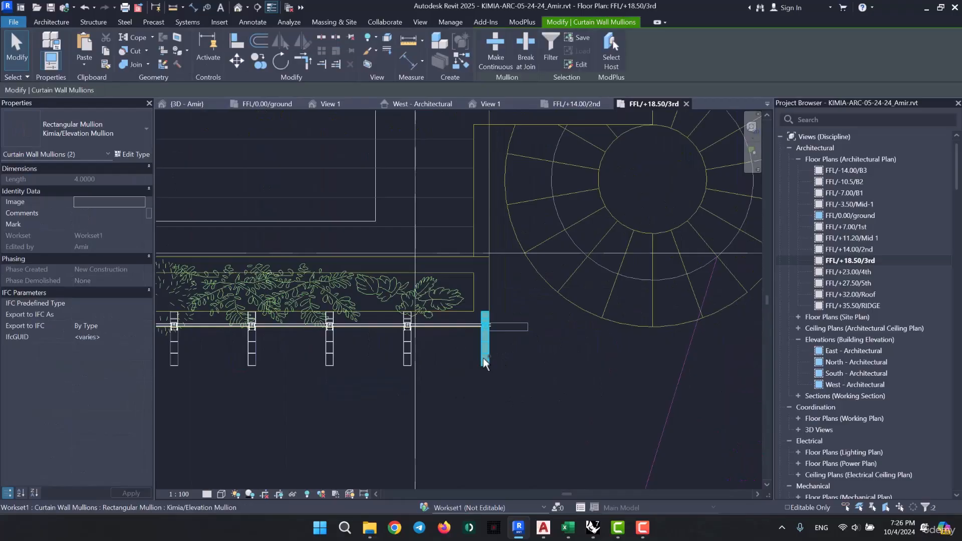
right_click(483, 358)
mouse_move(569, 221)
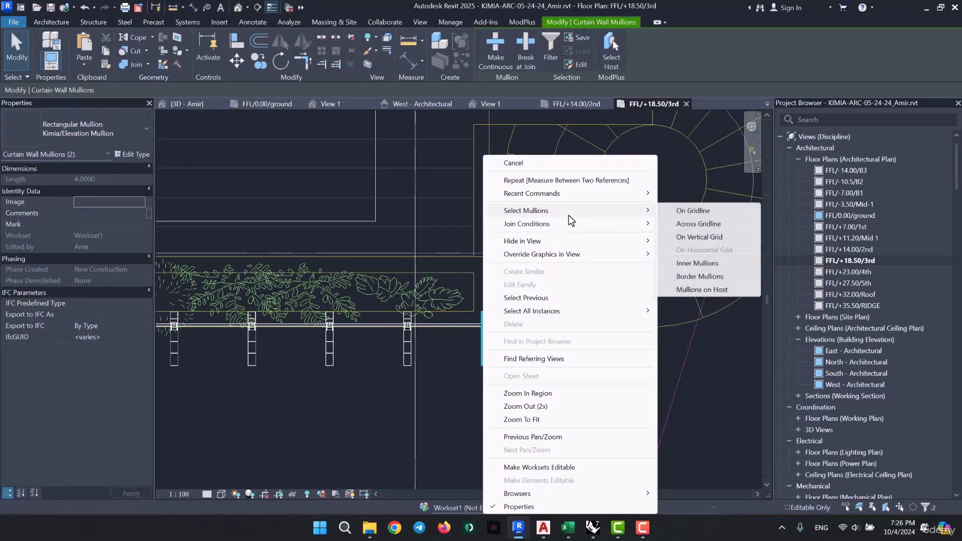
click(690, 219)
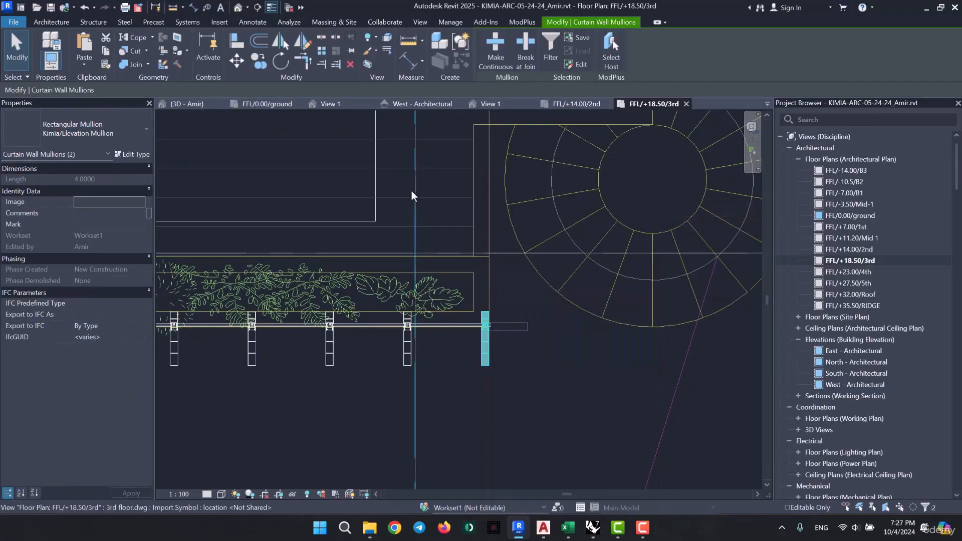
click(349, 66)
Review the lower curtain wall, then examine the neighbouring terrace's planted edges in the imported plan.
scroll(562, 354, down, 2)
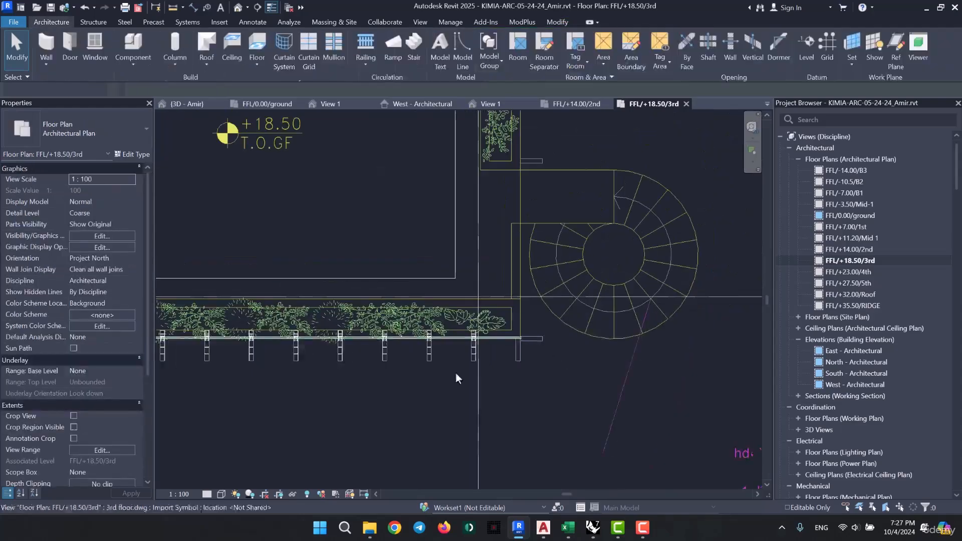
middle_drag(399, 379, 644, 365)
middle_drag(443, 376, 476, 374)
scroll(376, 331, down, 5)
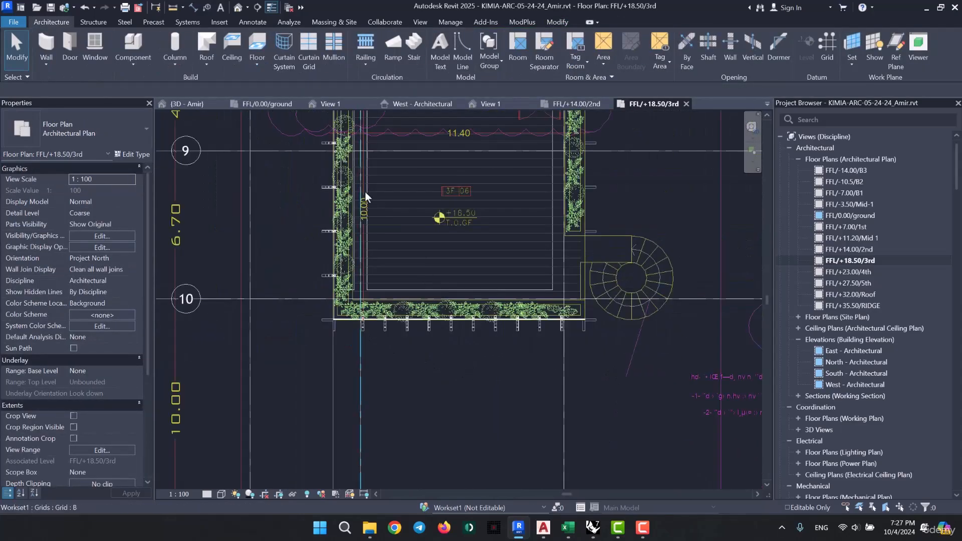
middle_drag(552, 323, 397, 336)
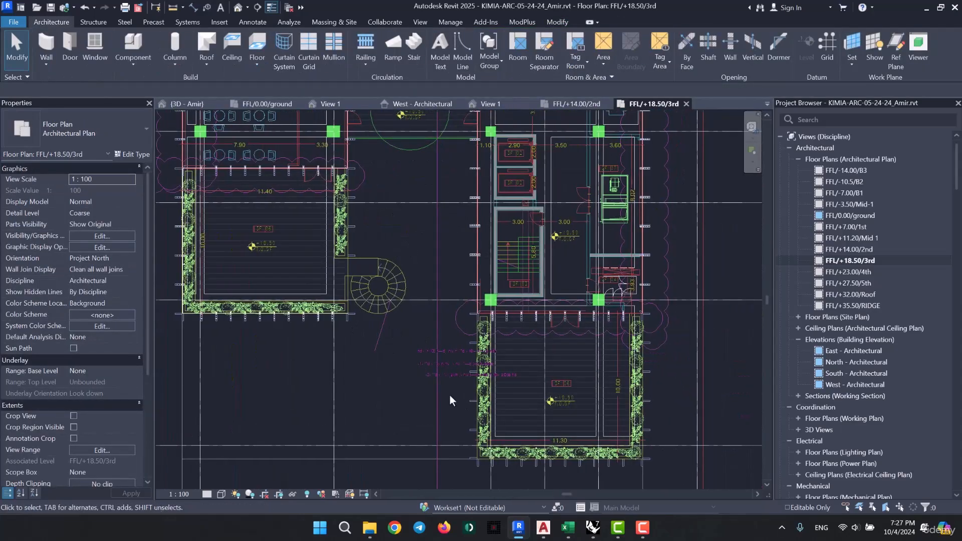
scroll(449, 400, up, 2)
middle_drag(516, 251, 461, 180)
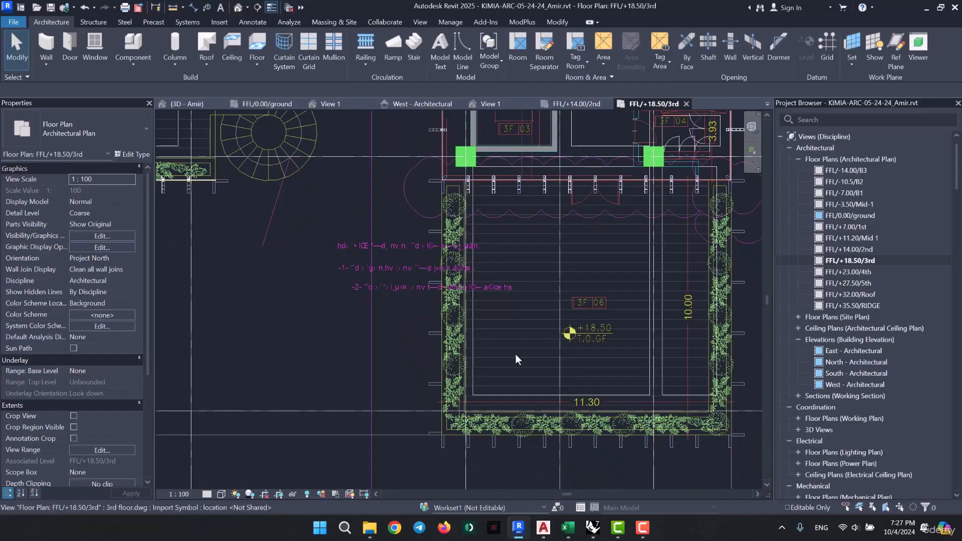
scroll(515, 355, down, 1)
middle_drag(297, 315, 512, 403)
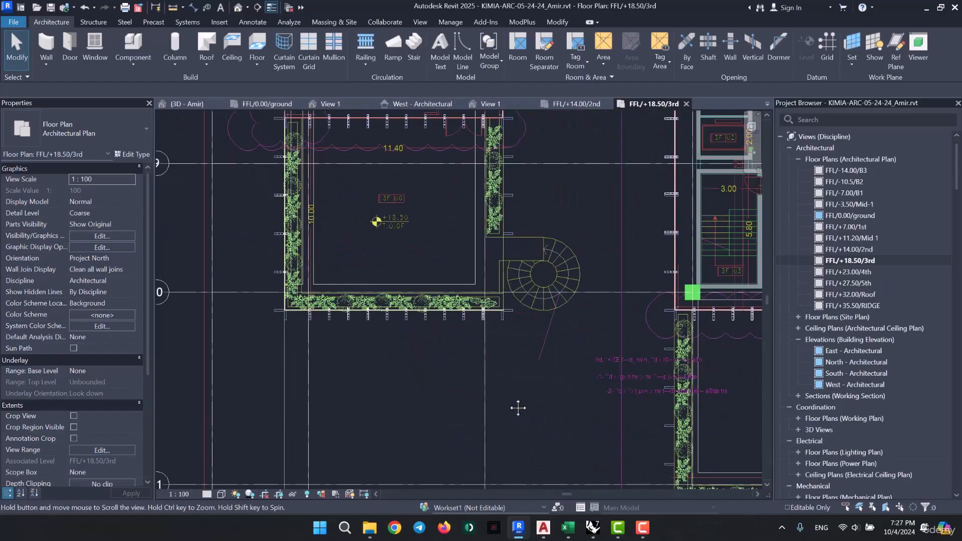
Create a similar Kimia/Facade/200cm curtain wall along the second terrace's left edge, from the building corner down to the lower corner.
click(287, 222)
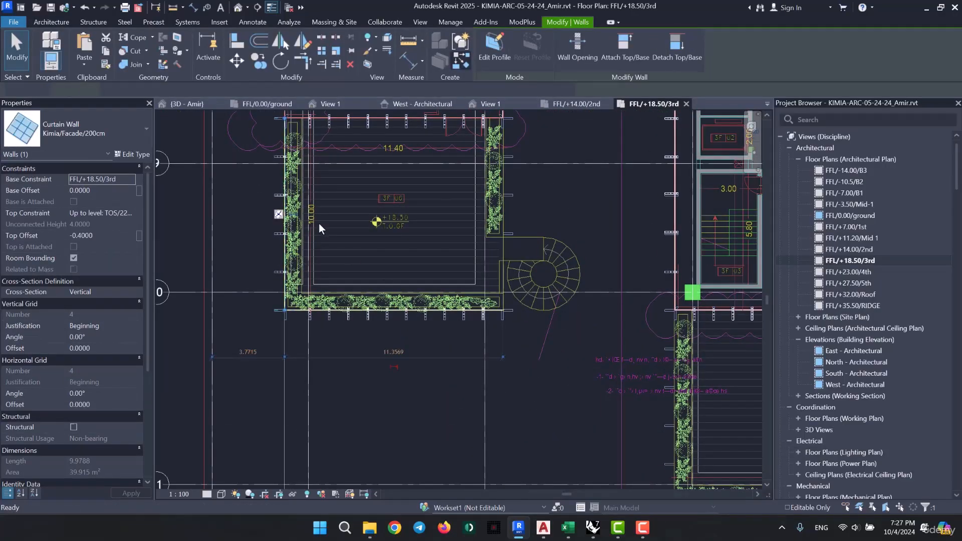
key(c)
key(s)
middle_drag(721, 414, 476, 264)
scroll(445, 153, up, 4)
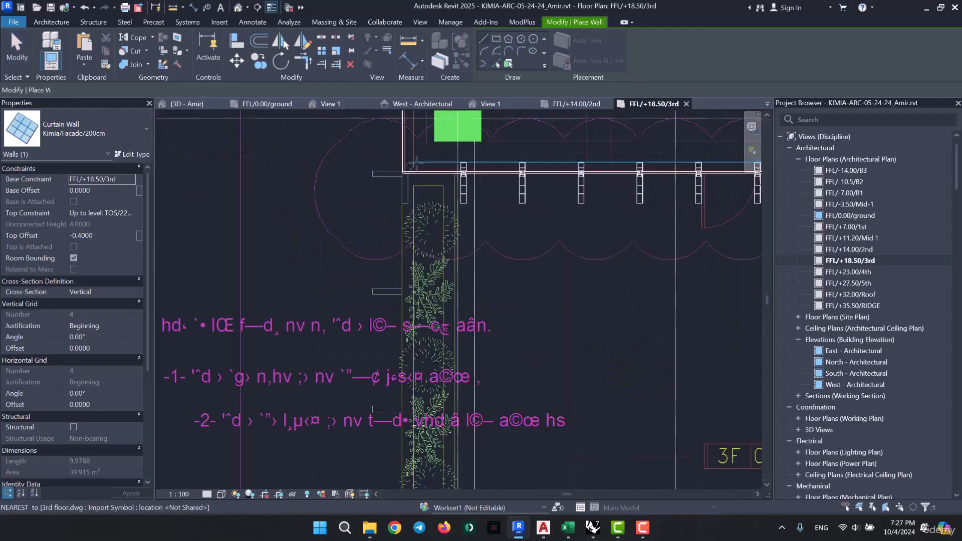
scroll(400, 175, up, 5)
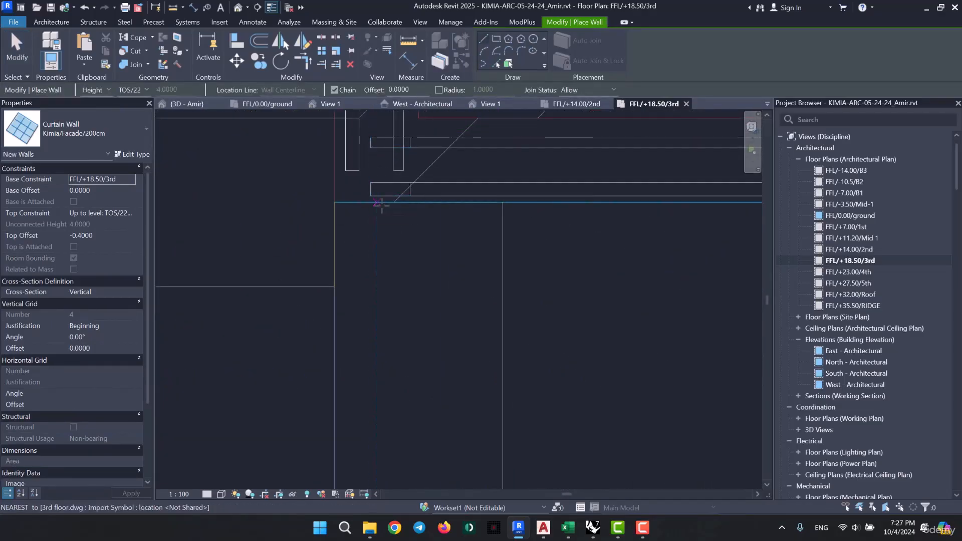
scroll(374, 284, down, 3)
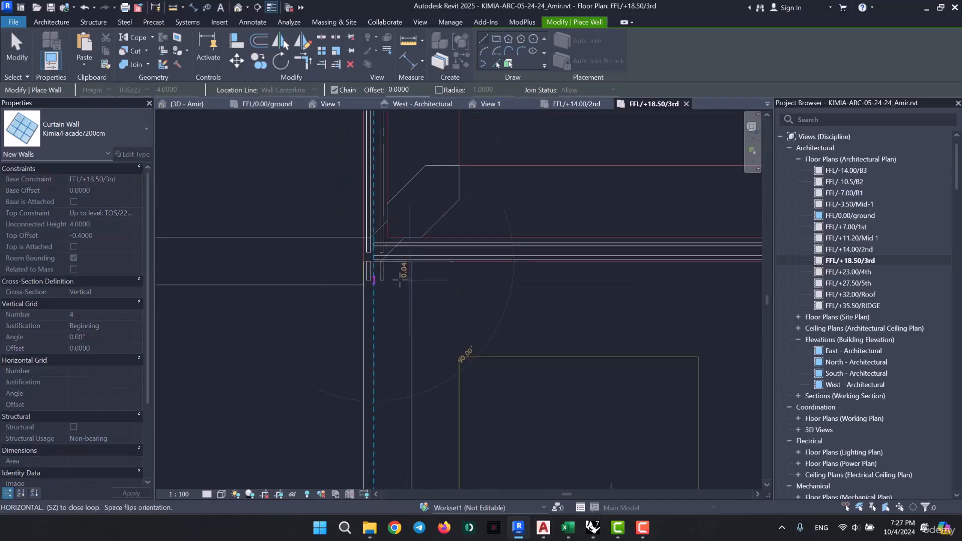
scroll(375, 186, down, 3)
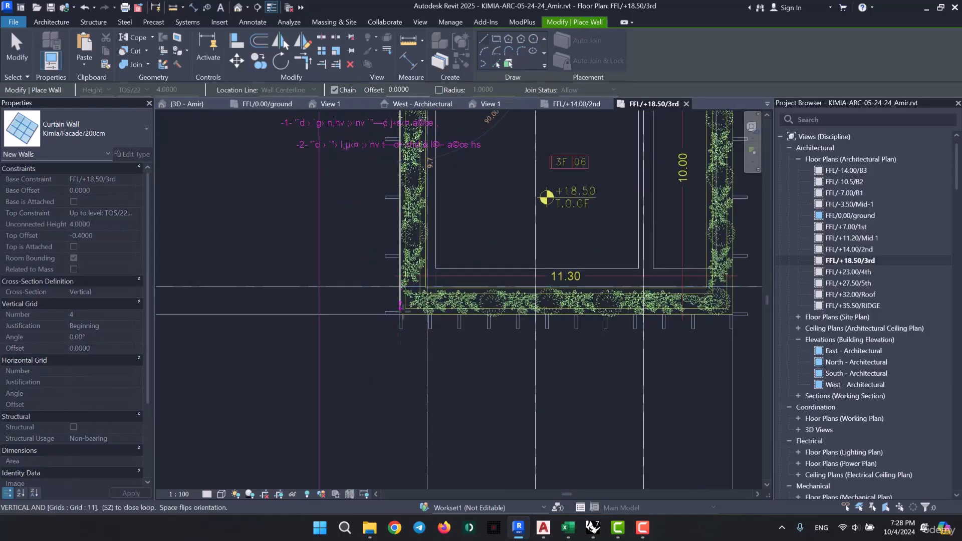
scroll(400, 310, up, 5)
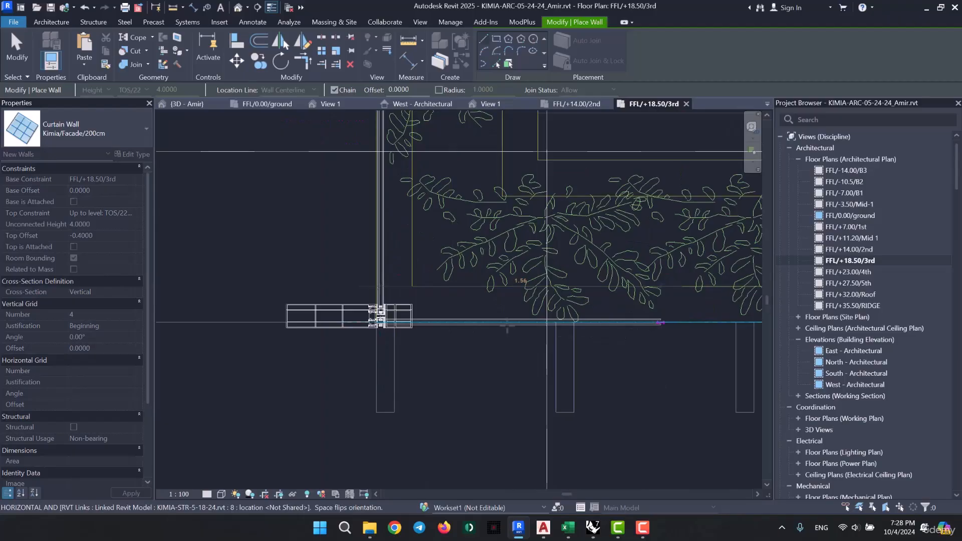
Continue the 200cm curtain wall along the second terrace's lower edge and up its right edge to the existing facade.
scroll(420, 350, down, 5)
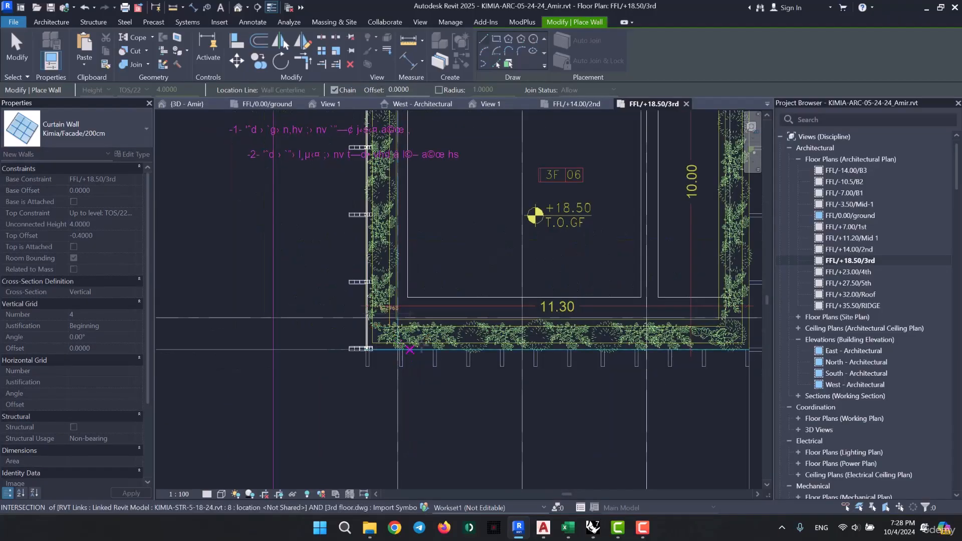
middle_drag(410, 349, 350, 353)
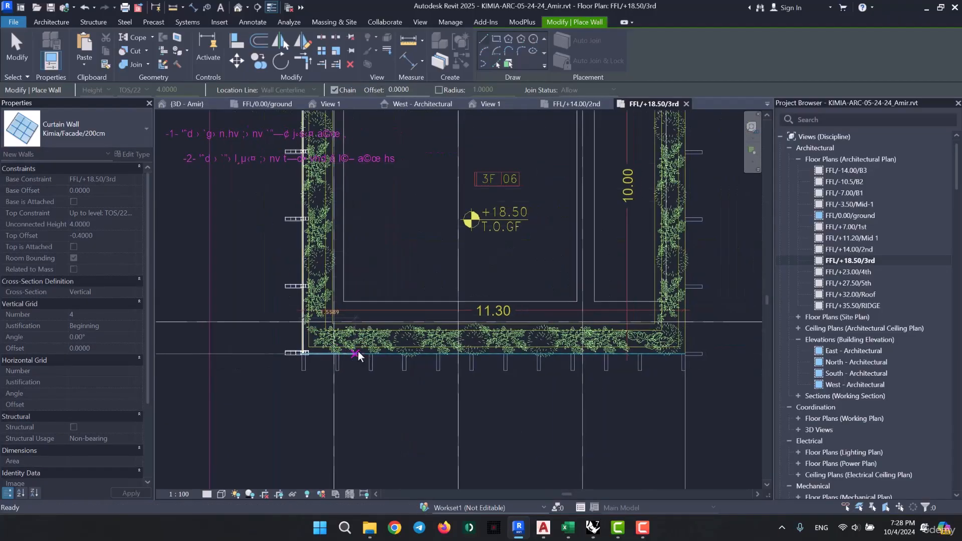
click(684, 354)
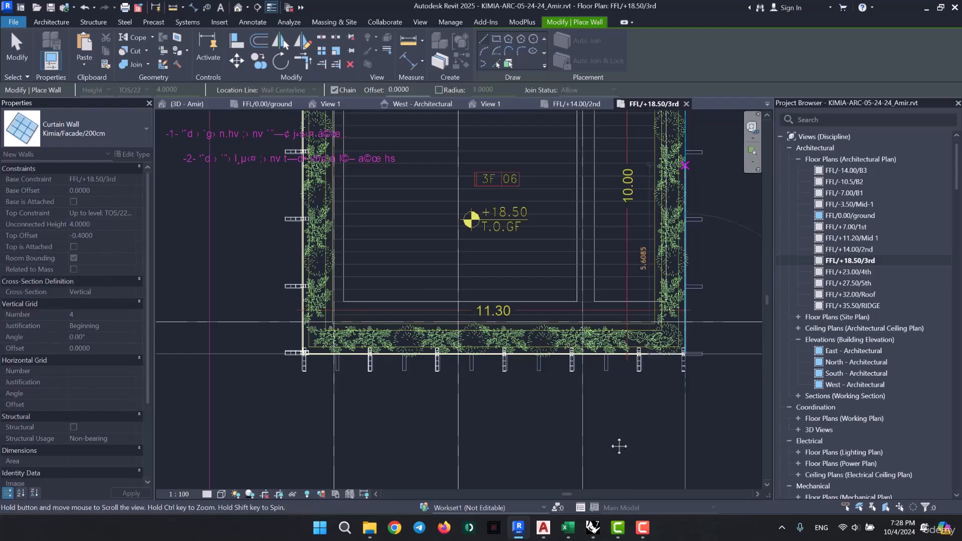
middle_drag(701, 174, 620, 446)
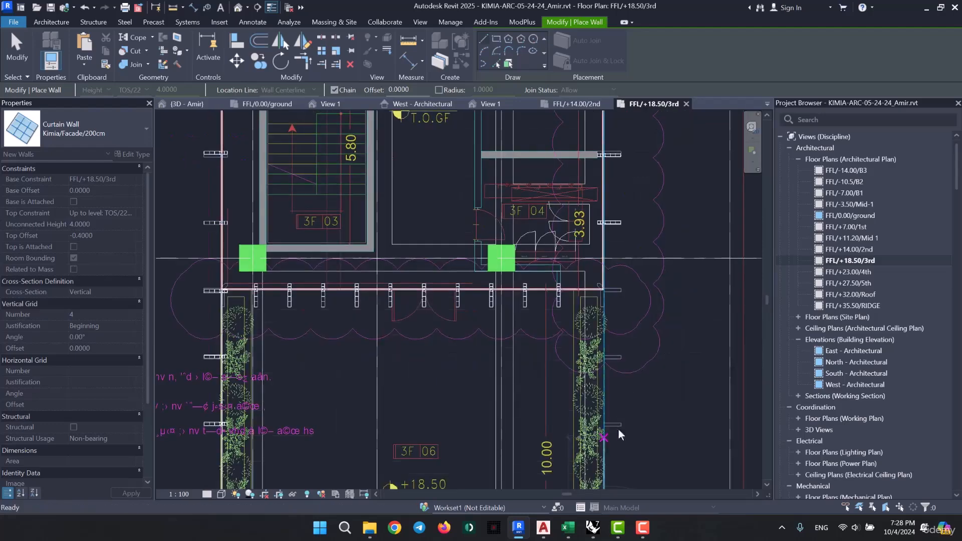
click(604, 290)
key(Escape)
key(Escape)
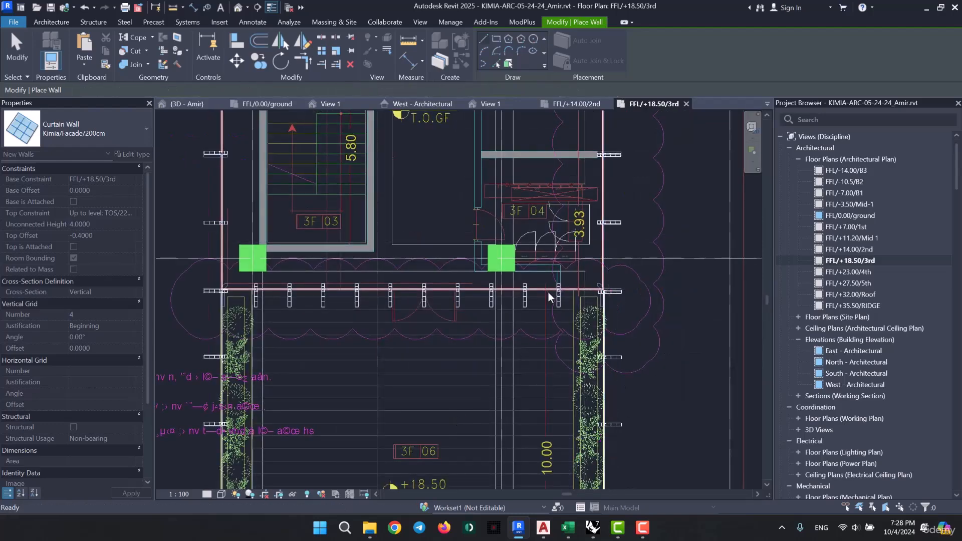
Change the second terrace's lower curtain wall to the Kimia/Facade/100cm type.
middle_drag(528, 331, 552, 148)
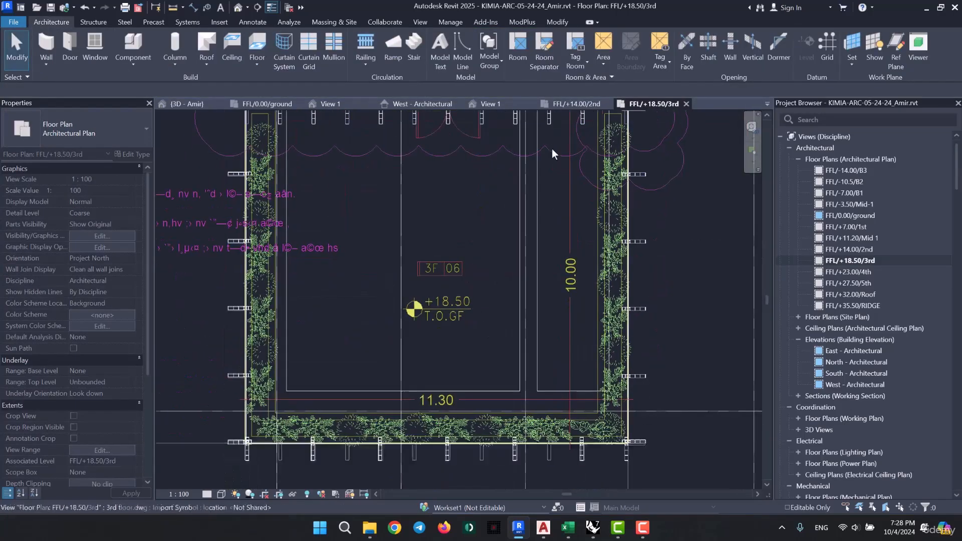
click(539, 444)
click(109, 132)
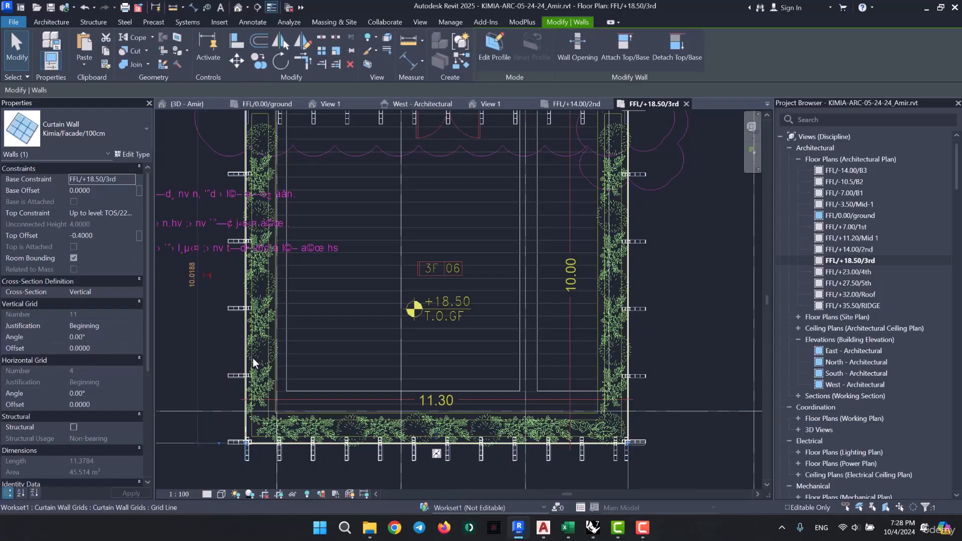
key(Escape)
Examine the mullion positions along the second terrace's left wall and at its upper corner against the imported plan.
scroll(230, 226, up, 6)
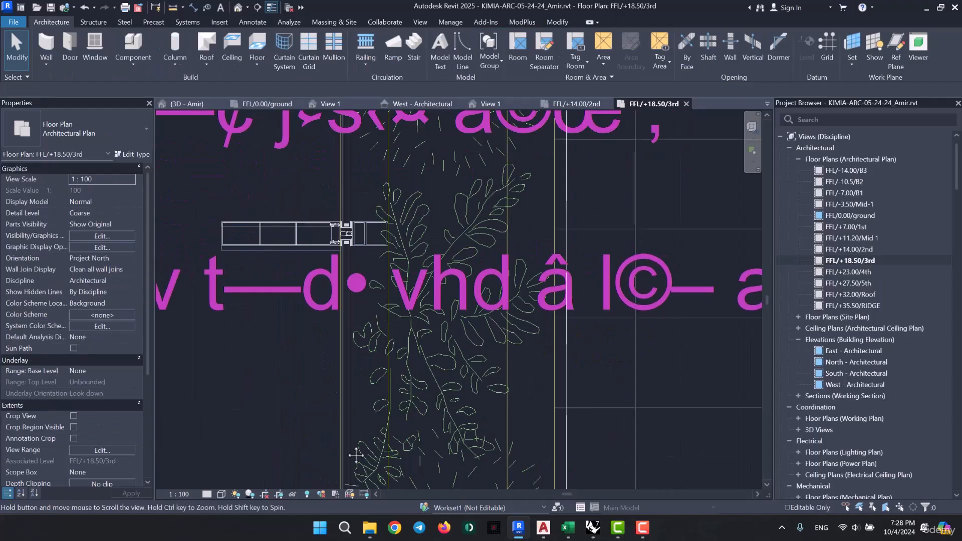
middle_drag(356, 455, 362, 475)
middle_drag(255, 193, 330, 415)
middle_drag(412, 266, 379, 470)
middle_drag(424, 114, 425, 484)
scroll(423, 481, down, 1)
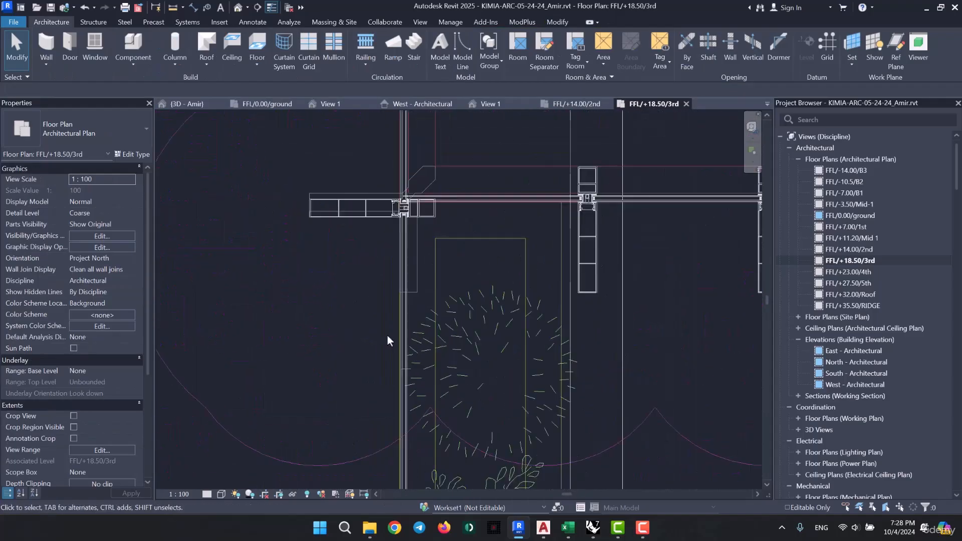
middle_drag(387, 337, 388, 369)
scroll(401, 235, up, 8)
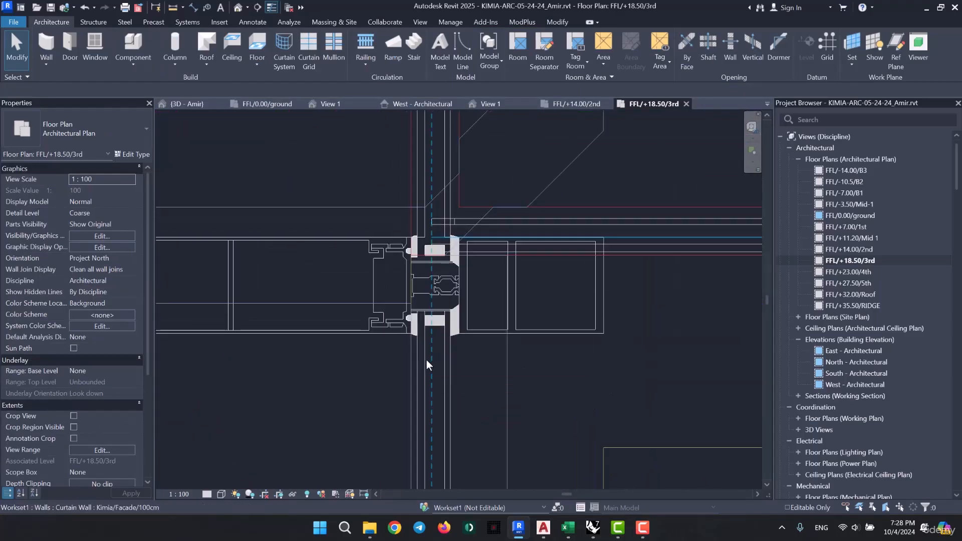
click(426, 360)
scroll(439, 245, up, 4)
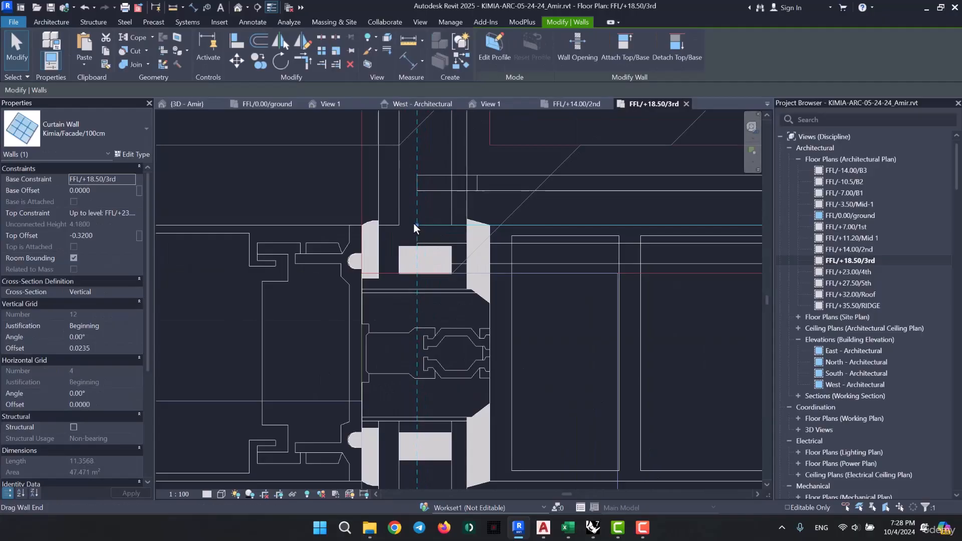
key(r)
key(s)
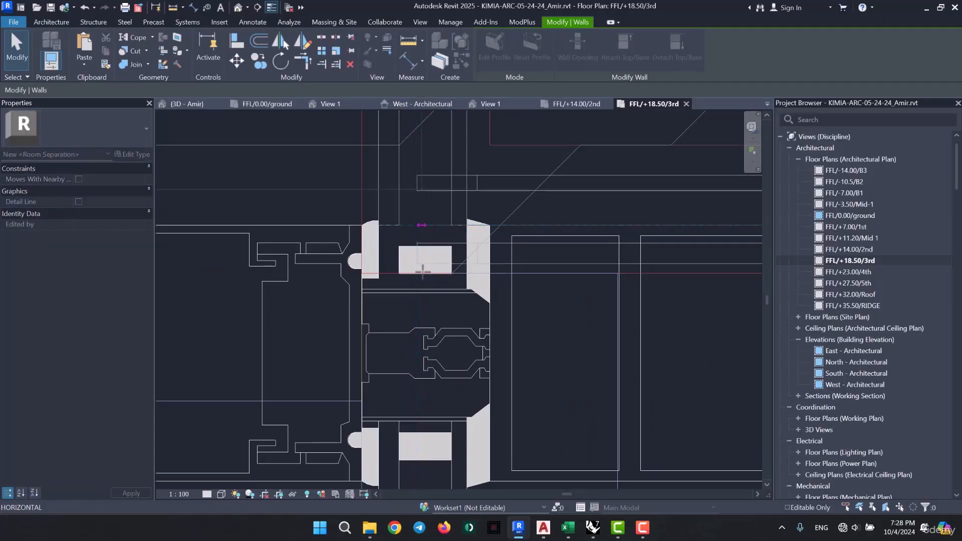
key(Escape)
key(Escape)
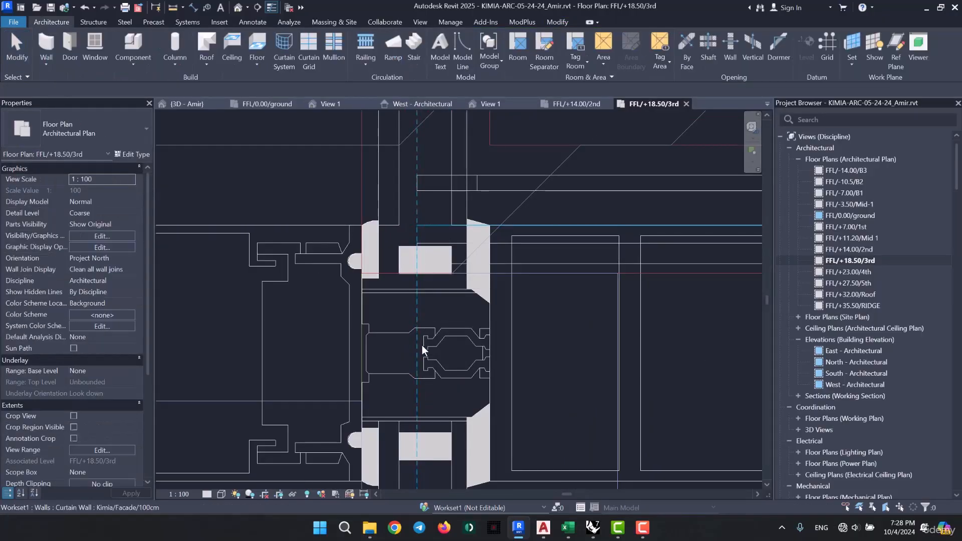
scroll(401, 239, down, 4)
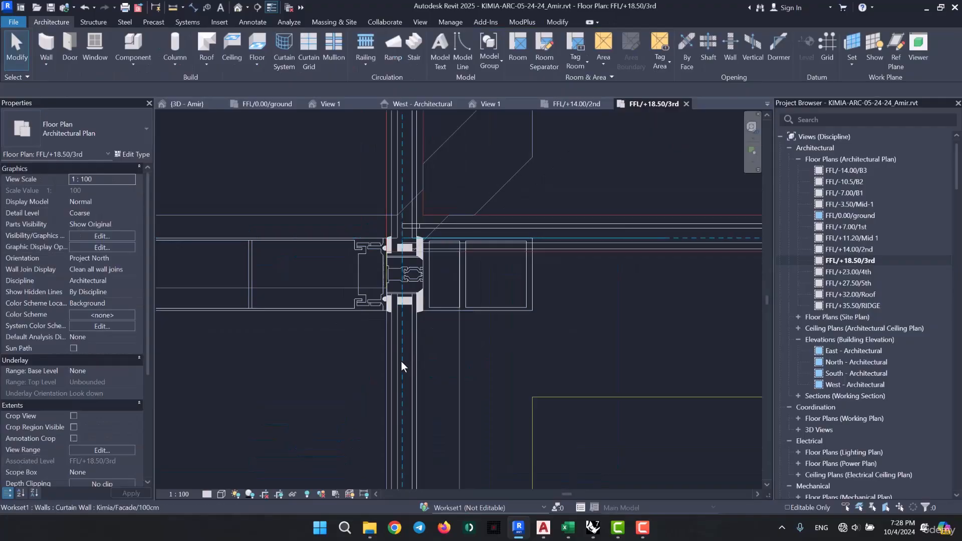
Move the joined curtain wall end at the second terrace's upper-left corner down onto the imported plan's line.
click(401, 361)
key(Escape)
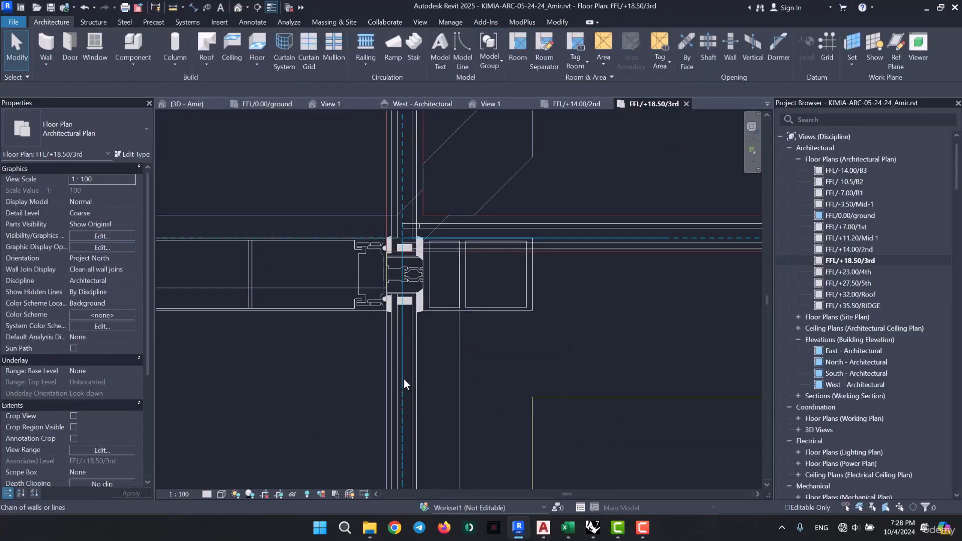
click(404, 383)
scroll(404, 235, up, 5)
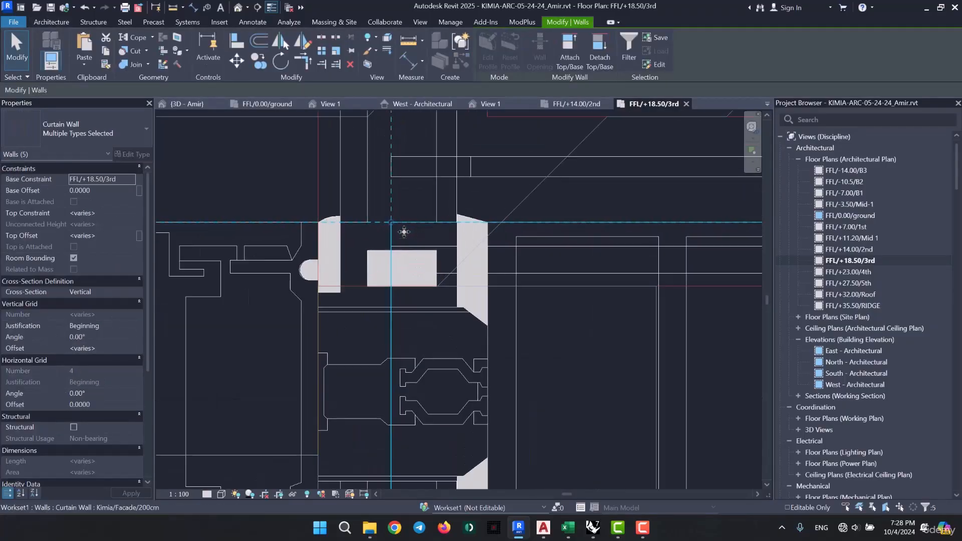
drag(390, 222, 390, 285)
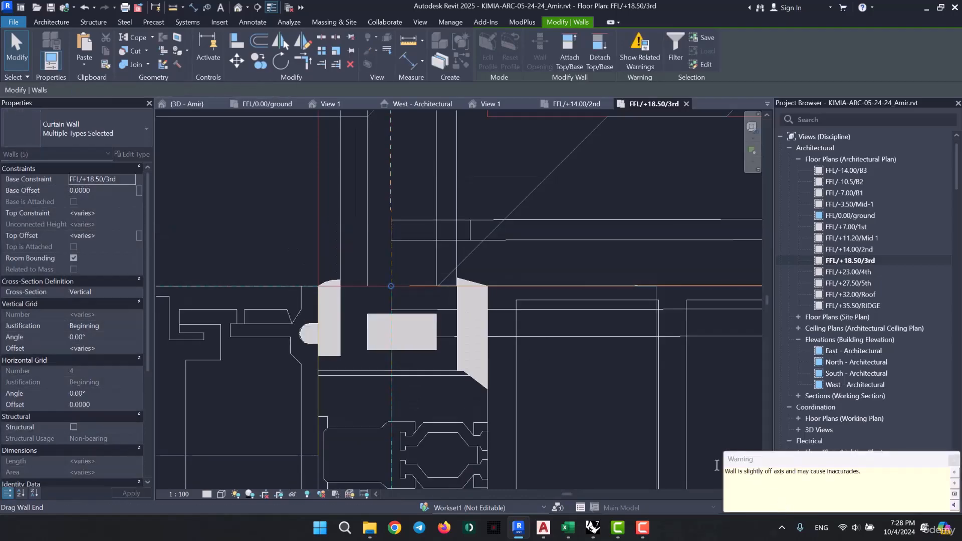
scroll(476, 238, up, 3)
scroll(478, 239, down, 5)
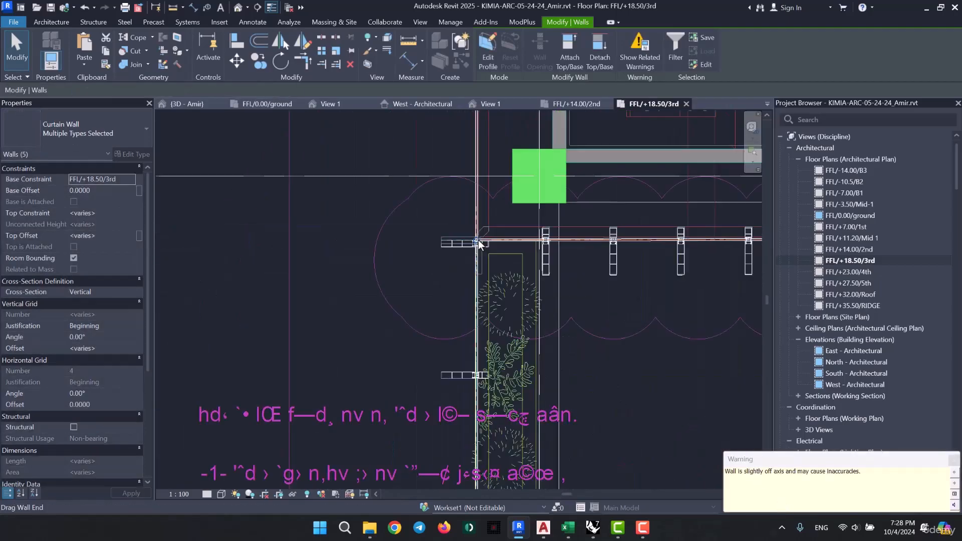
key(Escape)
scroll(450, 405, down, 2)
scroll(443, 336, up, 6)
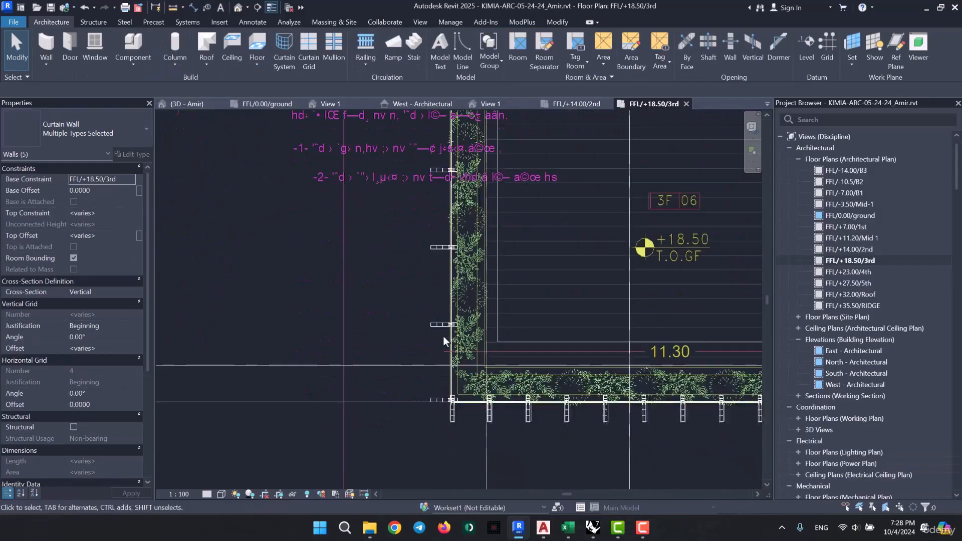
scroll(374, 346, down, 4)
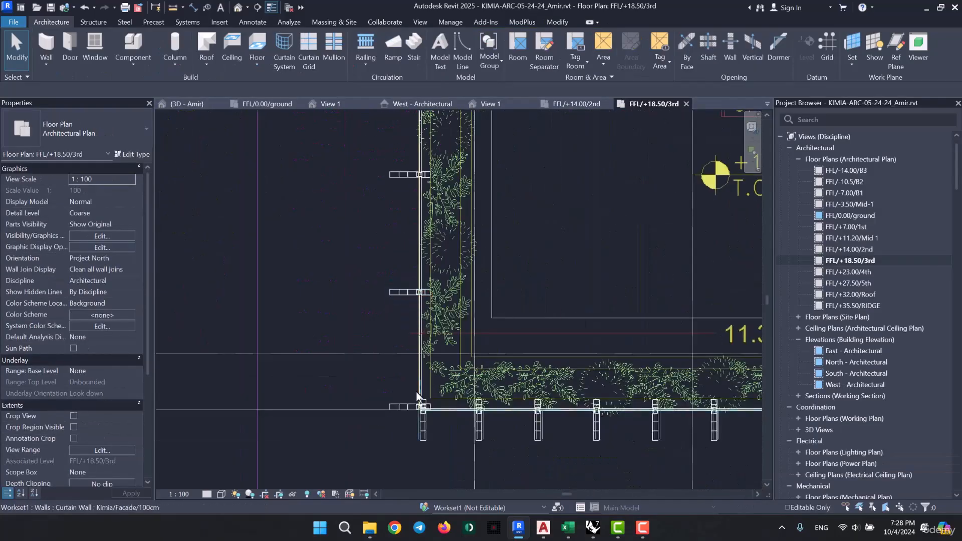
middle_drag(466, 365, 293, 364)
middle_drag(581, 400, 317, 375)
scroll(648, 311, up, 4)
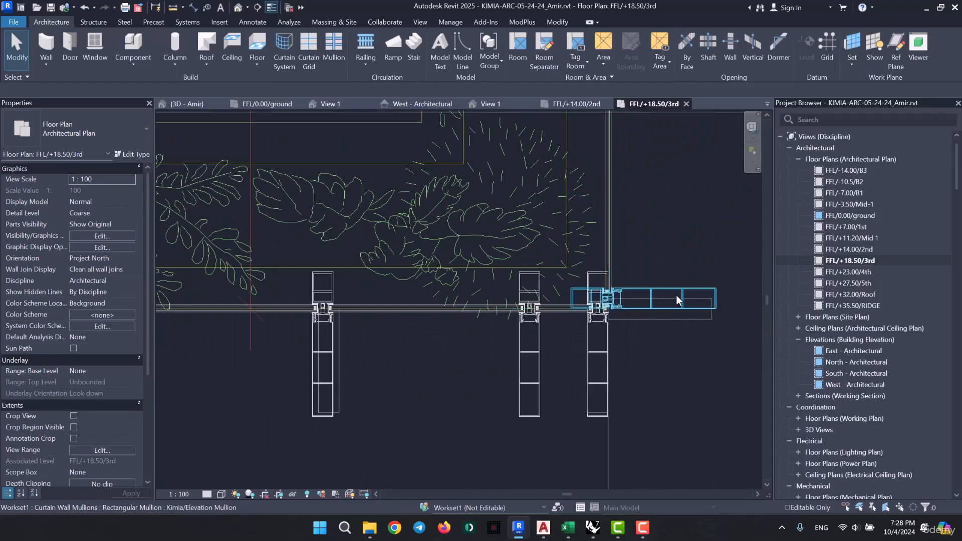
click(658, 305)
ctrl+click(593, 364)
scroll(603, 290, down, 5)
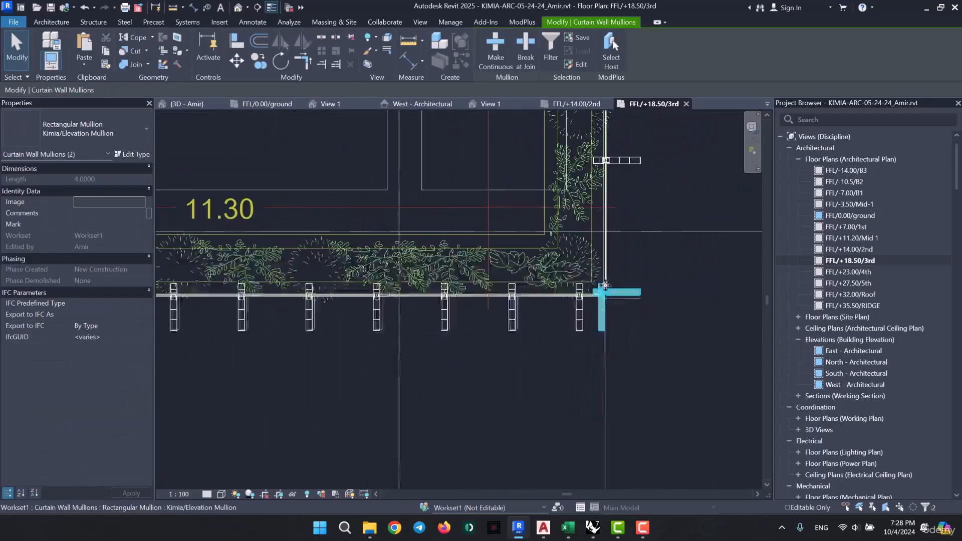
middle_drag(391, 337, 723, 367)
scroll(405, 339, up, 3)
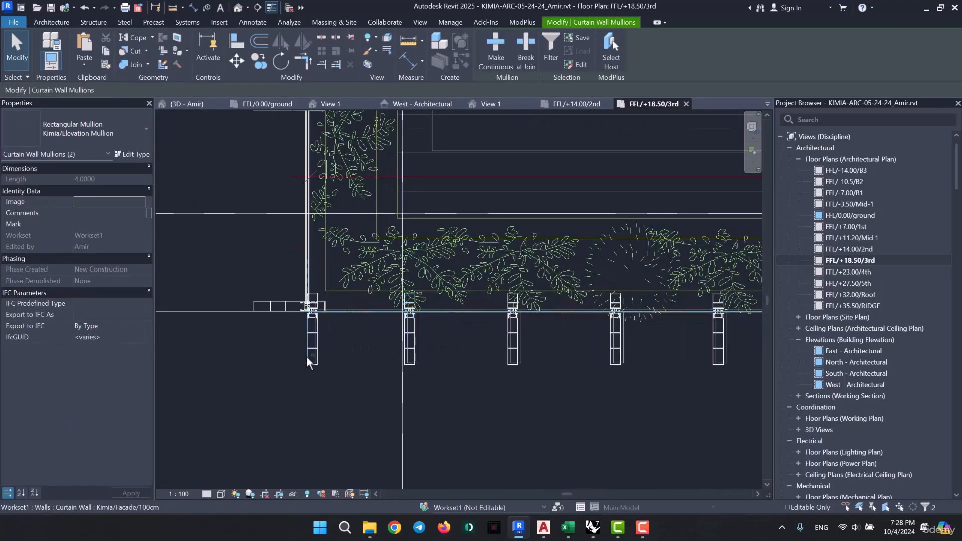
ctrl+click(306, 357)
click(327, 371)
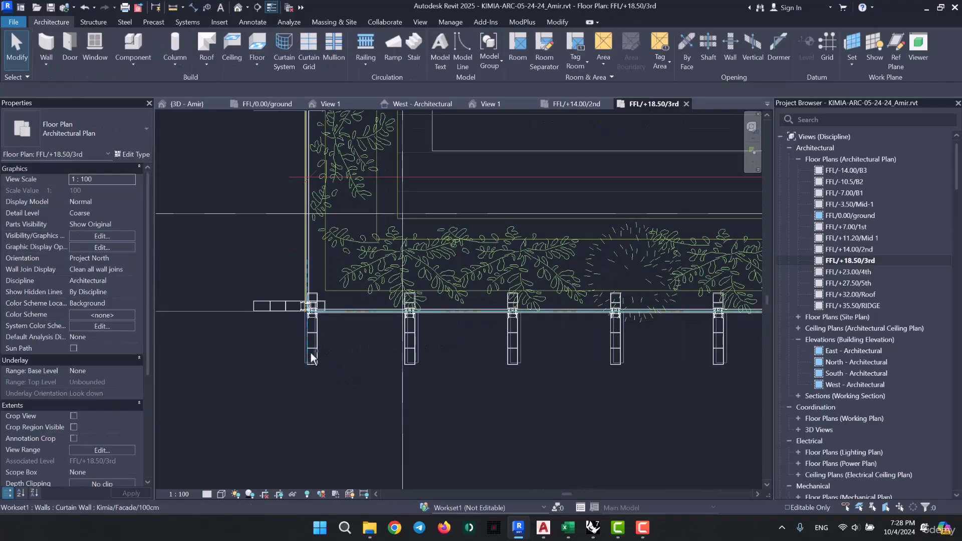
Select the corner mullions at the second terrace's lower-left and lower-right corners and filter walls out of the selection.
click(321, 360)
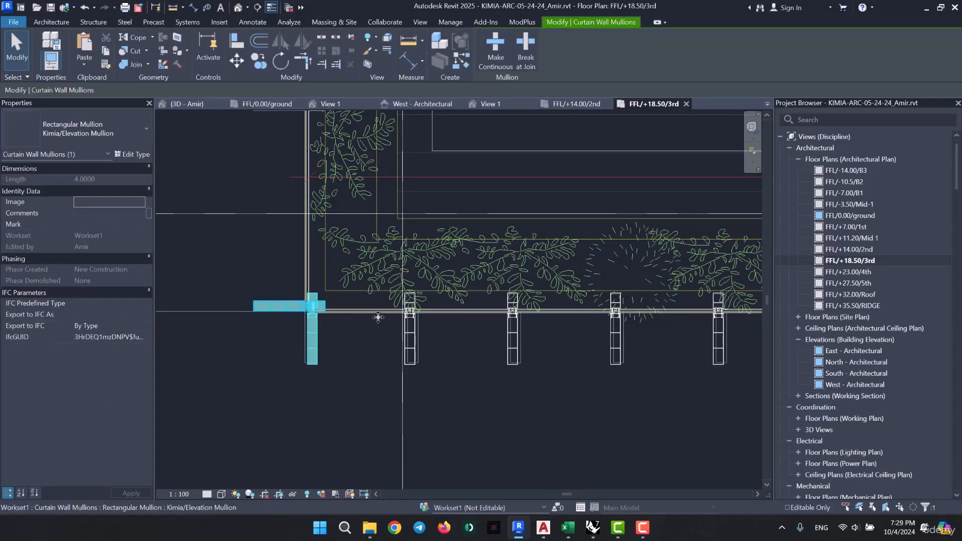
middle_drag(306, 316, 177, 309)
middle_drag(500, 354, 224, 317)
middle_drag(558, 333, 344, 333)
ctrl+click(534, 294)
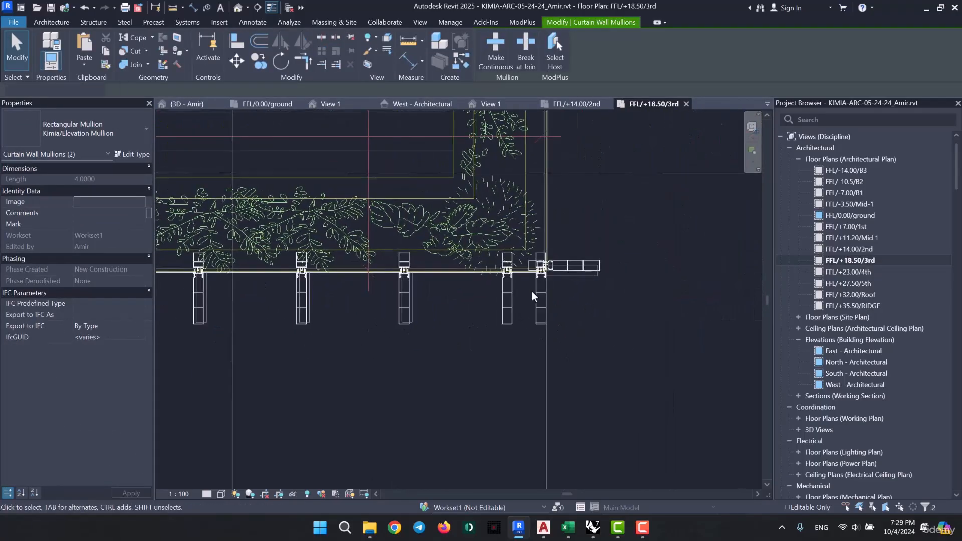
scroll(533, 293, up, 2)
ctrl+click(479, 335)
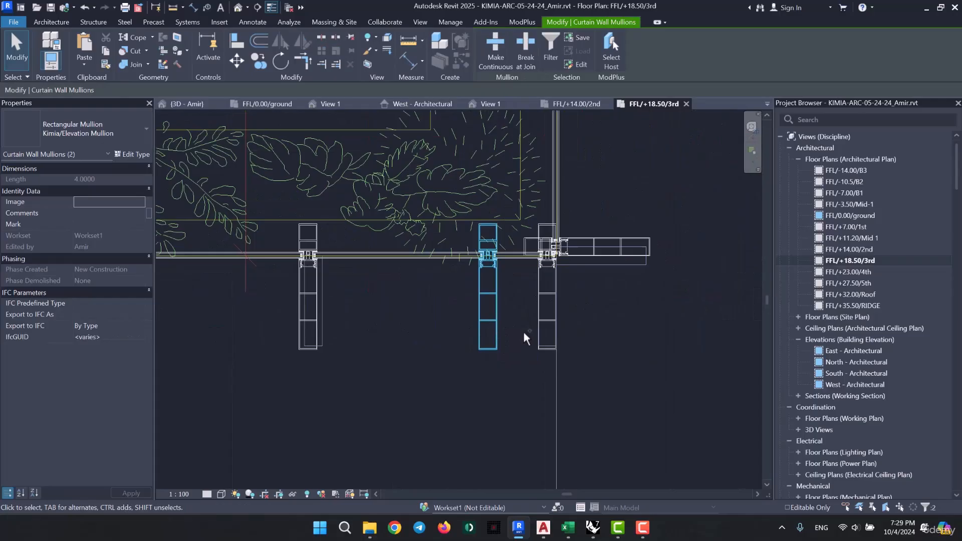
ctrl+click(551, 331)
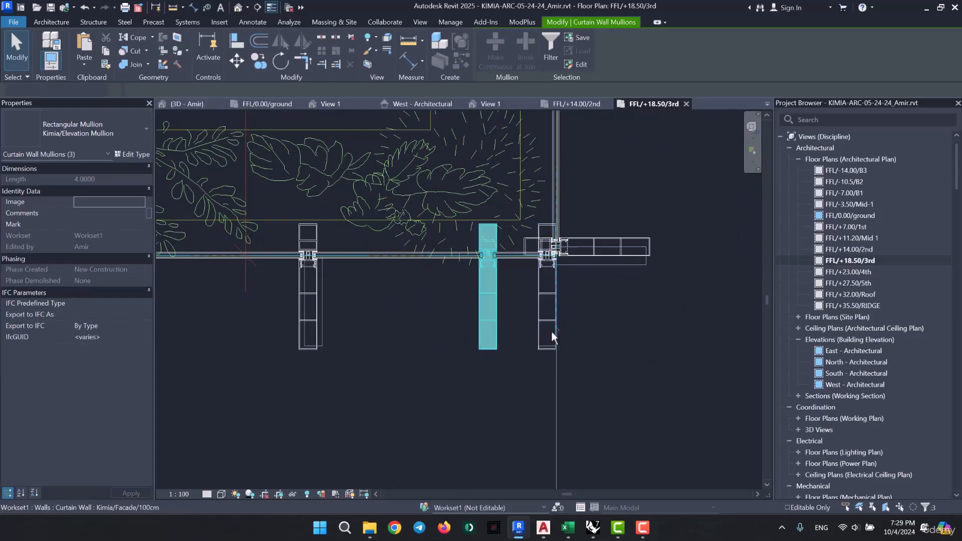
shift+click(494, 317)
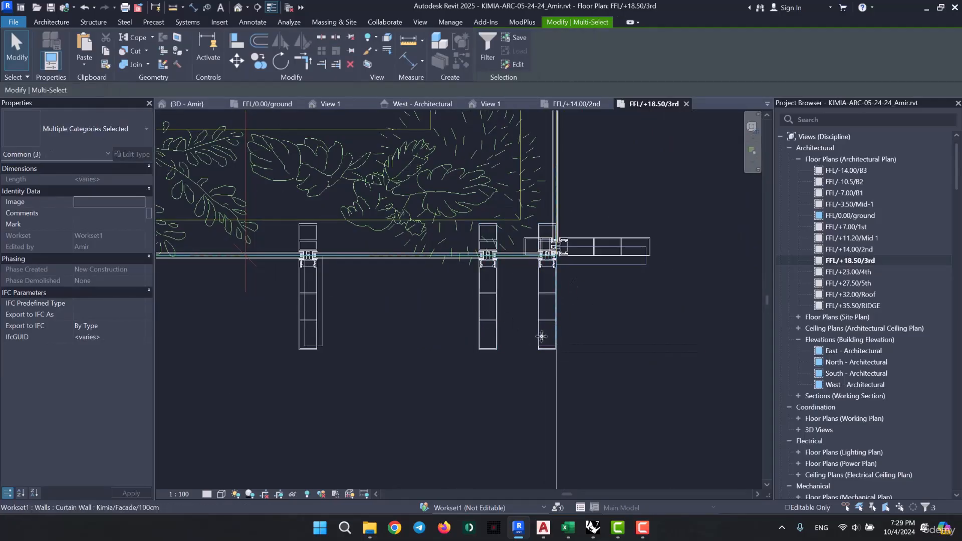
scroll(553, 299, up, 3)
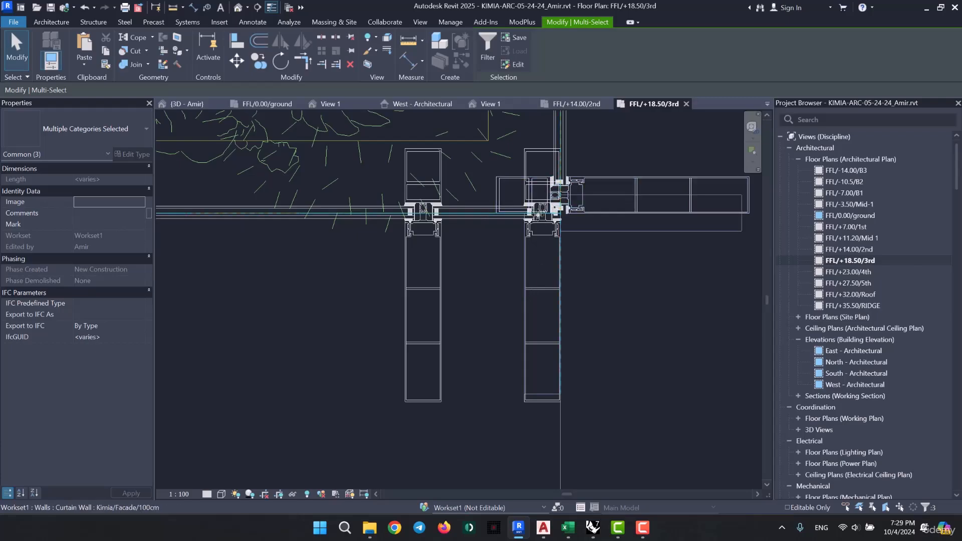
click(529, 266)
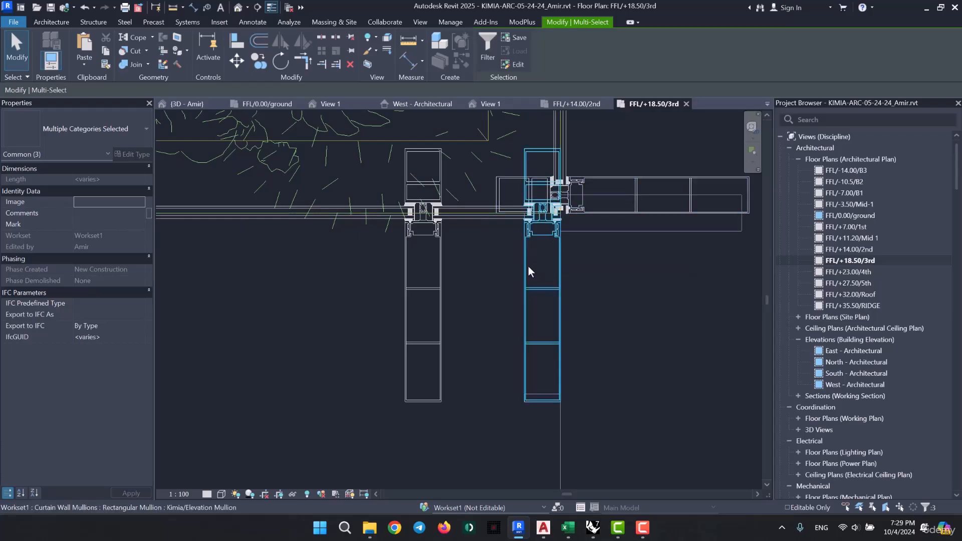
ctrl+click(632, 184)
click(489, 46)
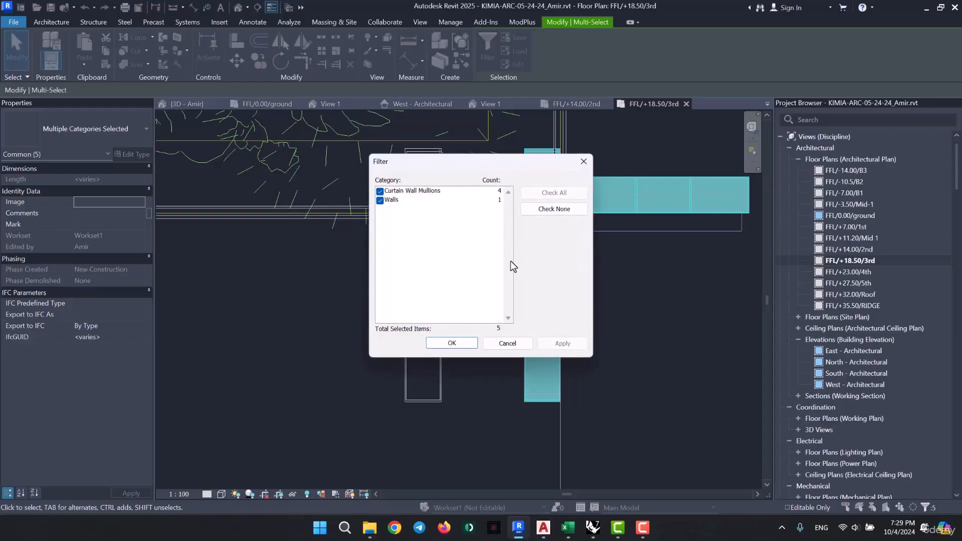
click(380, 199)
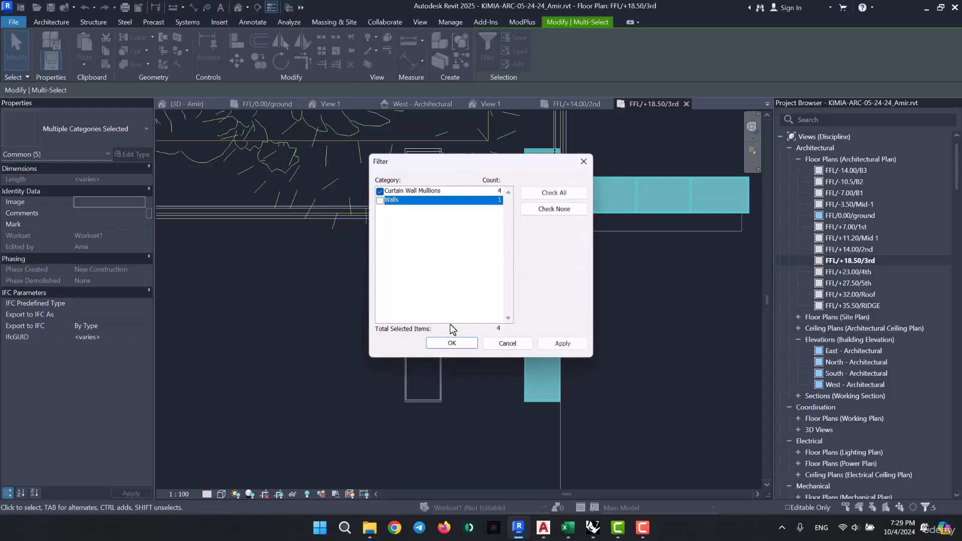
click(459, 344)
Add the second terrace's upper-left corner mullion to the selection and delete all the selected corner mullions.
scroll(573, 333, down, 7)
middle_drag(499, 374, 671, 394)
middle_drag(499, 365, 676, 385)
middle_drag(461, 358, 511, 361)
middle_drag(450, 225, 454, 487)
middle_drag(437, 114, 453, 317)
scroll(400, 350, up, 5)
scroll(368, 381, up, 3)
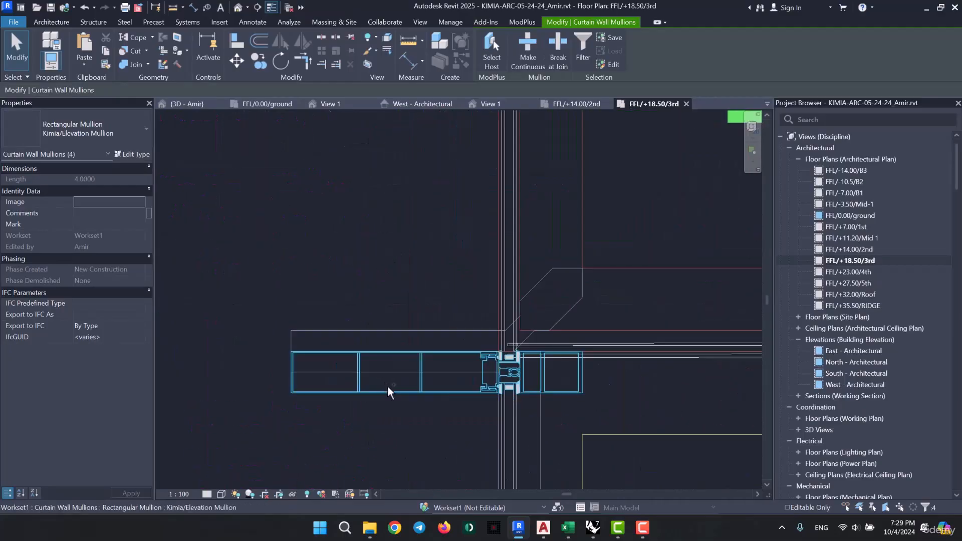
ctrl+click(393, 388)
right_click(401, 390)
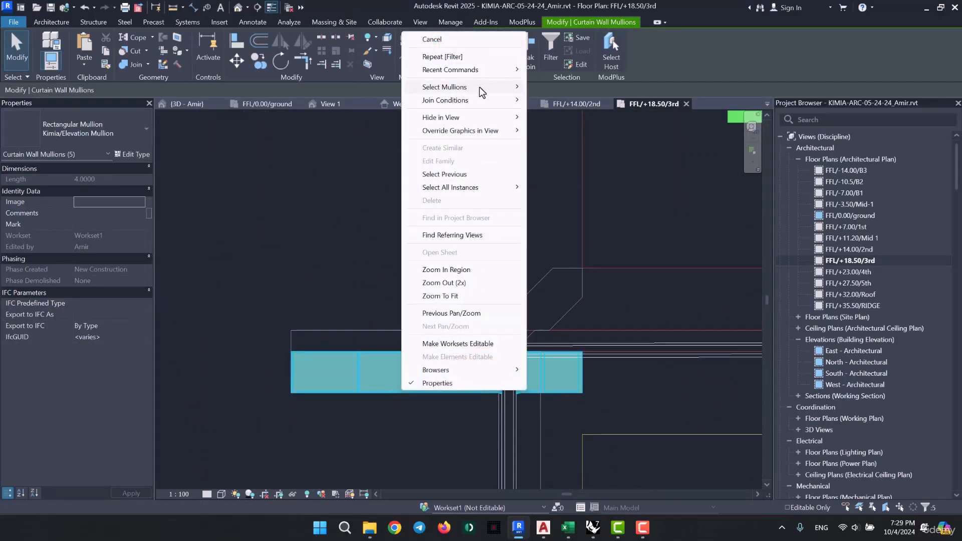
mouse_move(479, 88)
click(549, 89)
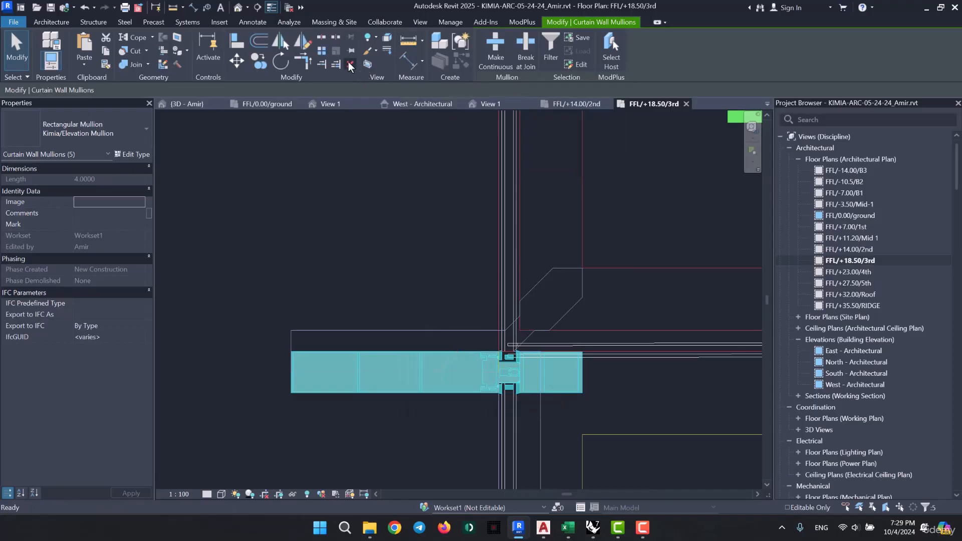
click(350, 66)
Trim the second terrace's lower and left curtain walls to meet at their lower-left corner.
scroll(371, 219, down, 6)
middle_drag(380, 384, 392, 113)
middle_drag(401, 401, 317, 142)
scroll(300, 316, up, 4)
key(t)
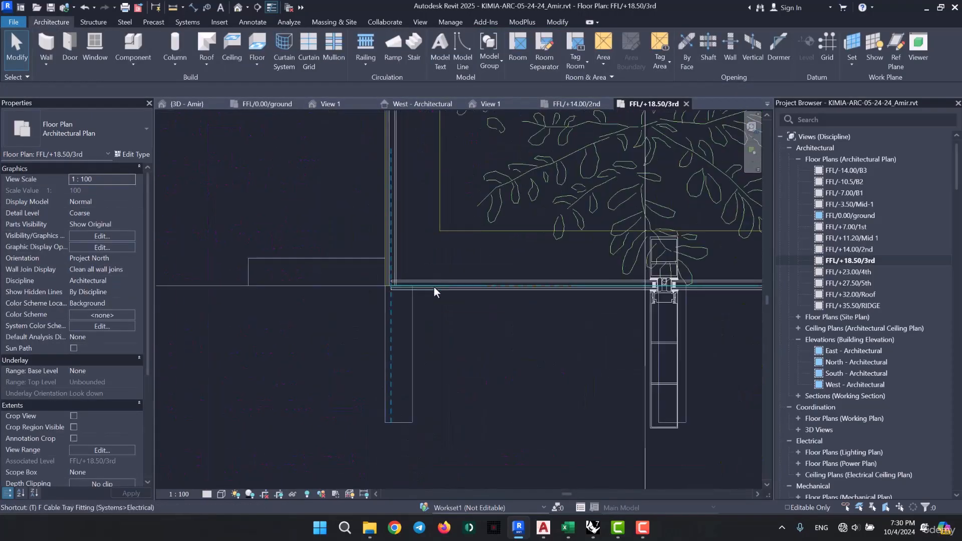
key(r)
click(566, 288)
click(393, 223)
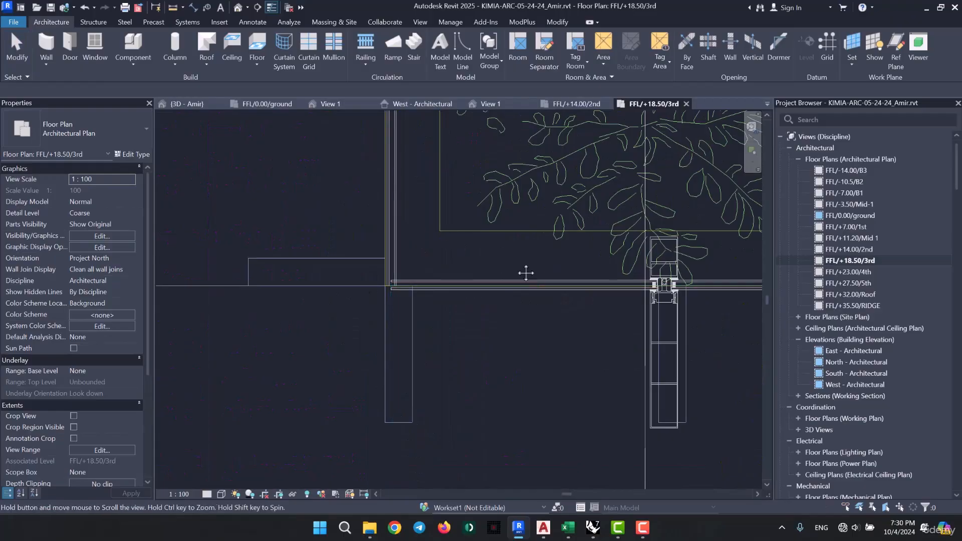
middle_drag(525, 272, 299, 277)
key(Escape)
Examine how the first remaining mullion on the second terrace's lower curtain wall aligns with its outline in the imported plan.
click(564, 359)
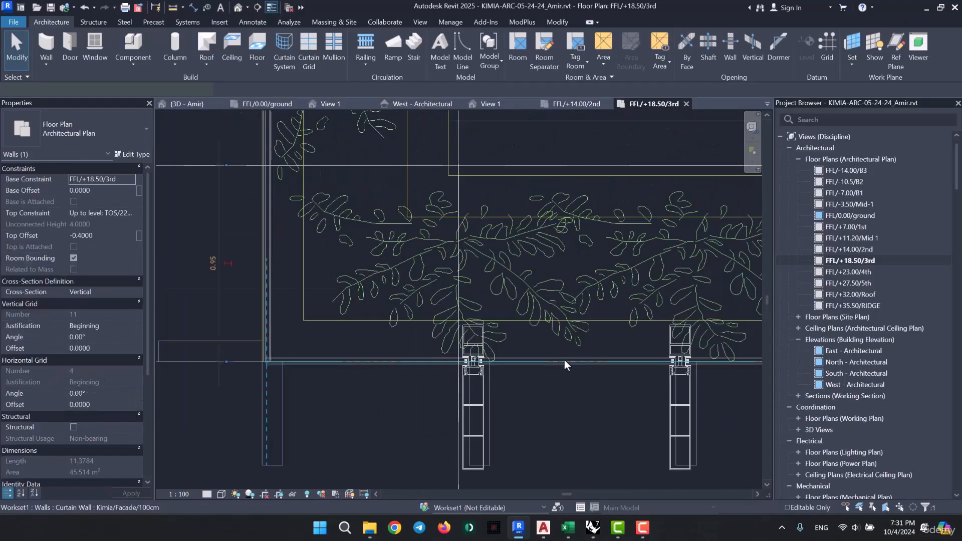
scroll(510, 398, up, 3)
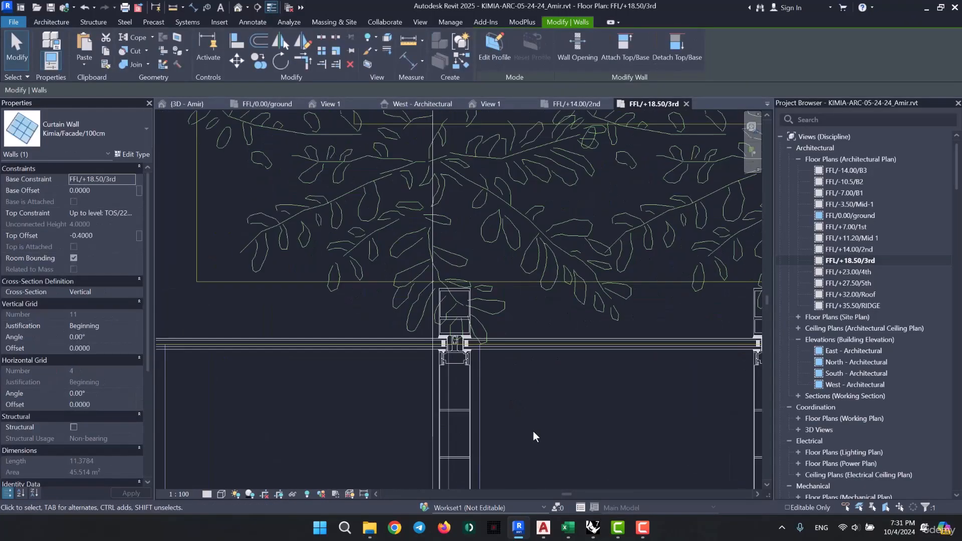
middle_drag(533, 431, 534, 354)
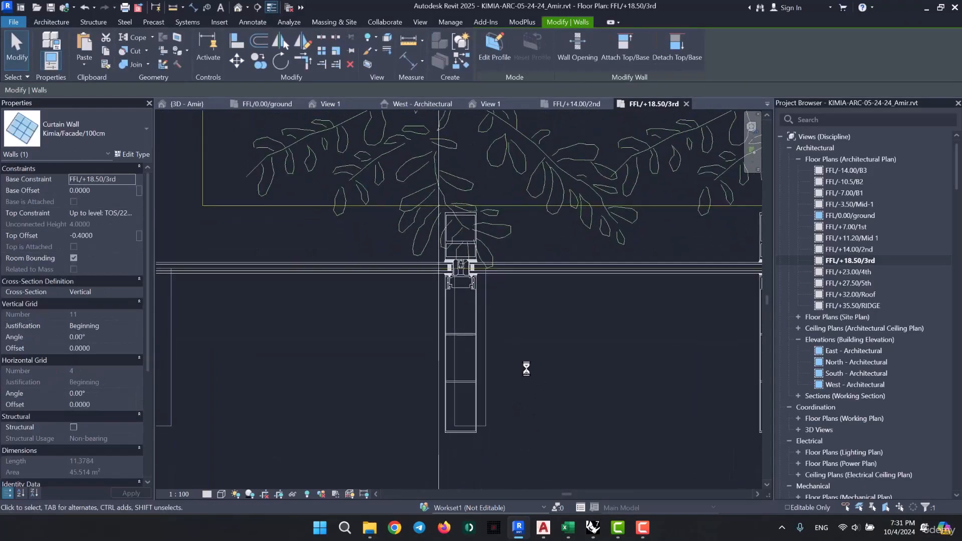
scroll(479, 423, up, 3)
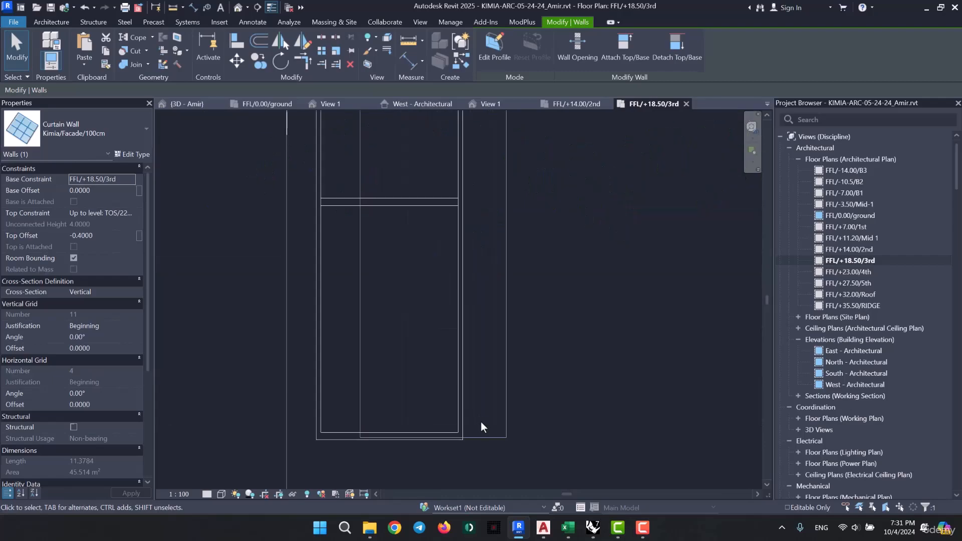
scroll(456, 447, up, 2)
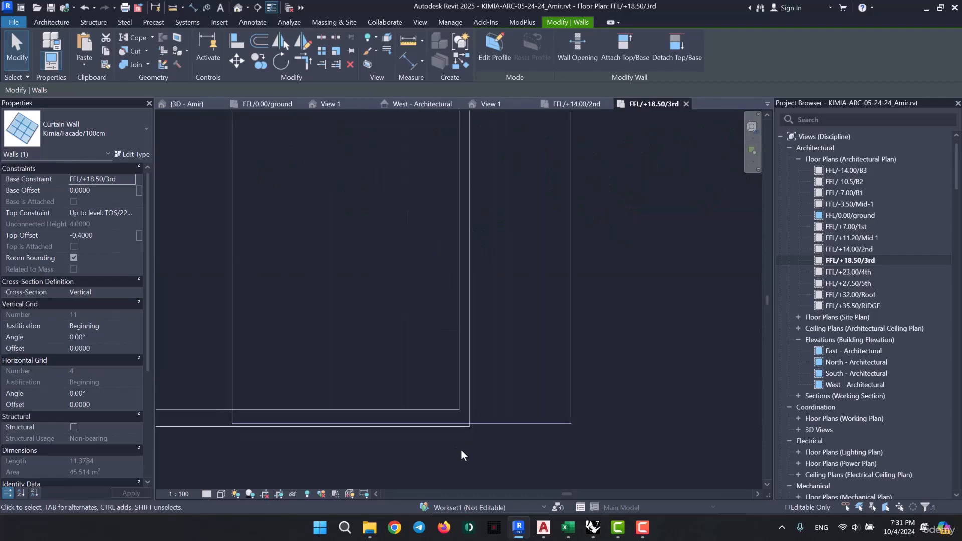
scroll(461, 450, up, 2)
scroll(465, 439, down, 4)
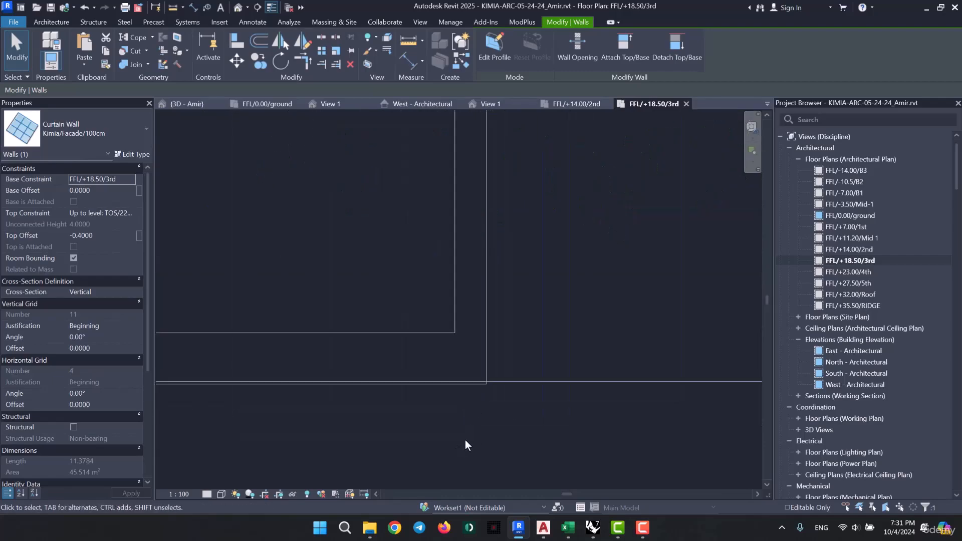
scroll(481, 423, down, 3)
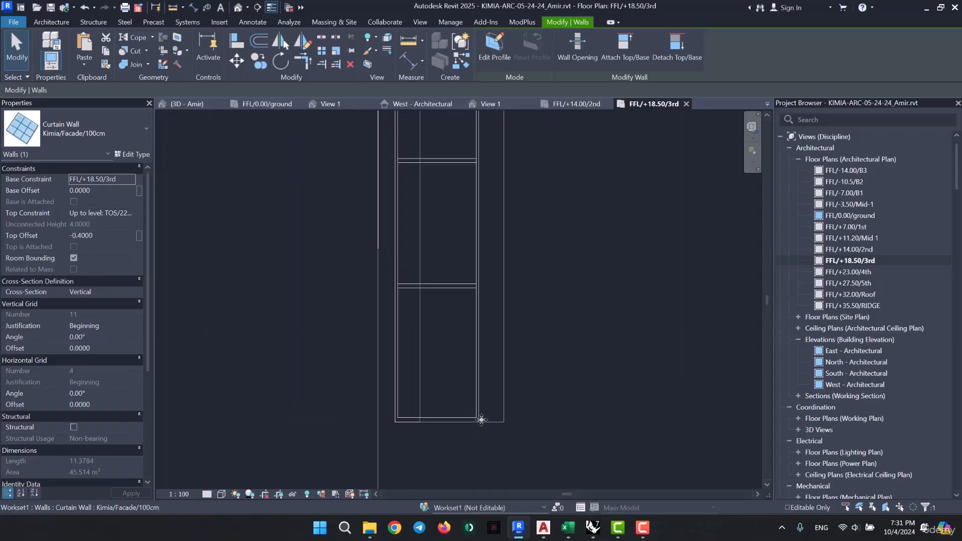
Measure the horizontal offset between that mullion's lower-right corner and the matching corner of its outline in the imported plan.
key(Escape)
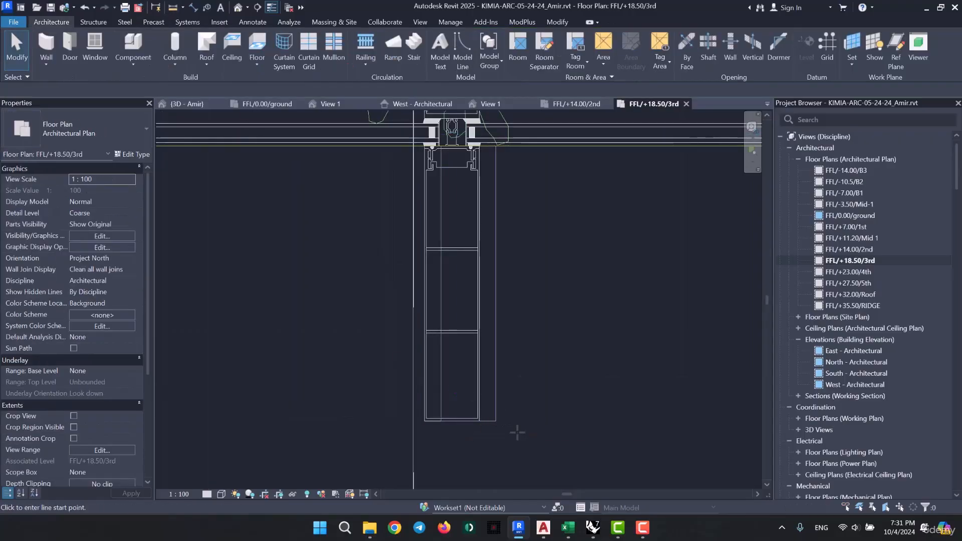
scroll(506, 430, up, 3)
click(439, 409)
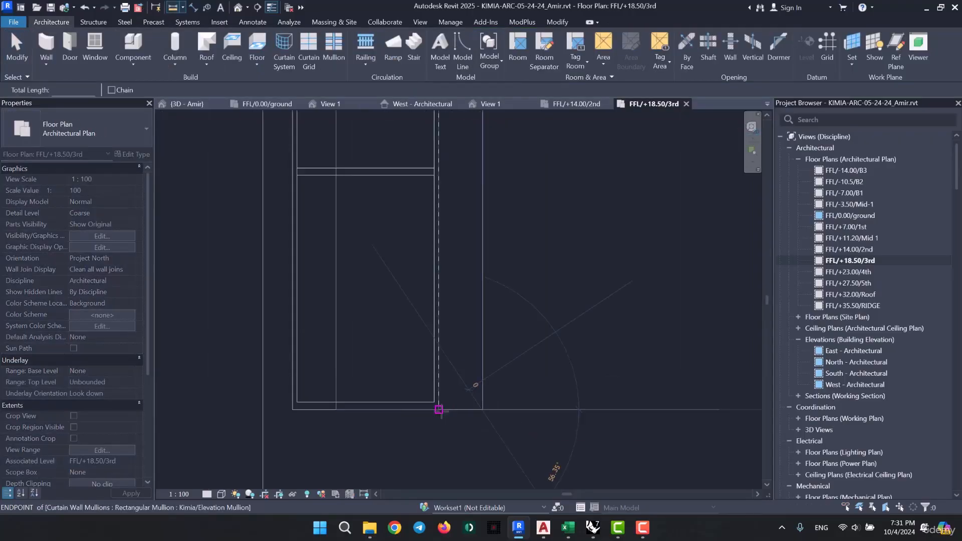
click(482, 410)
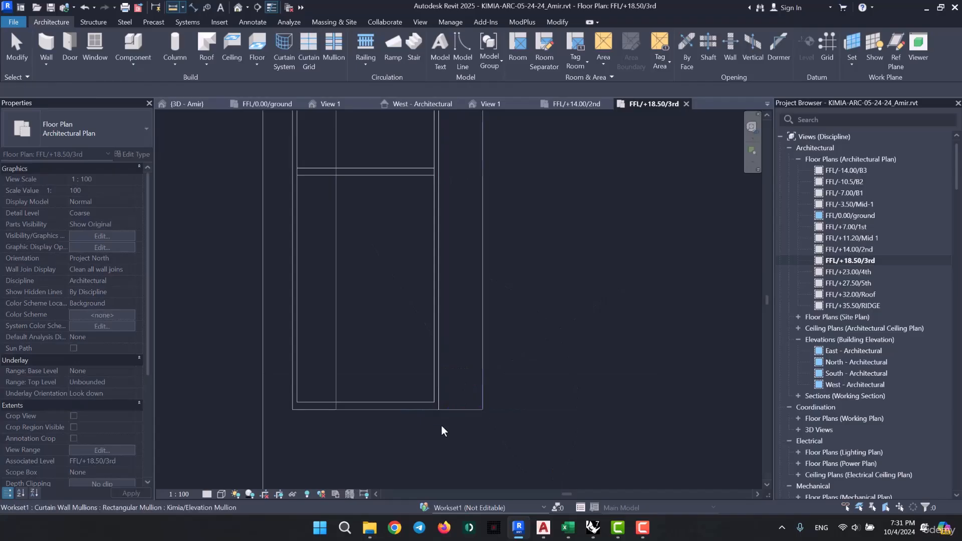
scroll(440, 429, down, 5)
key(Escape)
Set the vertical grid offset of the second terrace's lower curtain wall to 0.0299.
click(489, 232)
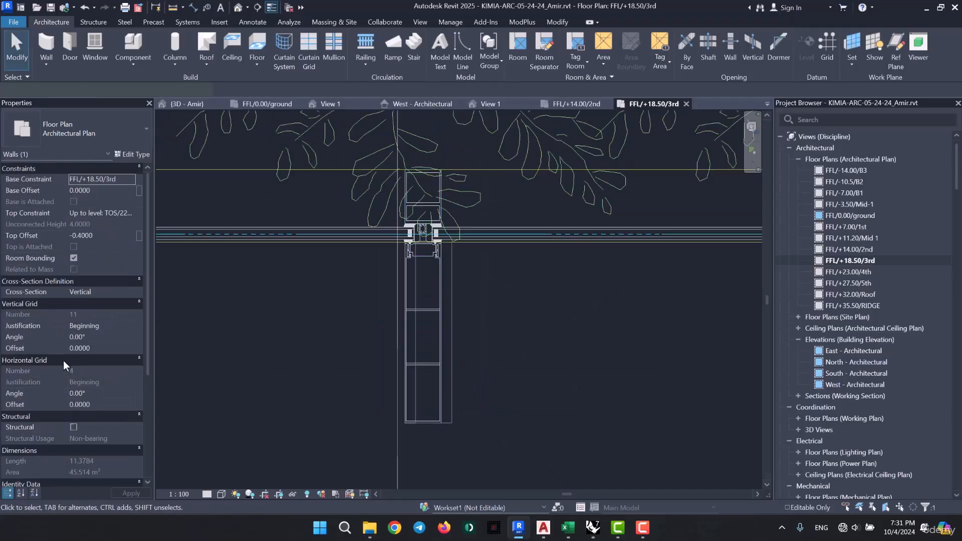
click(115, 351)
text(0.0)
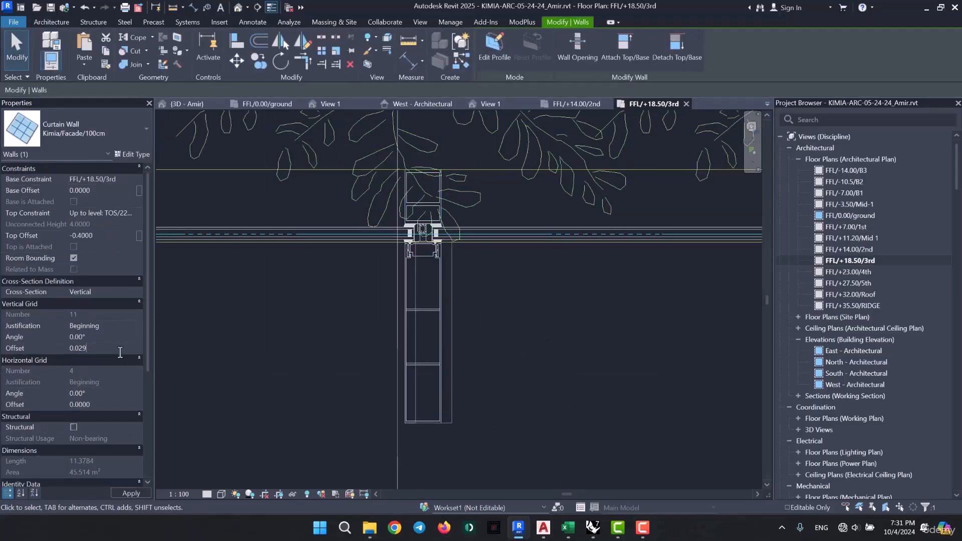
scroll(563, 349, down, 5)
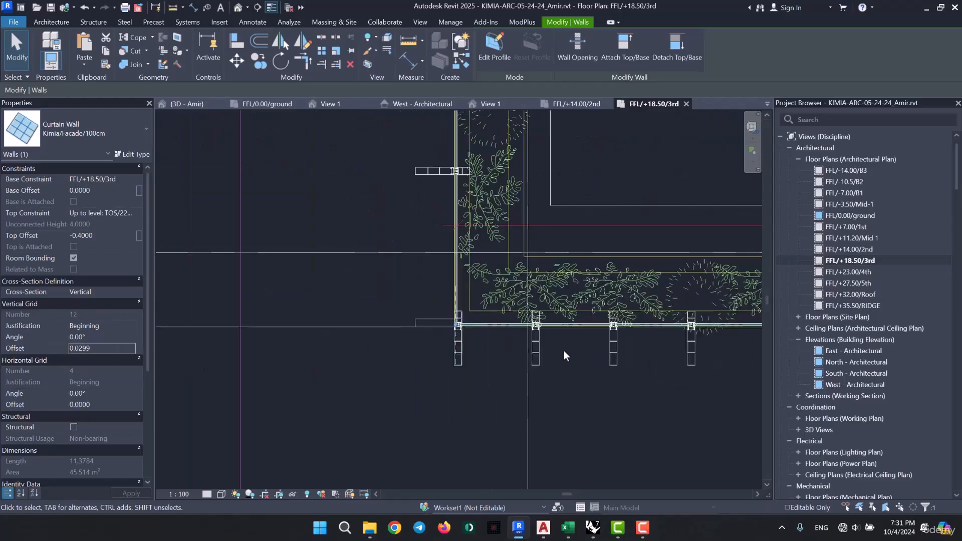
key(Escape)
Select the leftmost and rightmost mullions of the second terrace's lower curtain wall along their gridlines, unpin them and delete them.
click(461, 350)
middle_drag(621, 361, 371, 359)
middle_drag(558, 378, 241, 371)
middle_drag(741, 405, 475, 392)
ctrl+click(443, 333)
right_click(442, 333)
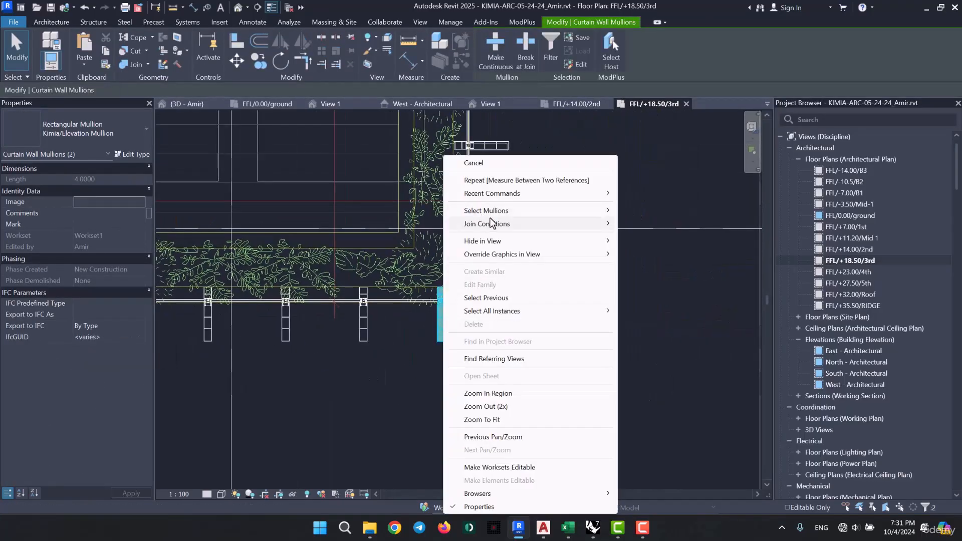
mouse_move(572, 214)
click(654, 210)
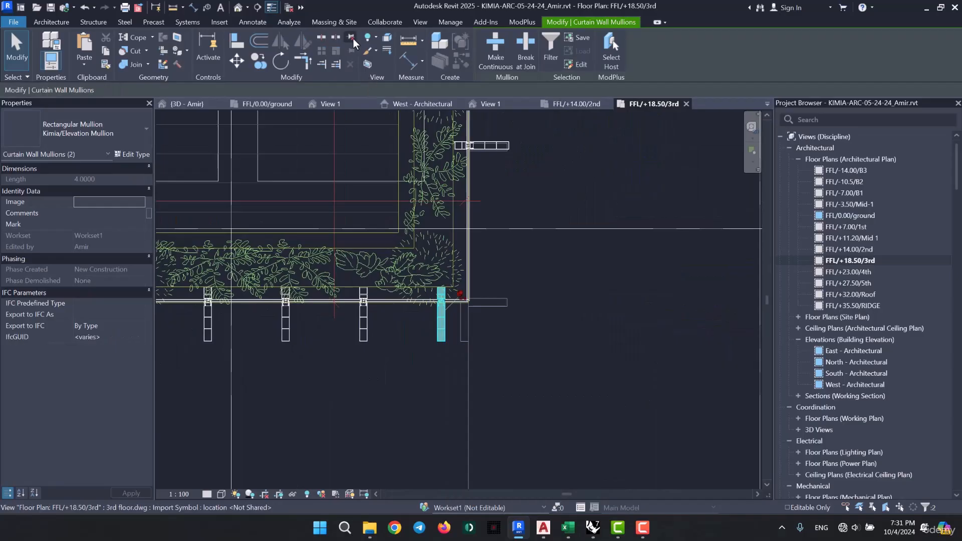
click(588, 368)
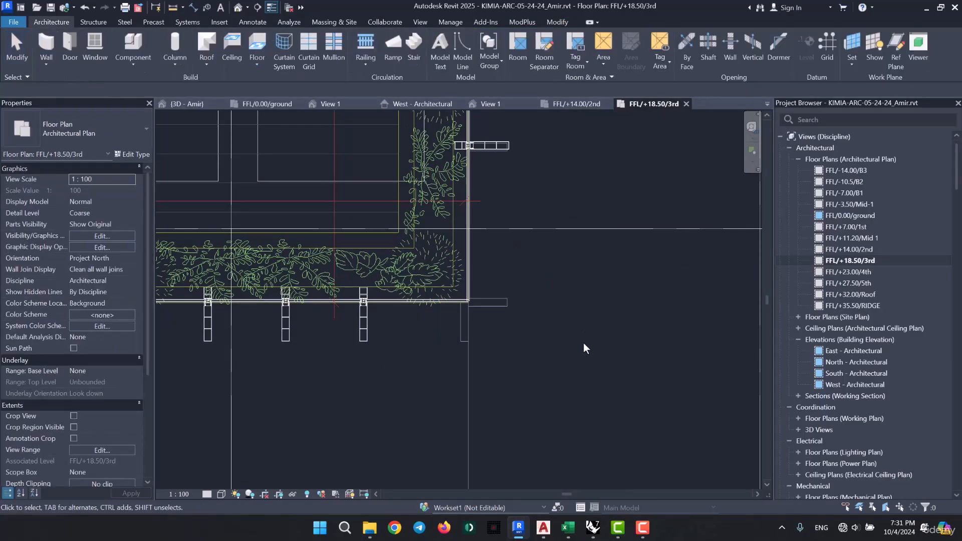
In the west elevation, lower the top of the second terrace's third-floor curtain wall to the parapet line, giving a 1.2 m height.
scroll(583, 343, down, 3)
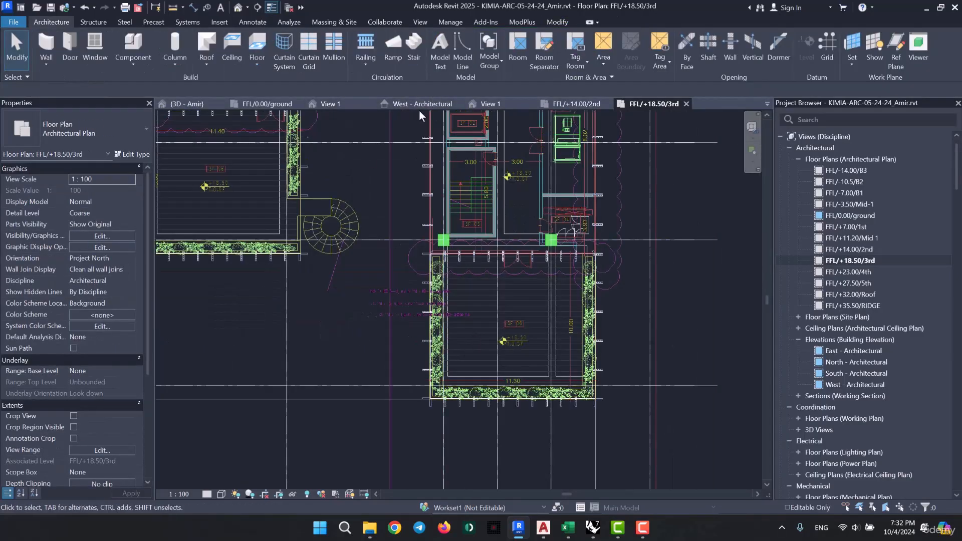
click(419, 103)
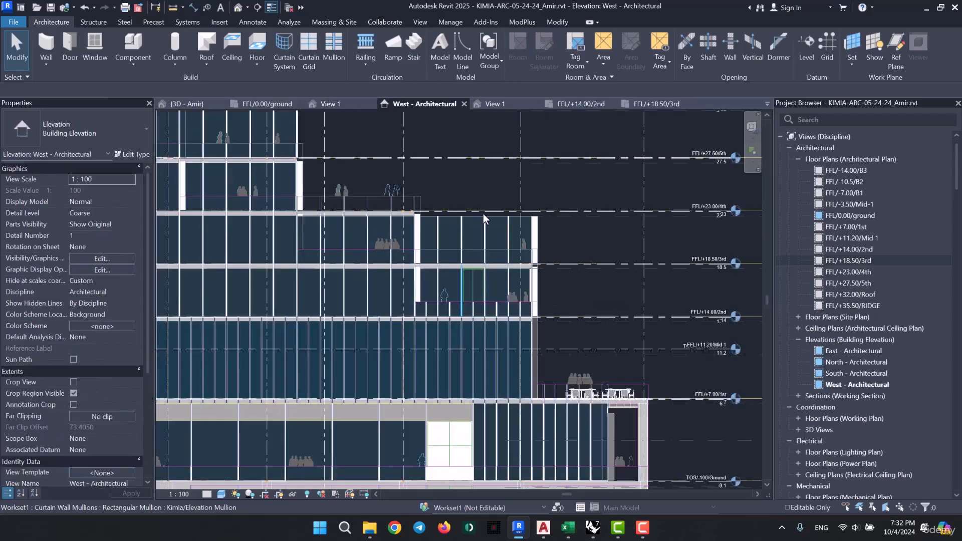
click(494, 235)
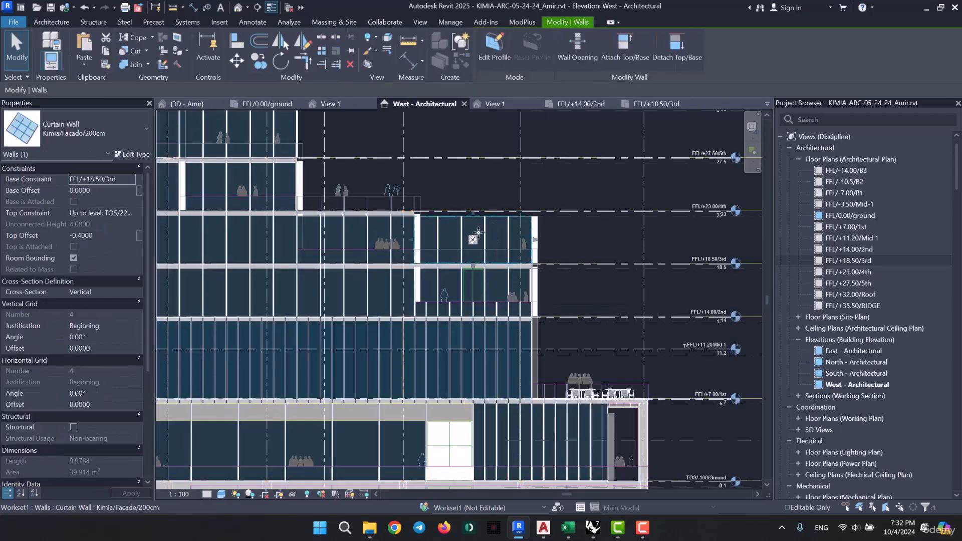
scroll(479, 233, up, 2)
scroll(478, 232, up, 1)
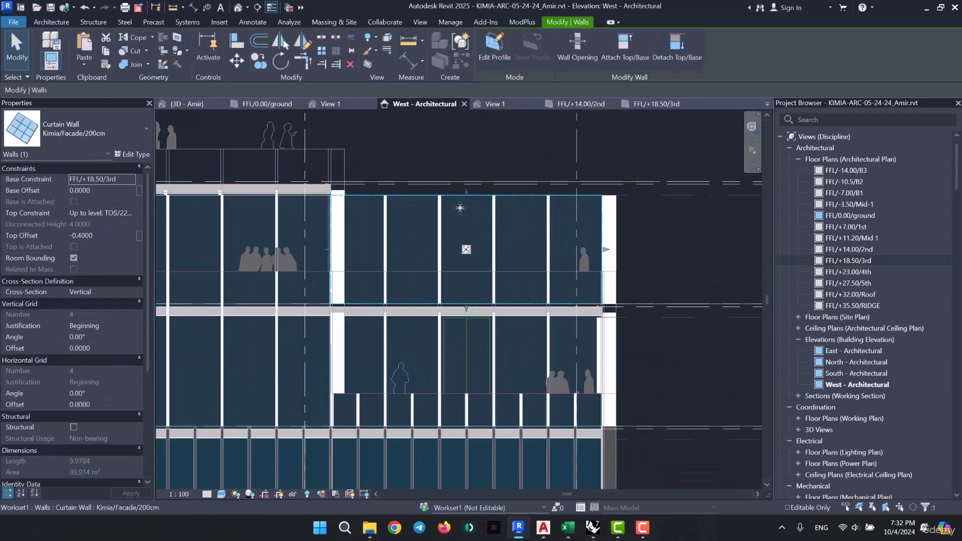
drag(466, 199, 475, 272)
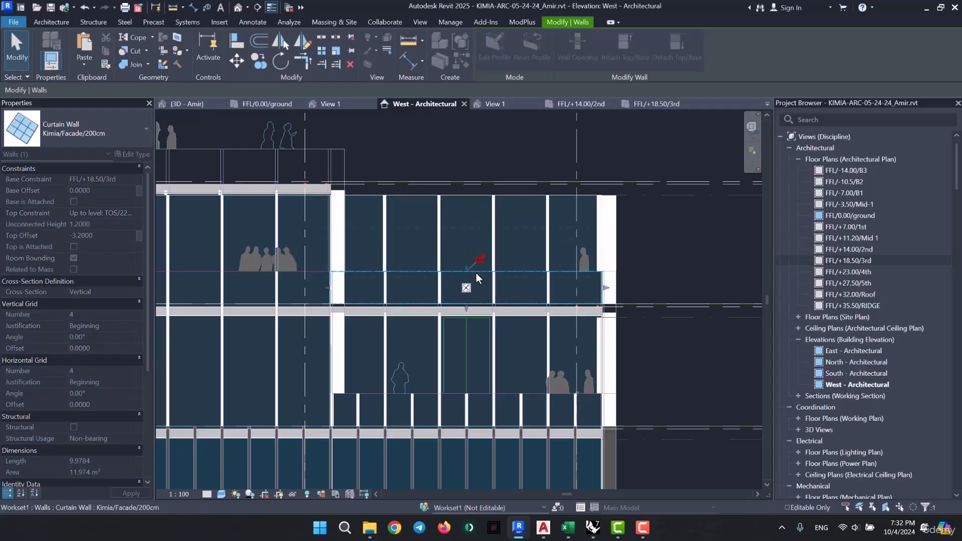
click(617, 270)
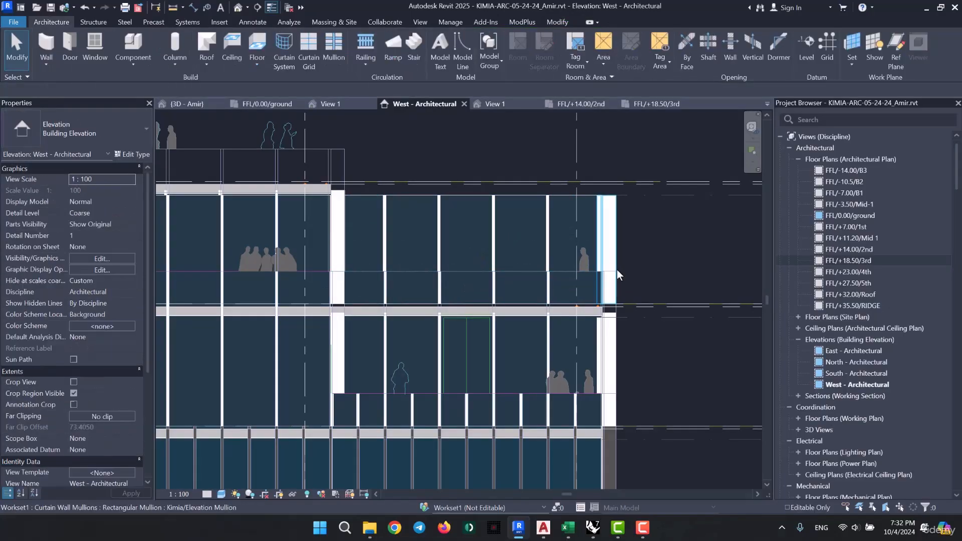
scroll(389, 279, up, 5)
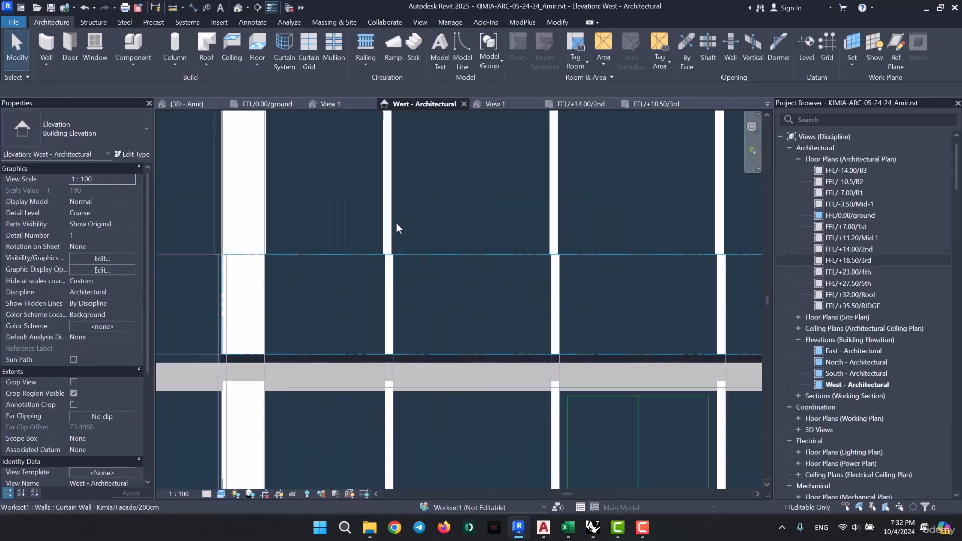
scroll(426, 225, down, 5)
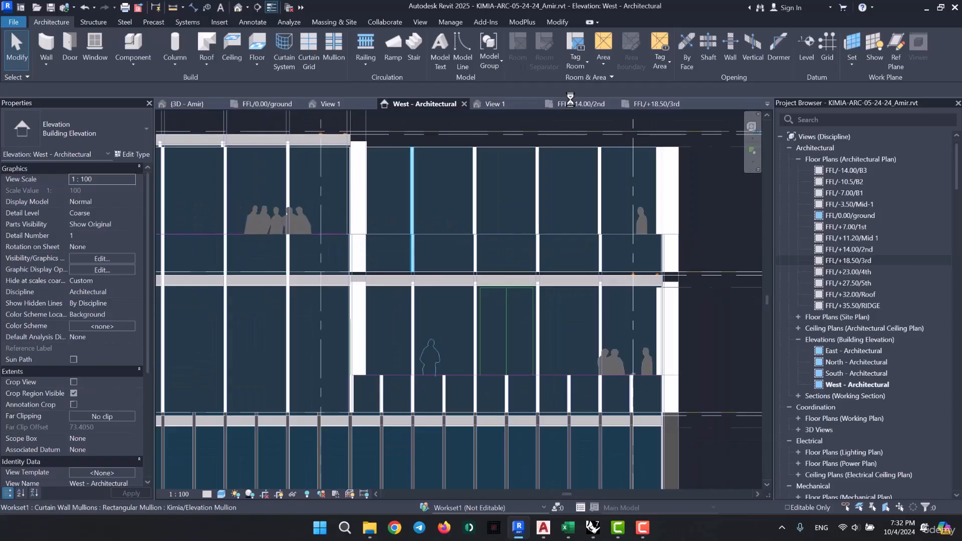
Pick the first terrace's left curtain wall in the third-floor plan and lower its top to the parapet line in the west elevation, 1.2 m high.
click(633, 107)
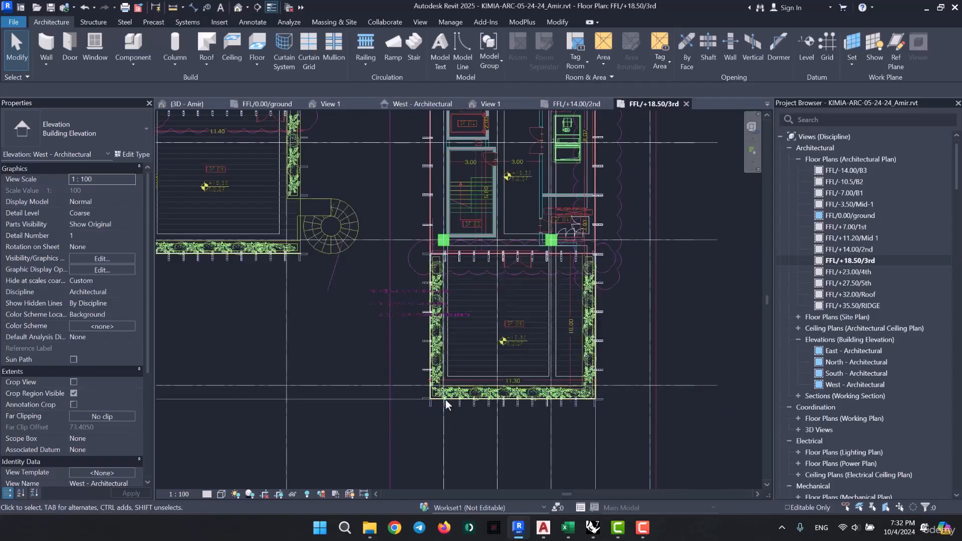
scroll(446, 399, up, 3)
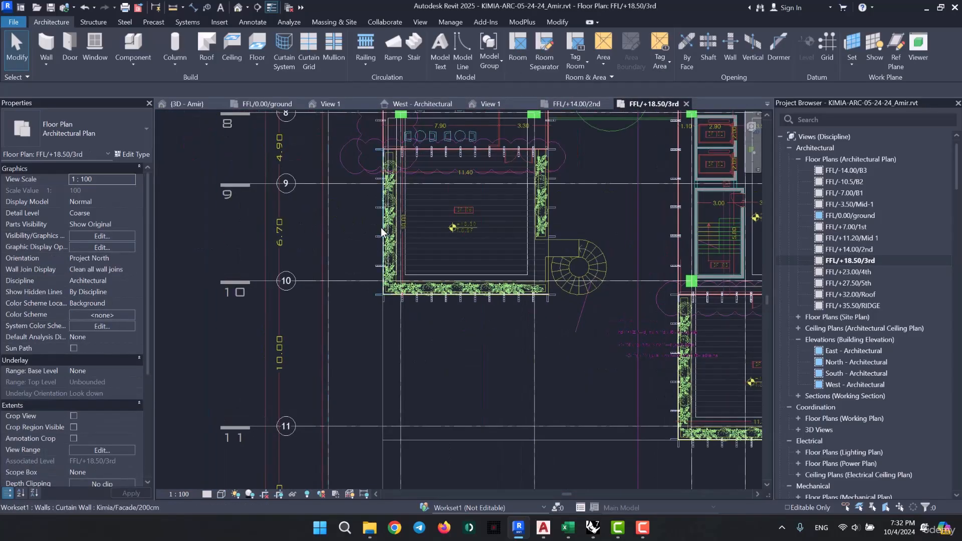
click(380, 232)
click(426, 106)
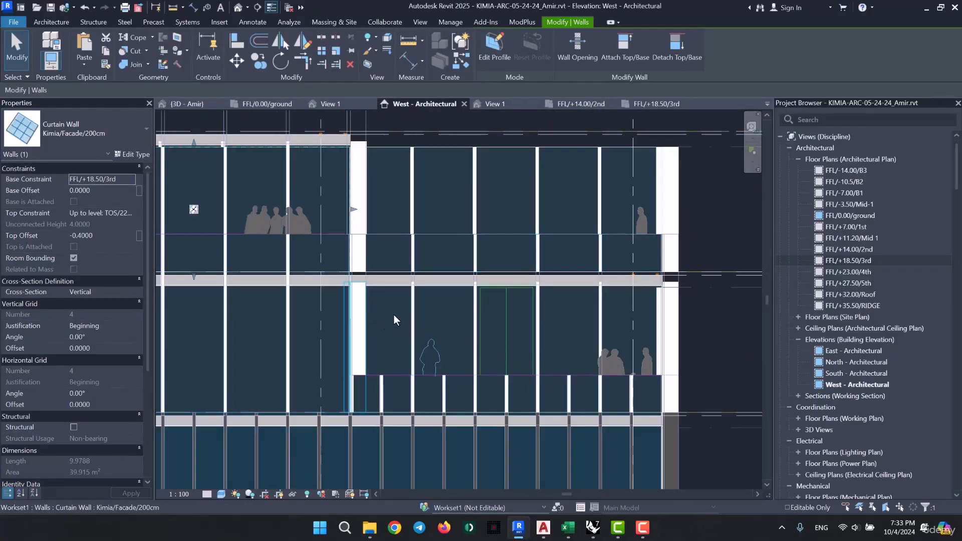
scroll(247, 185, down, 1)
middle_drag(248, 185, 577, 280)
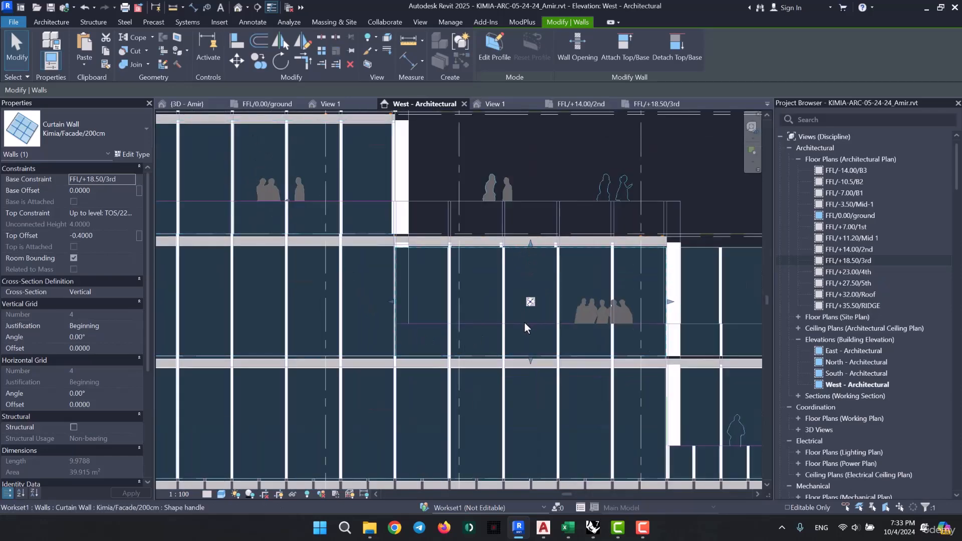
drag(524, 322, 524, 322)
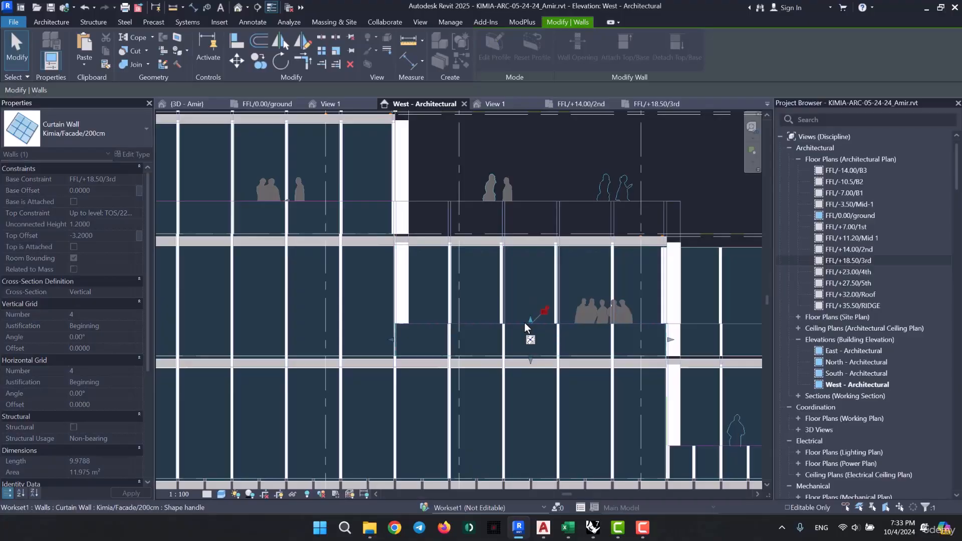
key(Escape)
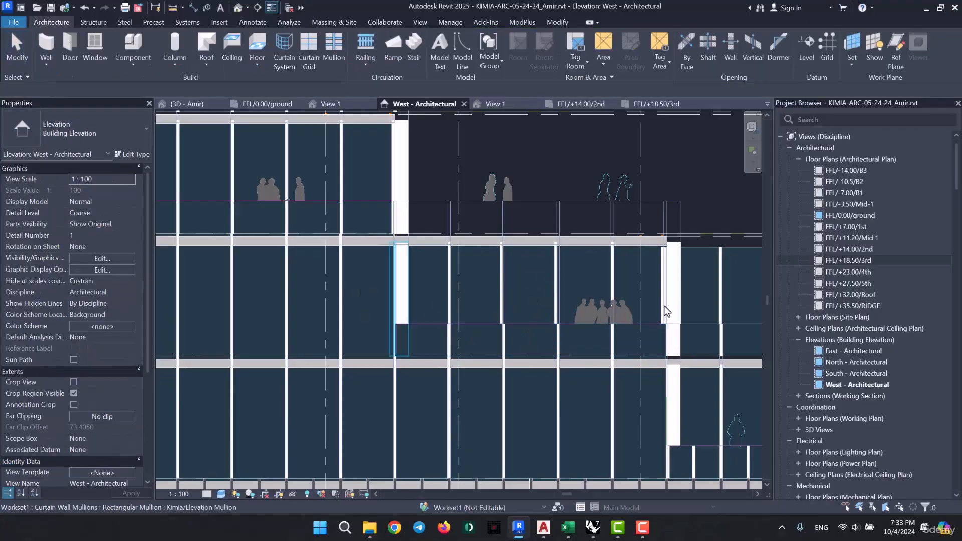
middle_drag(637, 291, 356, 269)
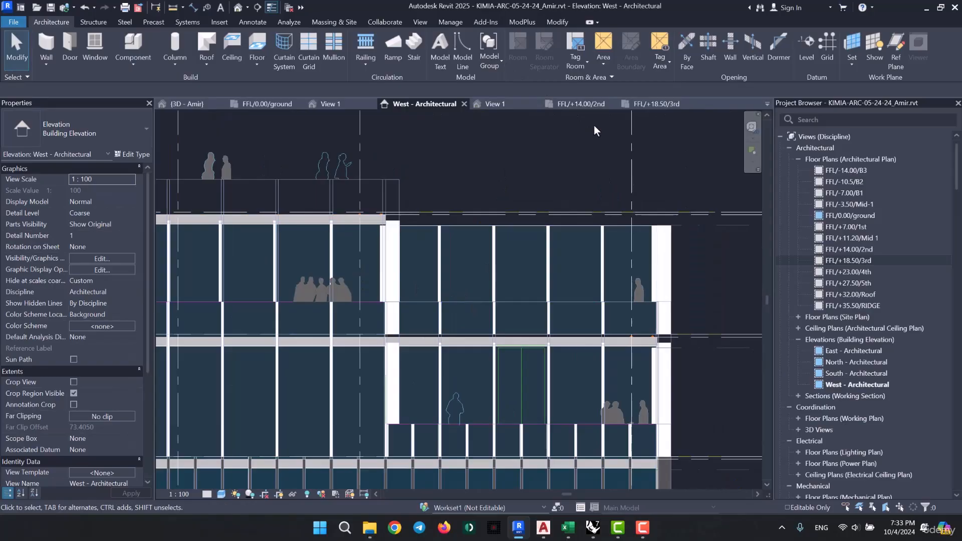
In the third-floor plan, examine how the mullions of the second terrace's right curtain wall align with their outlines in the imported plan.
click(656, 104)
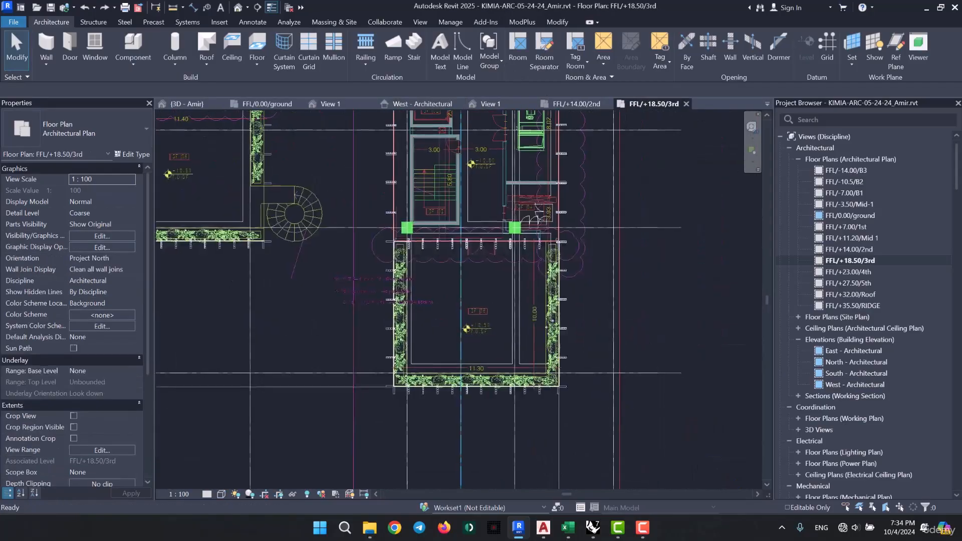
scroll(560, 320, up, 4)
middle_drag(555, 335, 554, 257)
middle_drag(450, 306, 475, 302)
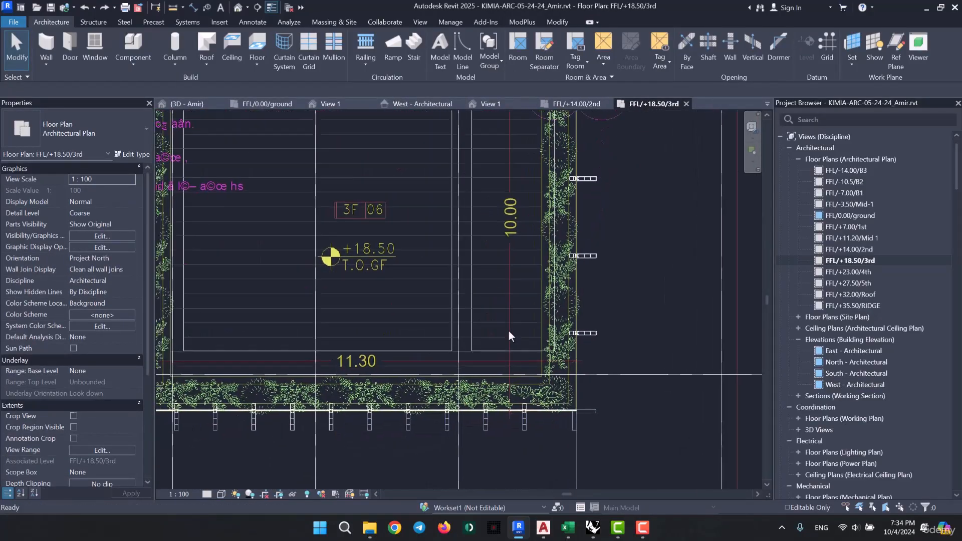
scroll(591, 342, up, 3)
click(567, 365)
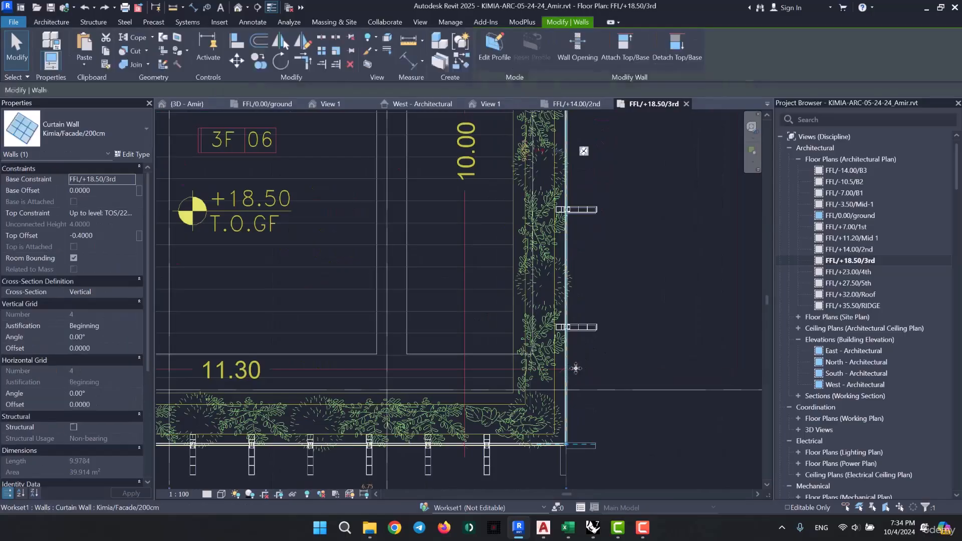
middle_drag(607, 131, 581, 473)
scroll(576, 231, up, 1)
scroll(536, 161, up, 7)
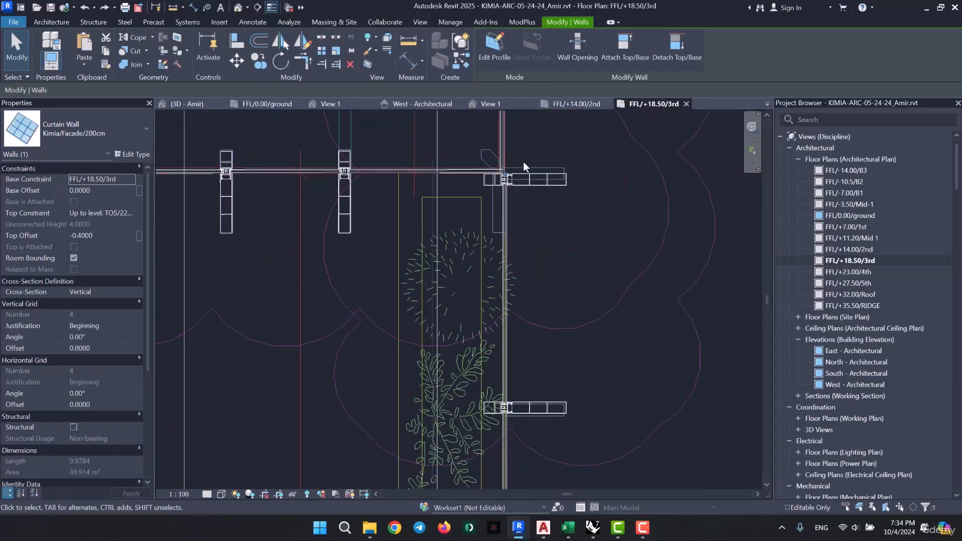
scroll(517, 190, up, 2)
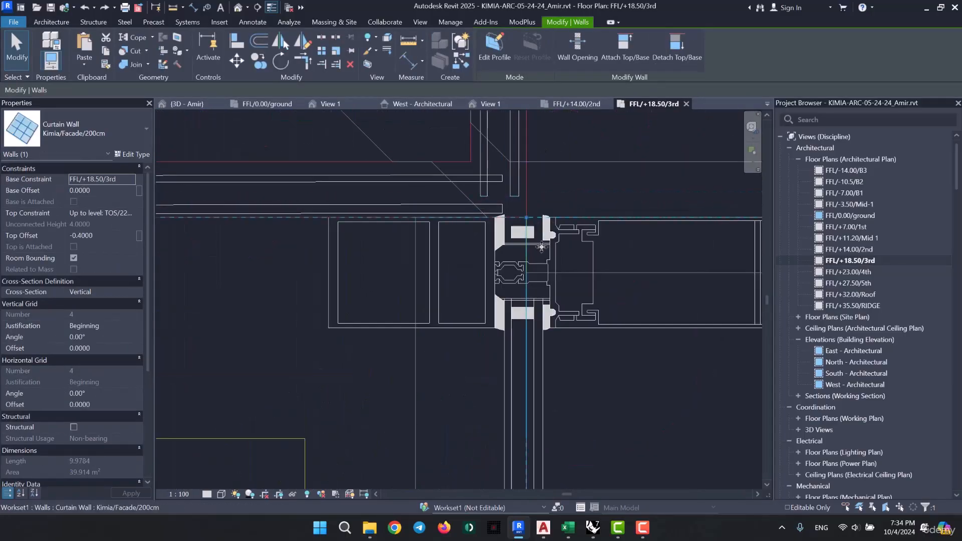
scroll(521, 197, down, 4)
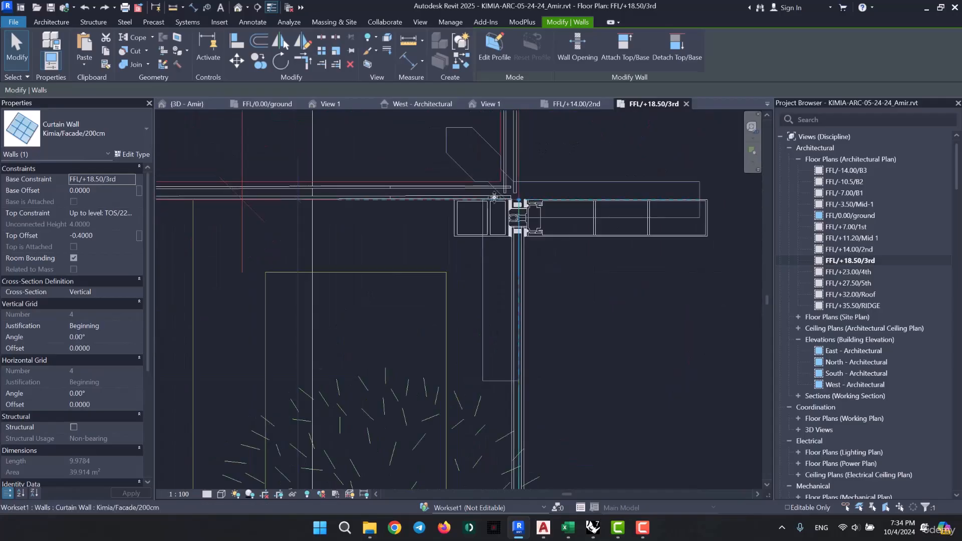
scroll(494, 196, down, 5)
middle_drag(541, 359, 513, 240)
scroll(506, 262, up, 2)
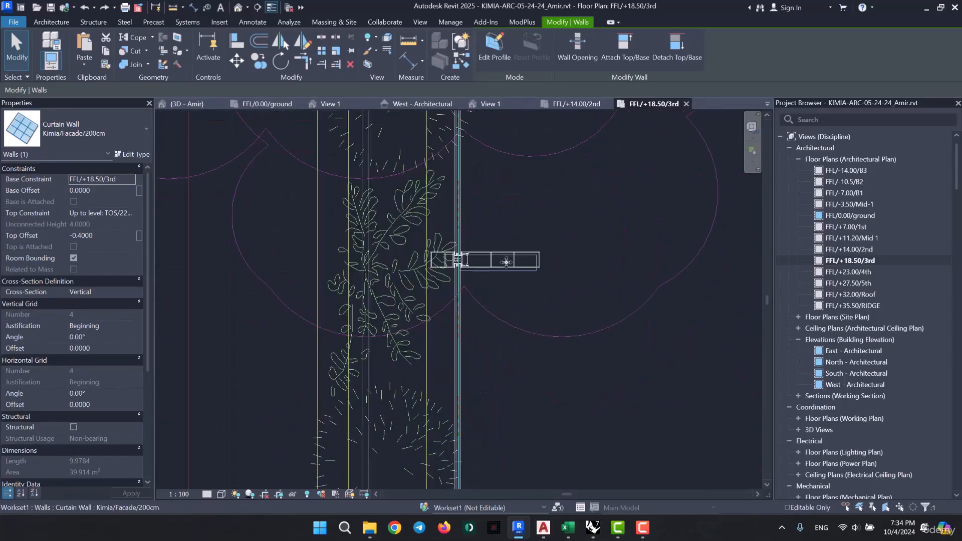
scroll(506, 261, up, 3)
scroll(481, 273, down, 3)
middle_drag(526, 299, 527, 435)
middle_drag(507, 212, 520, 355)
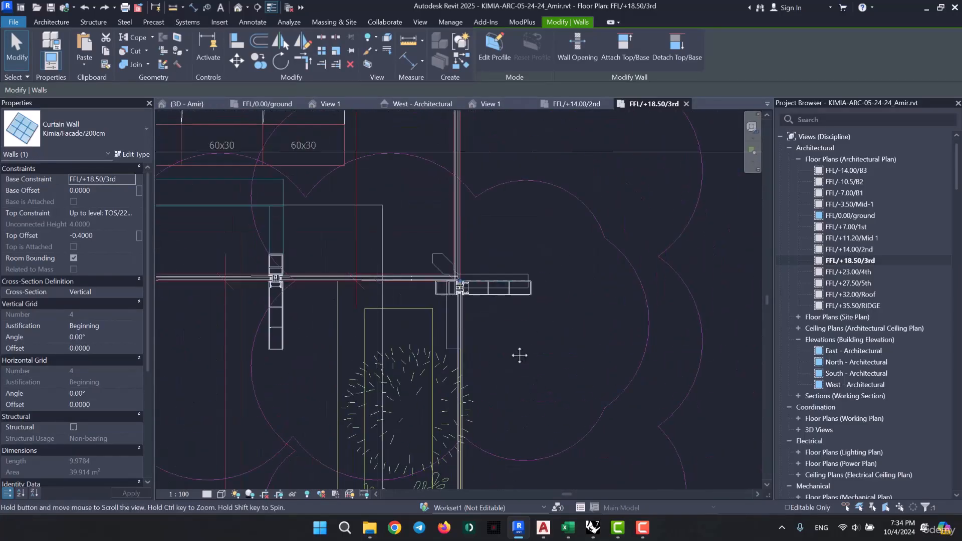
key(Escape)
Select the mullion at the upper end of the second terrace's right curtain wall along its gridline, unpin it and delete it.
scroll(462, 285, up, 5)
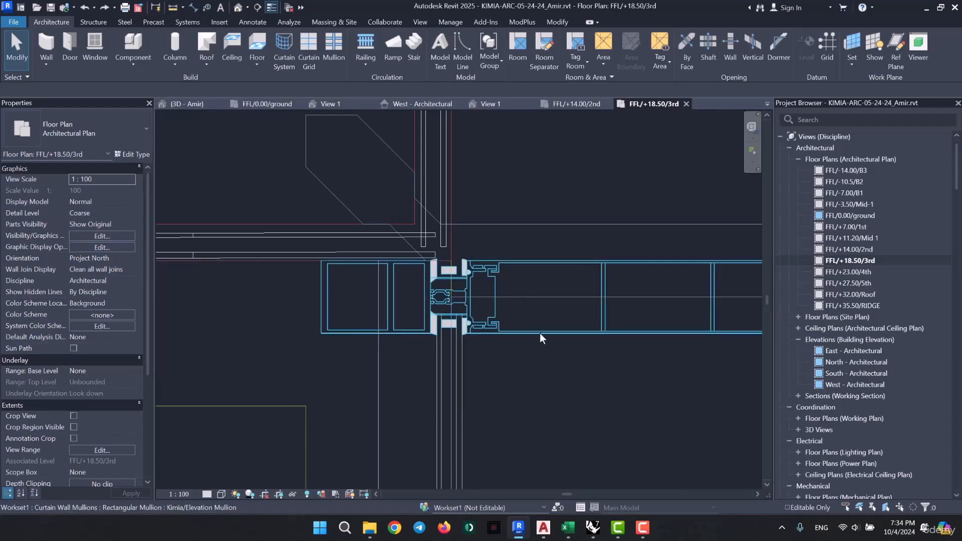
click(542, 334)
right_click(542, 335)
mouse_move(621, 207)
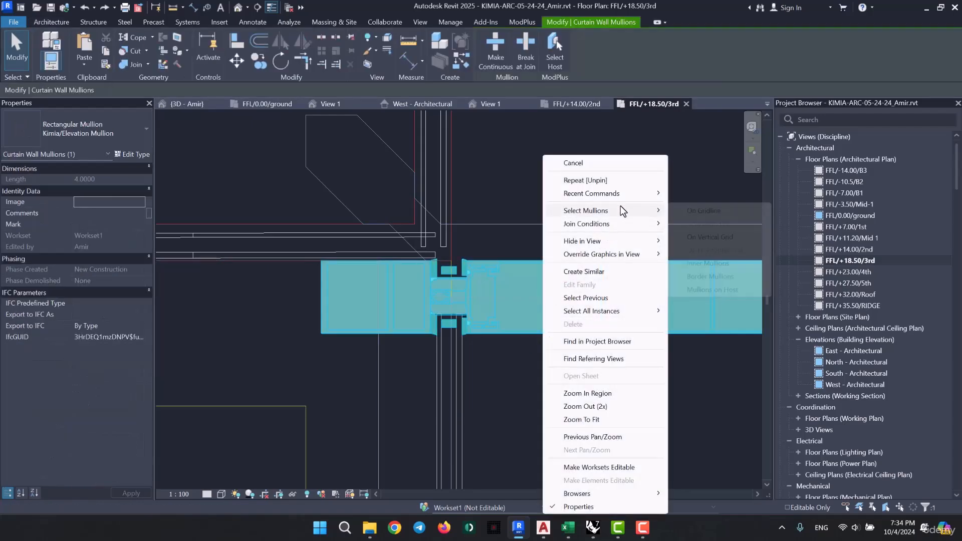
click(701, 212)
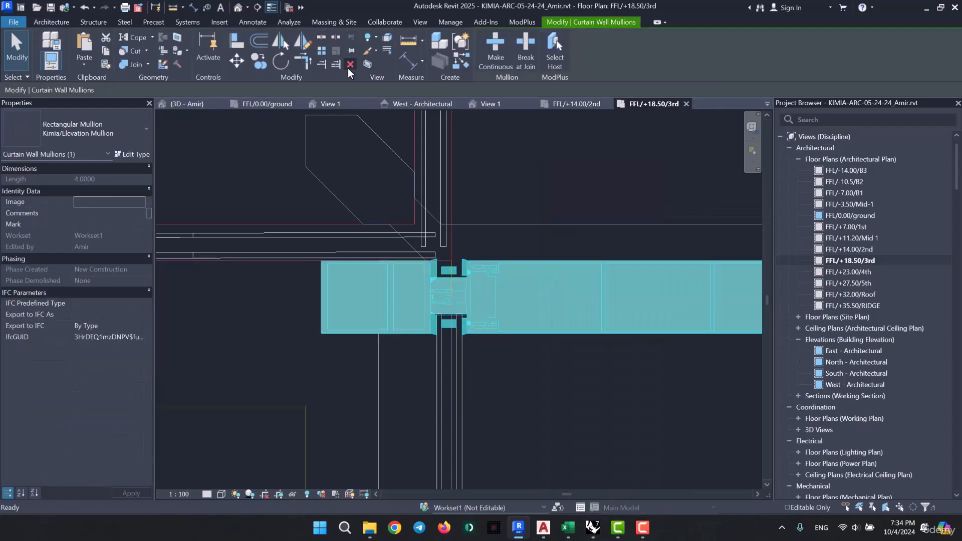
key(Escape)
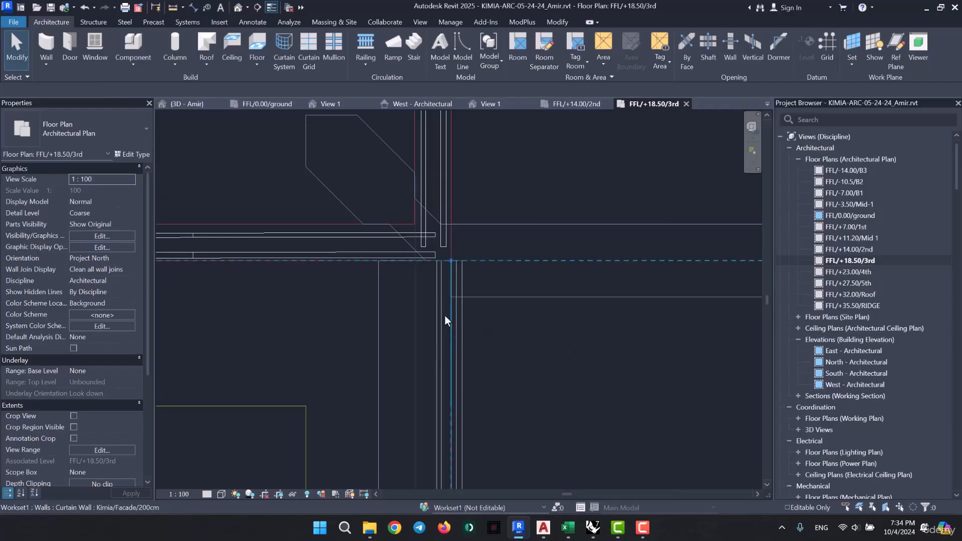
Shorten the upper end of the second terrace's right curtain wall to the lower edge of the corner mullion outline in the imported plan.
drag(450, 261, 451, 297)
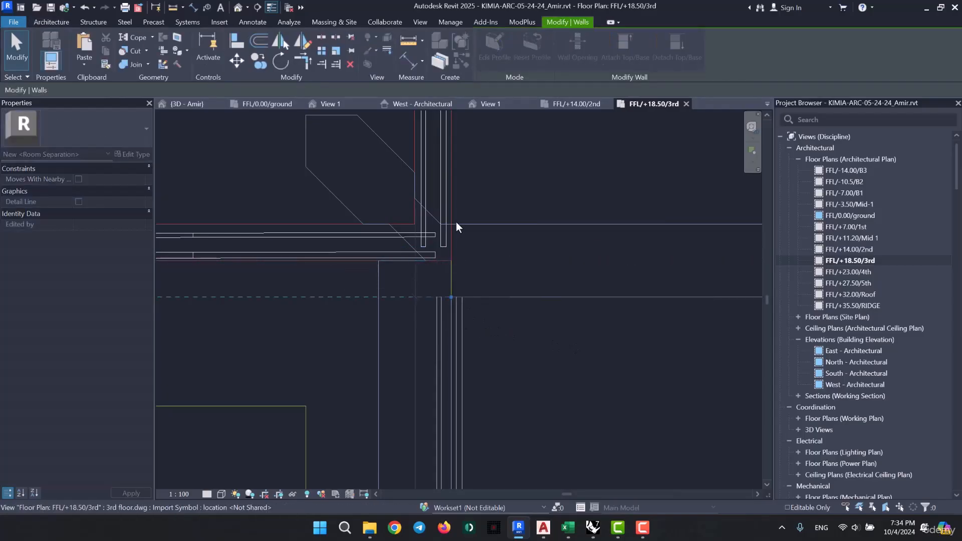
scroll(455, 218, down, 7)
middle_drag(478, 398, 478, 291)
scroll(477, 281, up, 2)
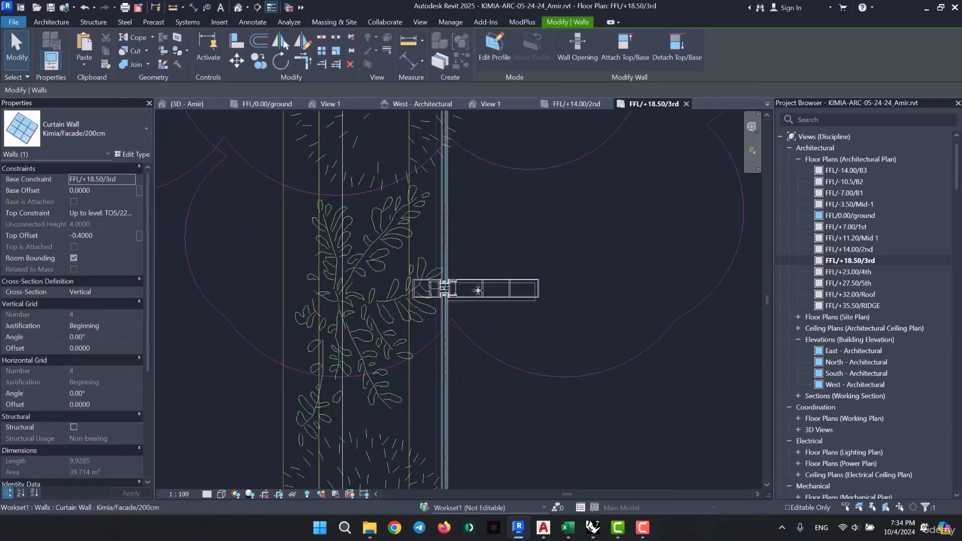
Nudge the second terrace's right curtain wall inward until the outer ends of its mullions meet their outlines in the imported plan.
scroll(477, 291, up, 2)
key(Escape)
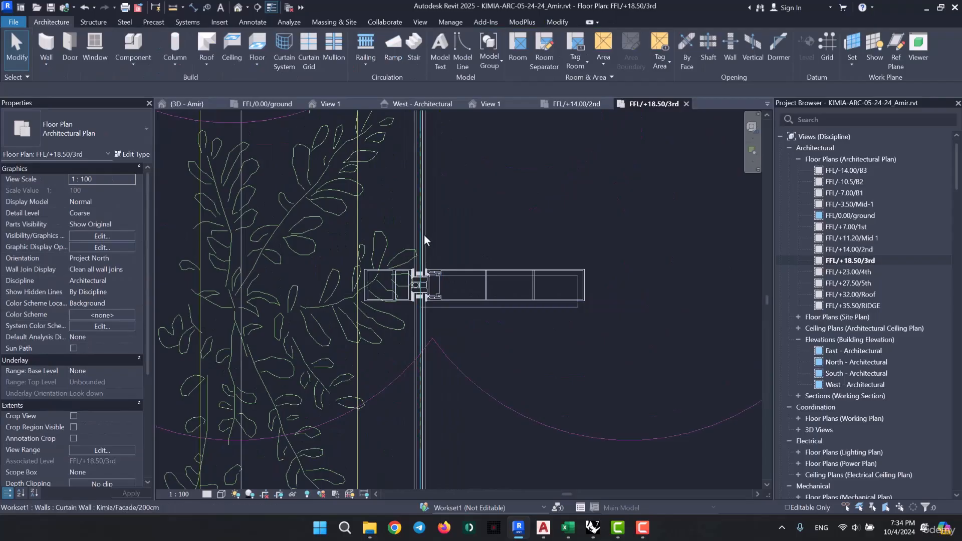
click(544, 270)
scroll(544, 270, up, 2)
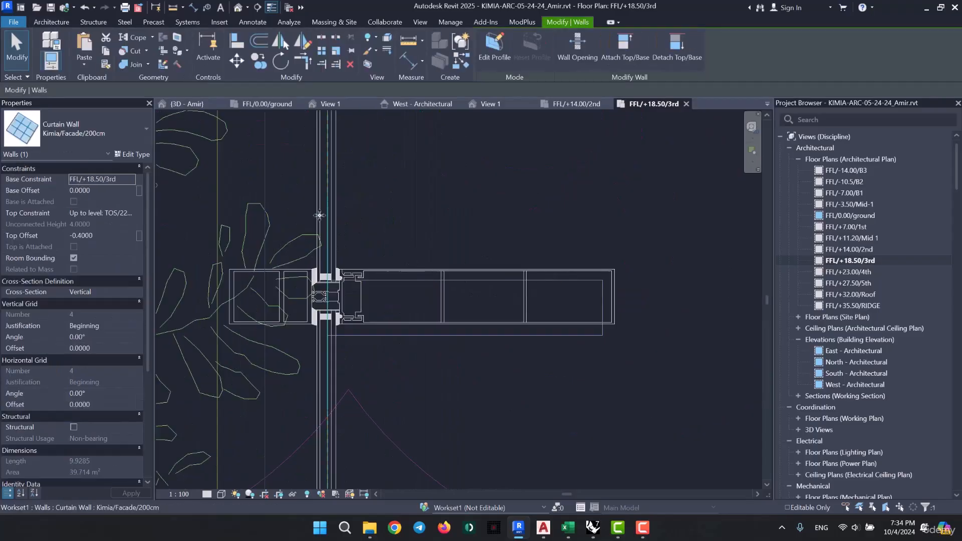
scroll(316, 215, up, 3)
scroll(305, 205, down, 2)
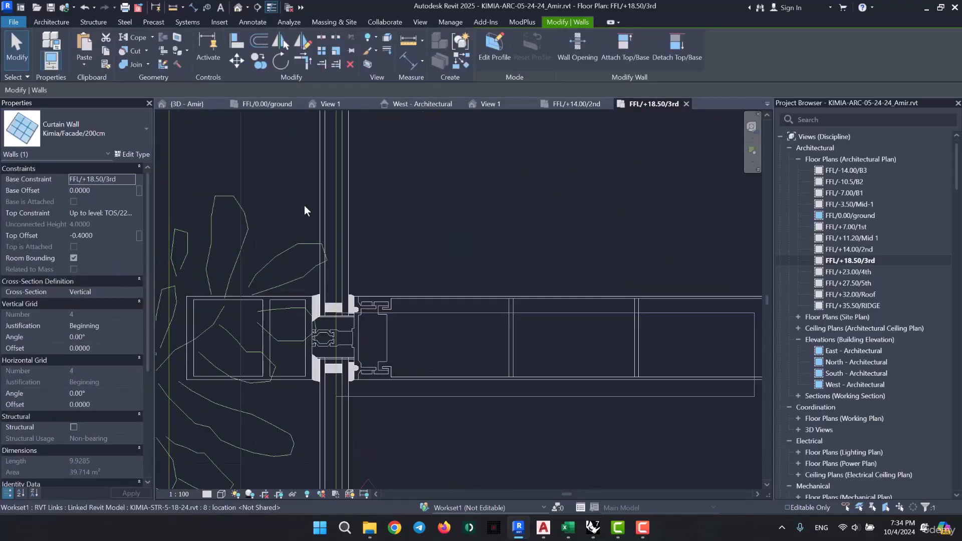
middle_drag(435, 244, 277, 230)
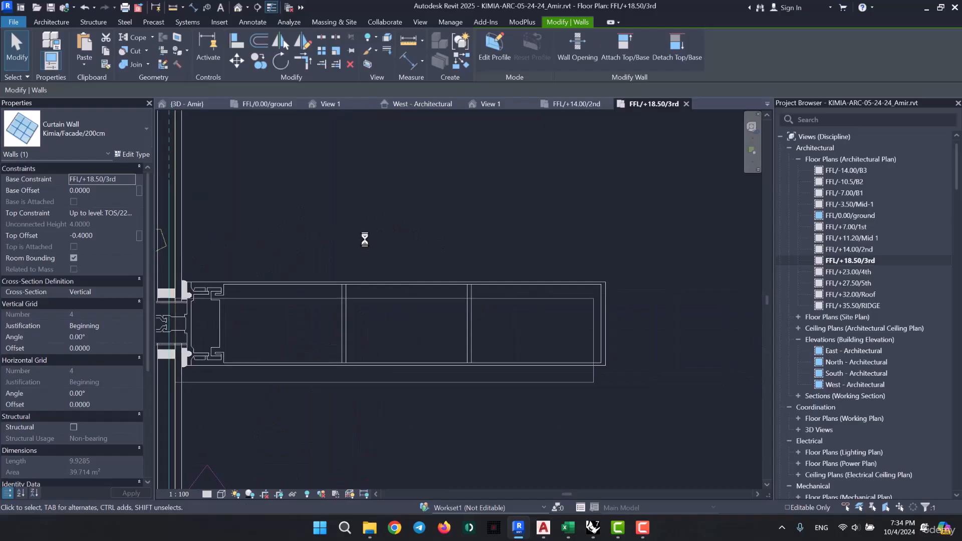
scroll(580, 337, up, 4)
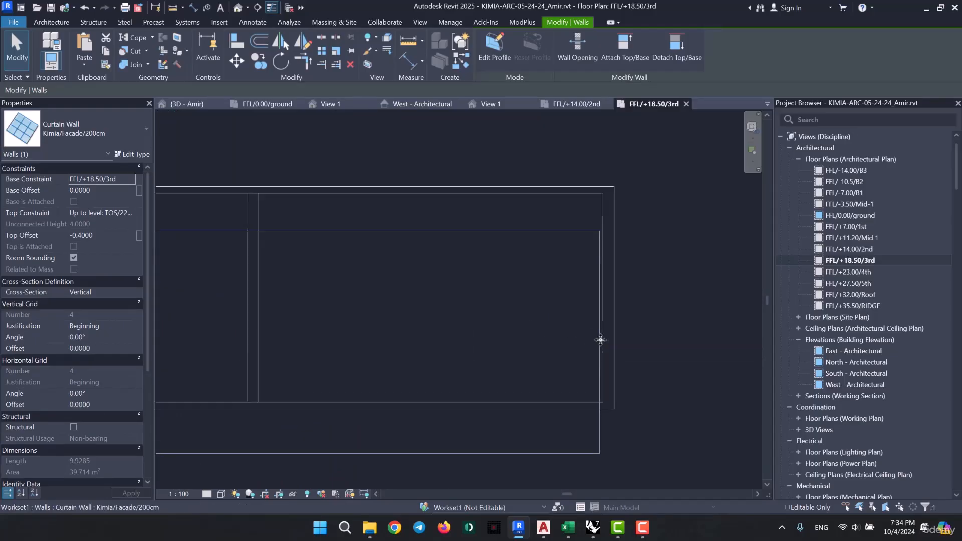
key(Left)
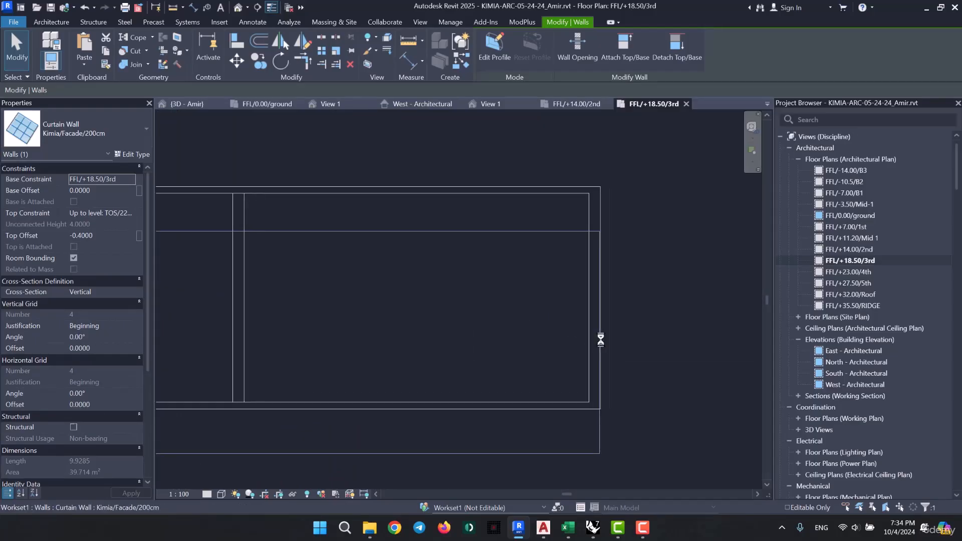
scroll(614, 375, up, 3)
scroll(502, 292, down, 4)
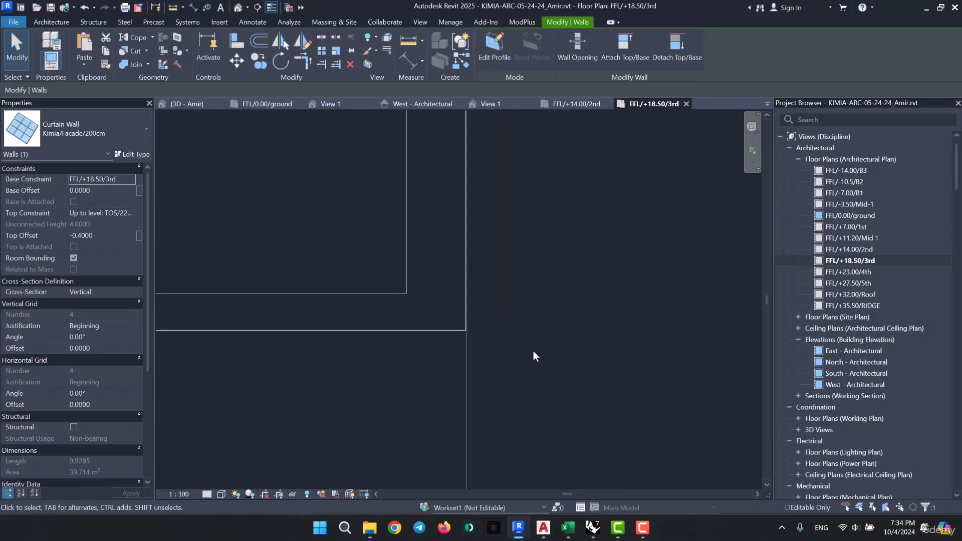
Try the End and Center vertical grid justifications on the second terrace's right curtain wall and return it to Beginning.
scroll(536, 326, down, 3)
scroll(530, 314, down, 3)
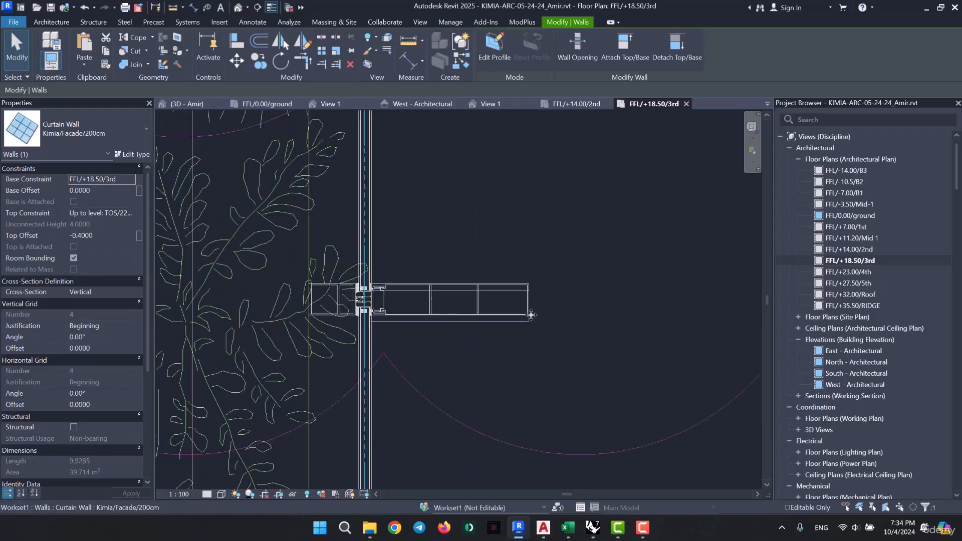
scroll(402, 270, down, 2)
scroll(403, 196, up, 6)
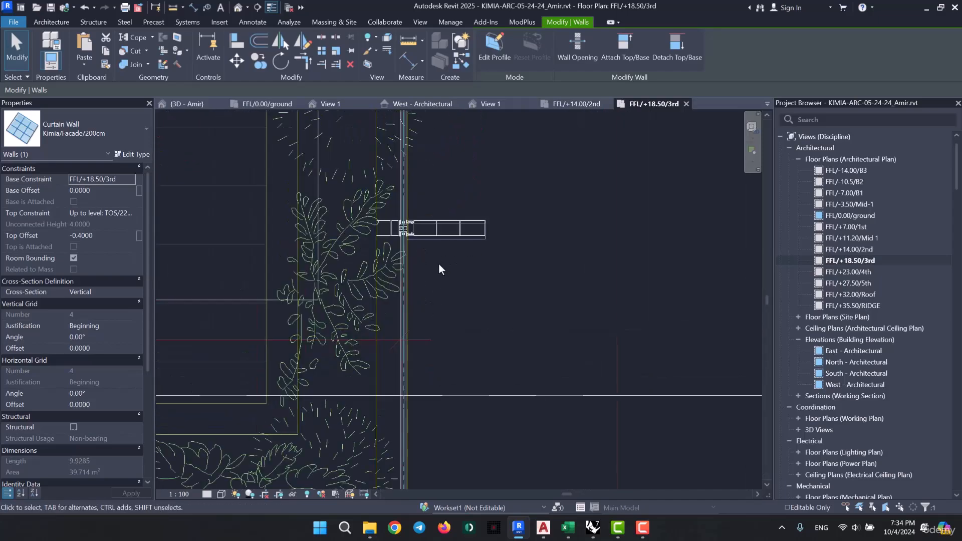
click(429, 276)
scroll(429, 277, down, 2)
click(416, 295)
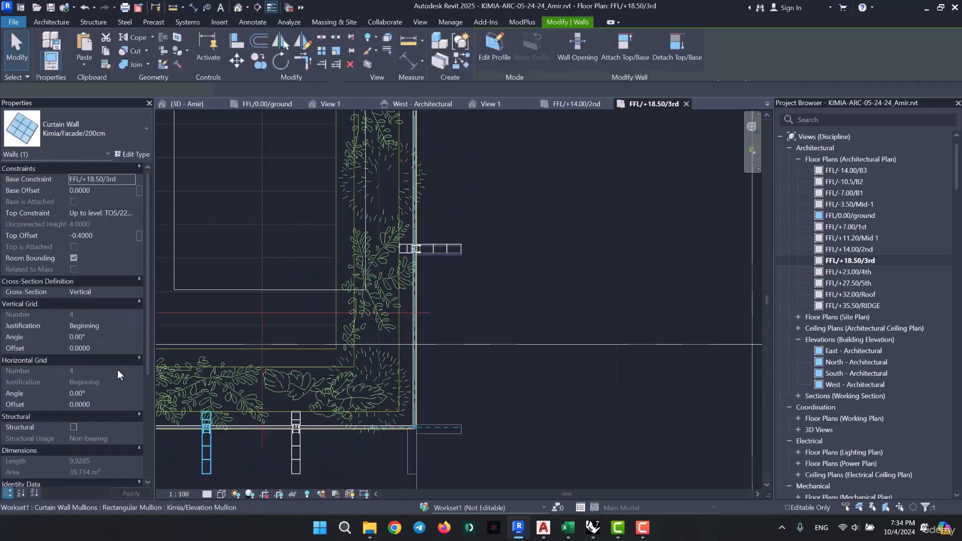
click(131, 327)
click(118, 345)
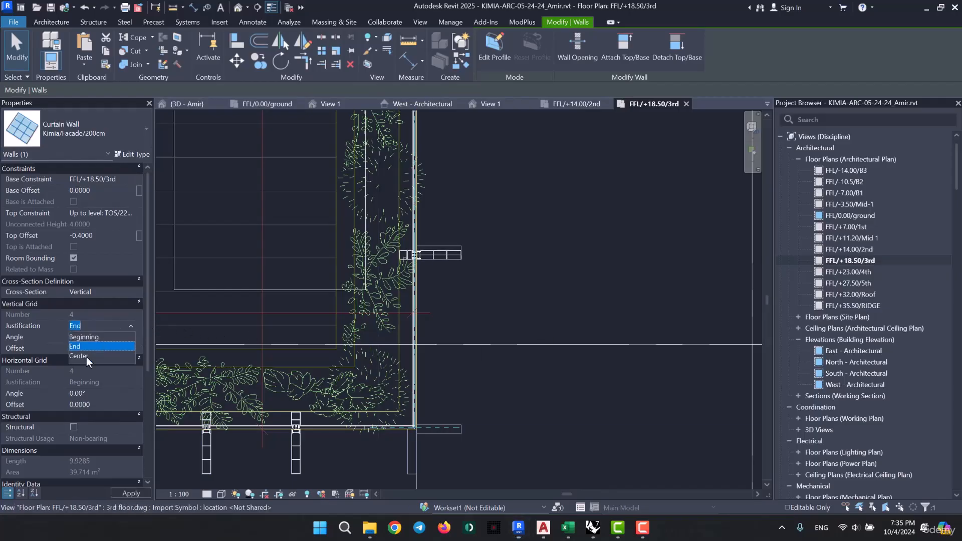
click(86, 356)
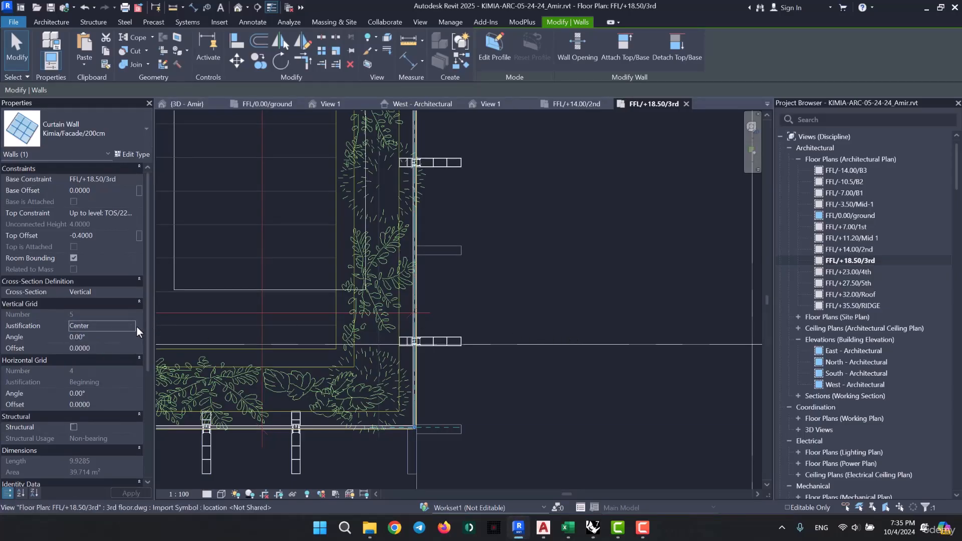
click(120, 327)
click(121, 337)
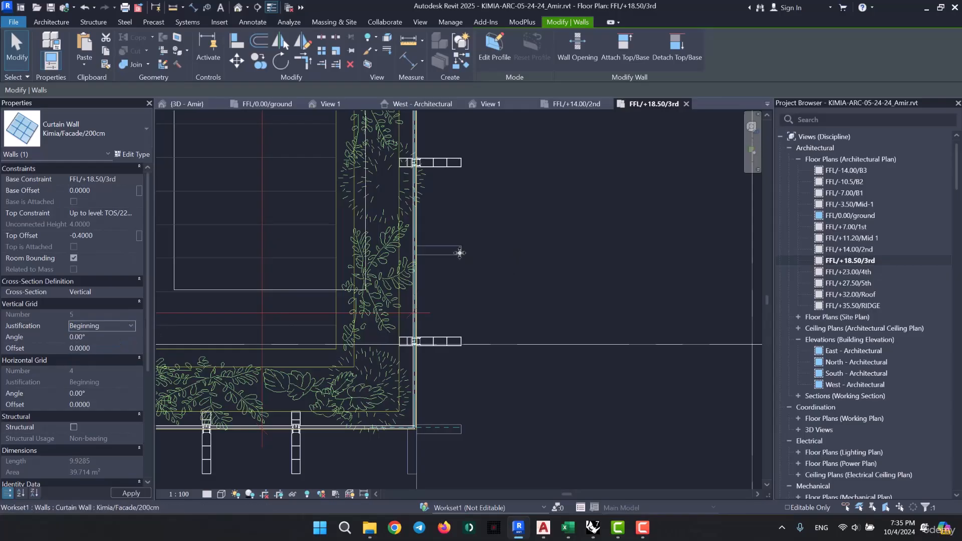
Measure the gap between the mullion's lower outer corner and the corner of its outline in the imported plan.
scroll(458, 253, up, 5)
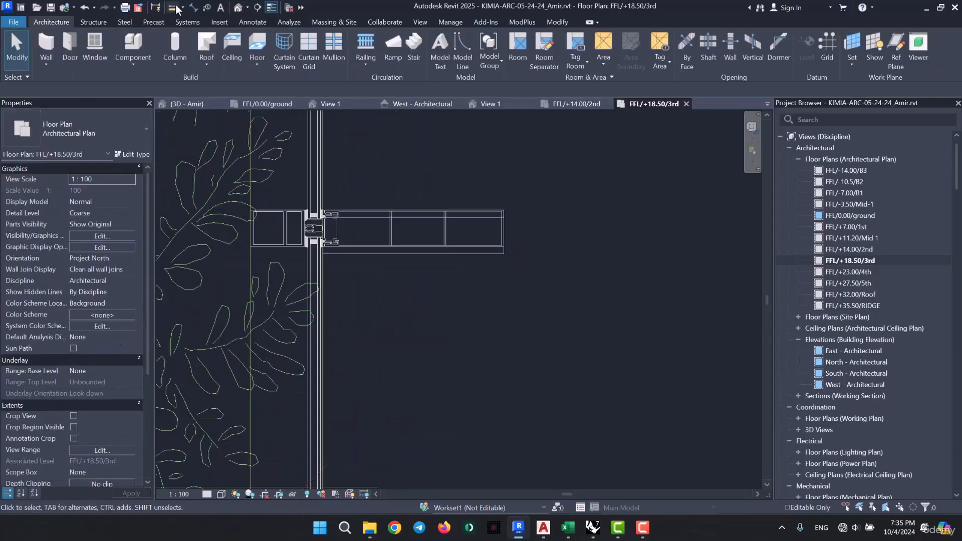
scroll(506, 248, up, 4)
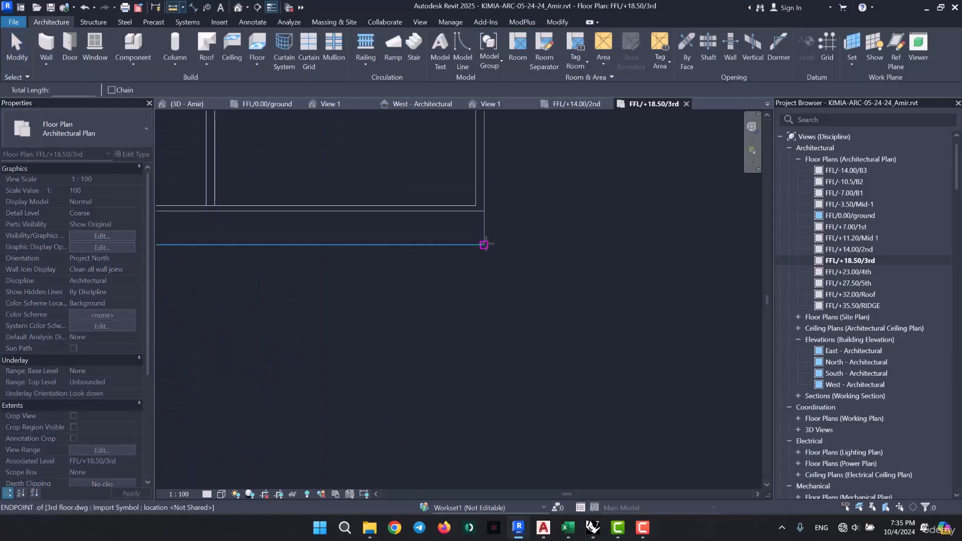
click(484, 245)
click(484, 211)
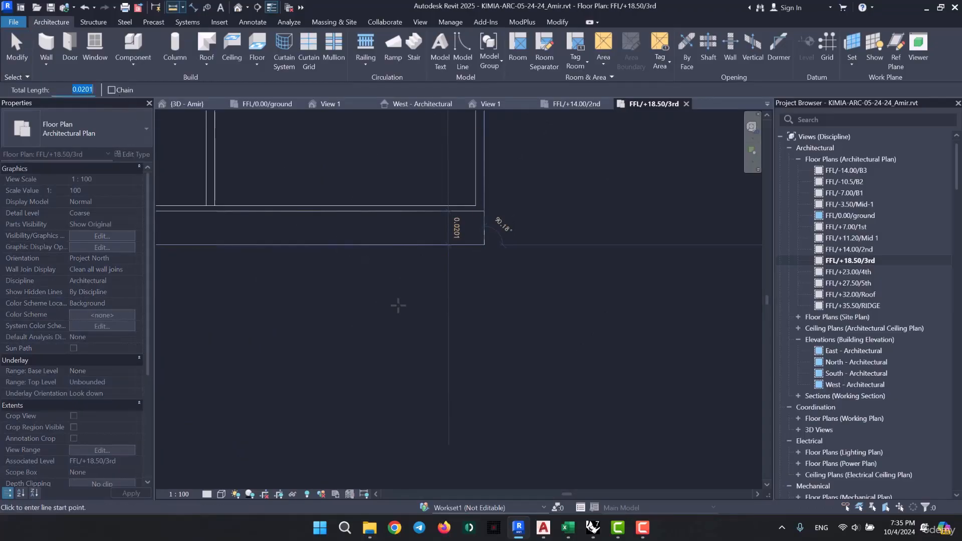
scroll(429, 328, down, 2)
click(17, 49)
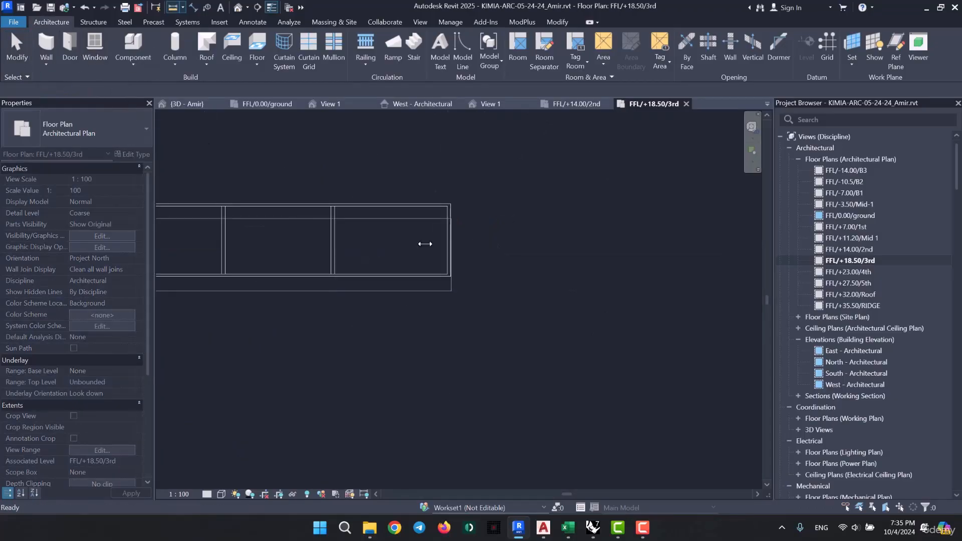
Set the vertical grid offset of the second terrace's right curtain wall to -0.0201 and check its mullions against the imported plan.
scroll(422, 243, down, 3)
scroll(473, 256, up, 4)
click(450, 243)
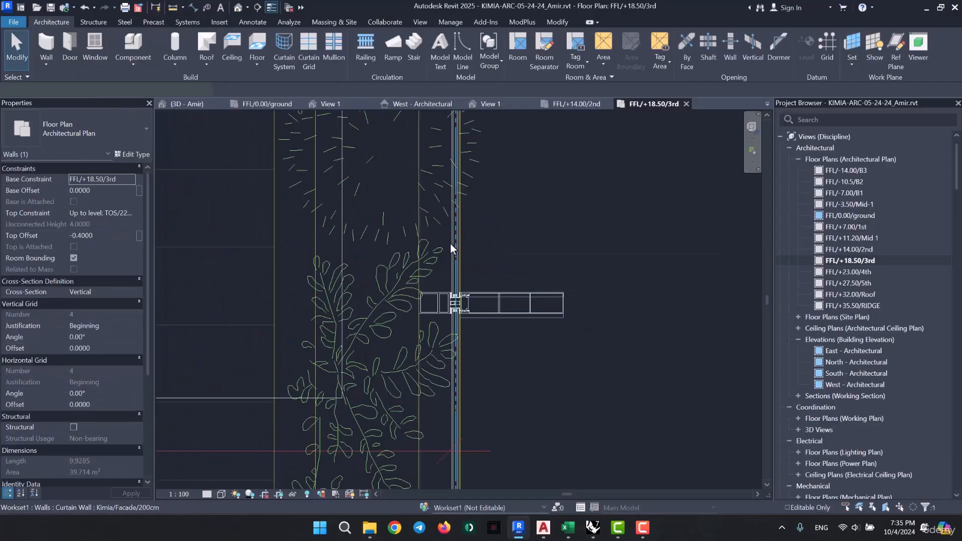
click(122, 347)
text(0.0201)
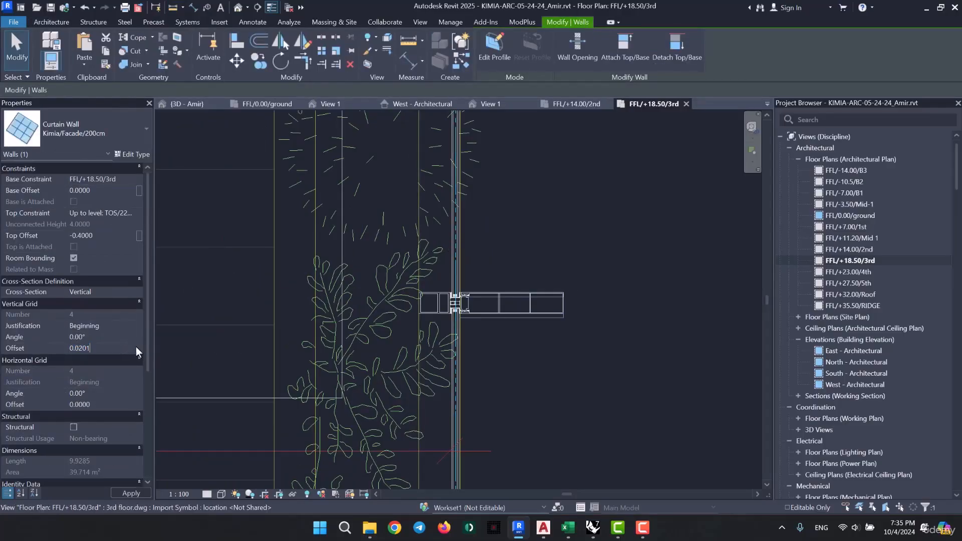
key(Return)
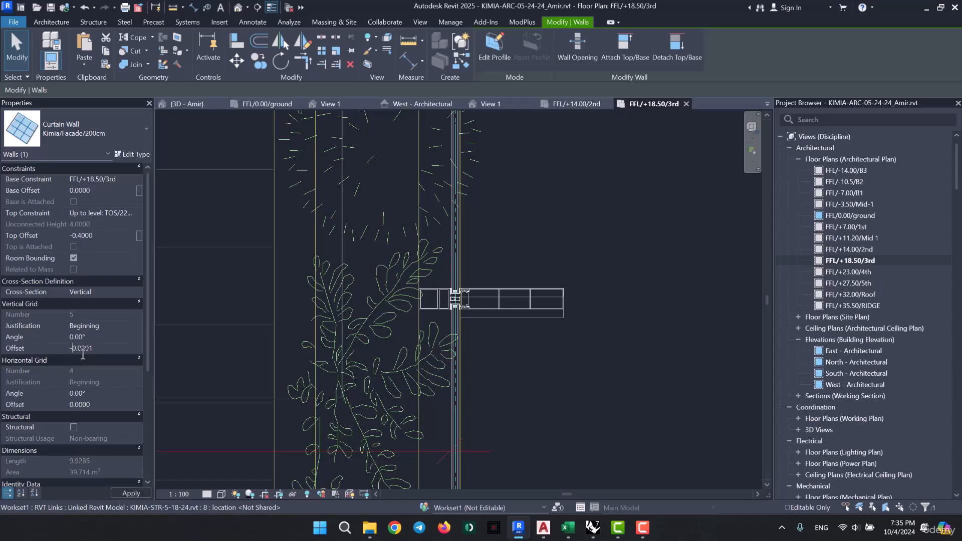
click(543, 392)
scroll(543, 392, down, 3)
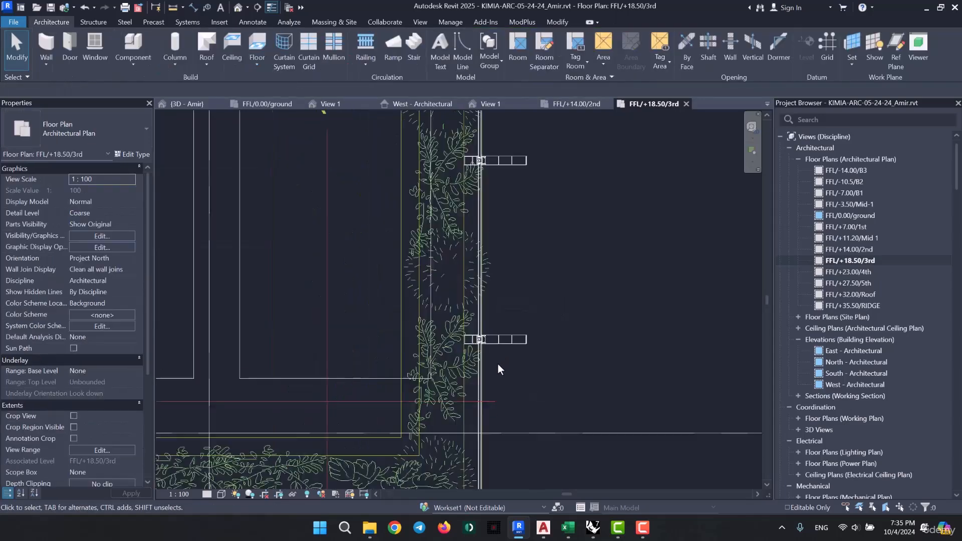
scroll(525, 296, up, 8)
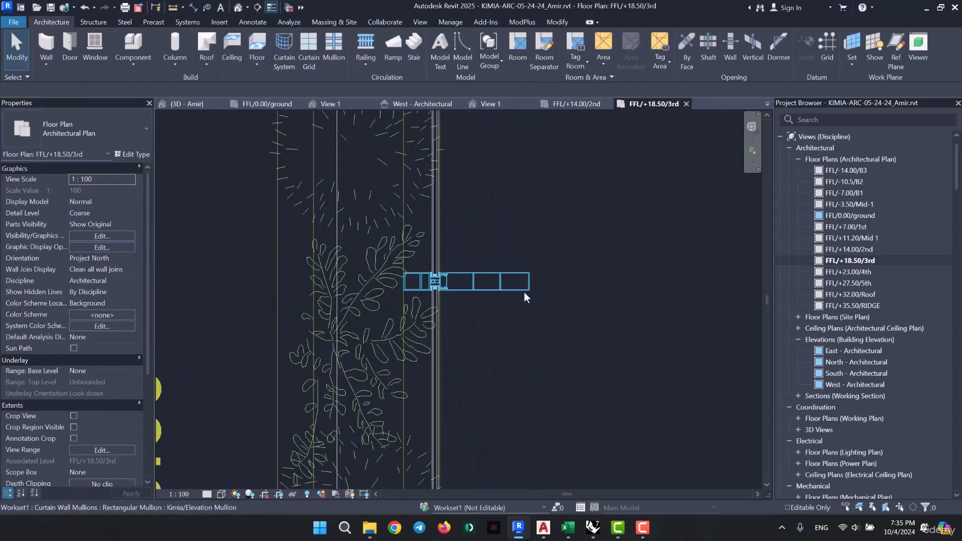
scroll(548, 299, down, 8)
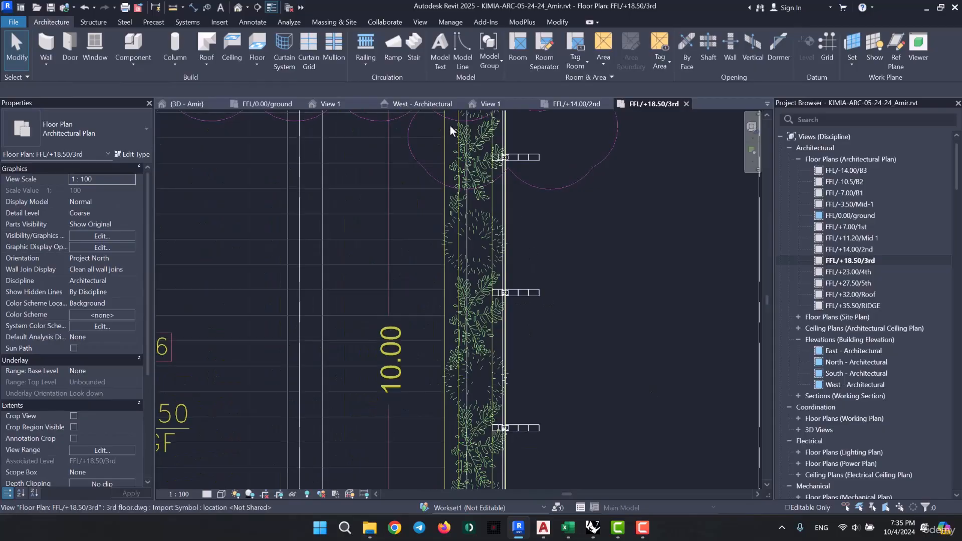
click(407, 105)
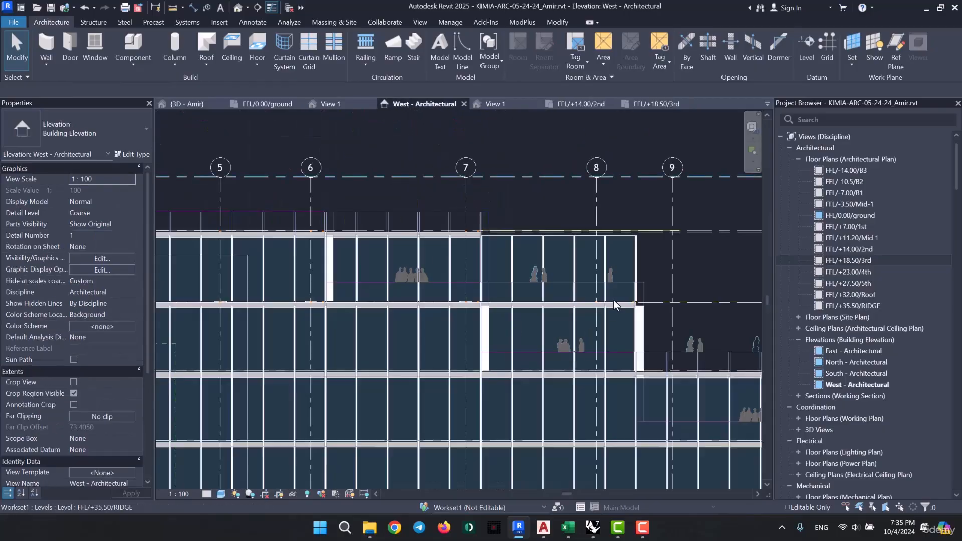
scroll(621, 257, up, 3)
click(624, 259)
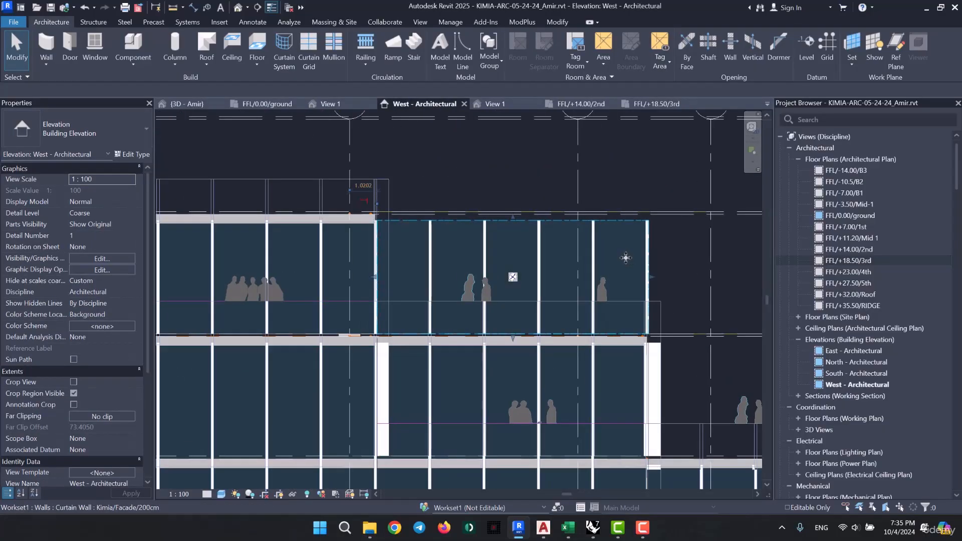
click(662, 105)
Pick the second terrace's left curtain wall in the third-floor plan and lower its top to the parapet line in the west elevation, 1.2 m high.
scroll(540, 234, down, 5)
middle_drag(343, 259, 487, 315)
scroll(476, 305, down, 5)
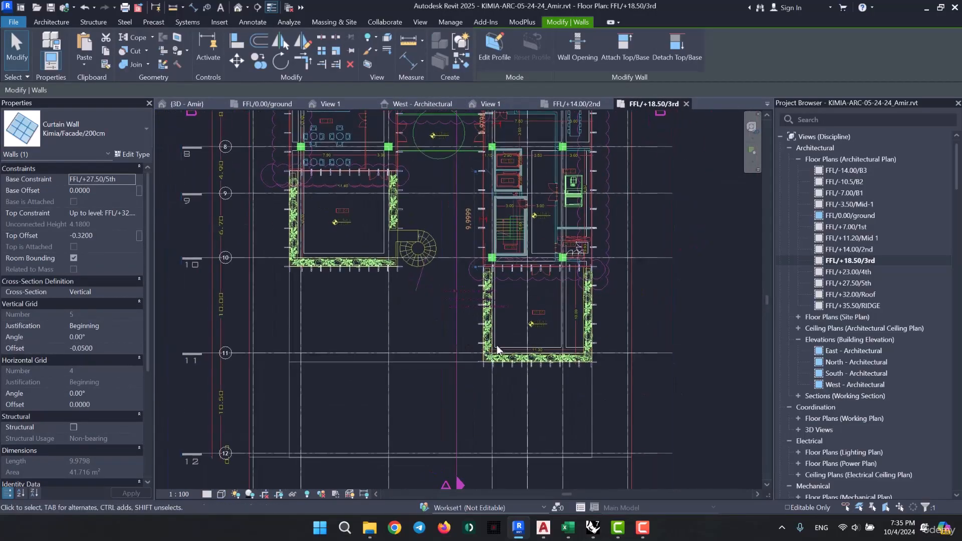
scroll(518, 352, up, 3)
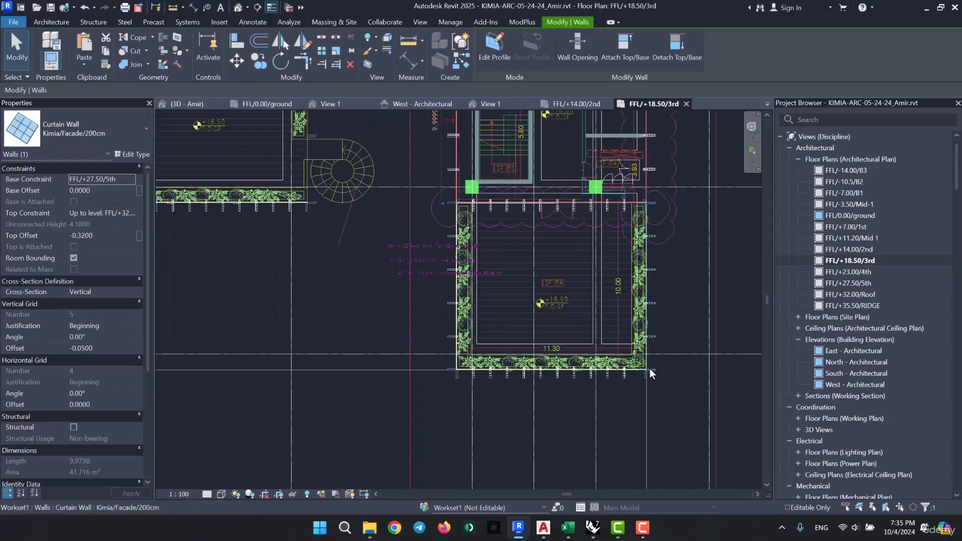
middle_drag(435, 251, 564, 367)
click(550, 368)
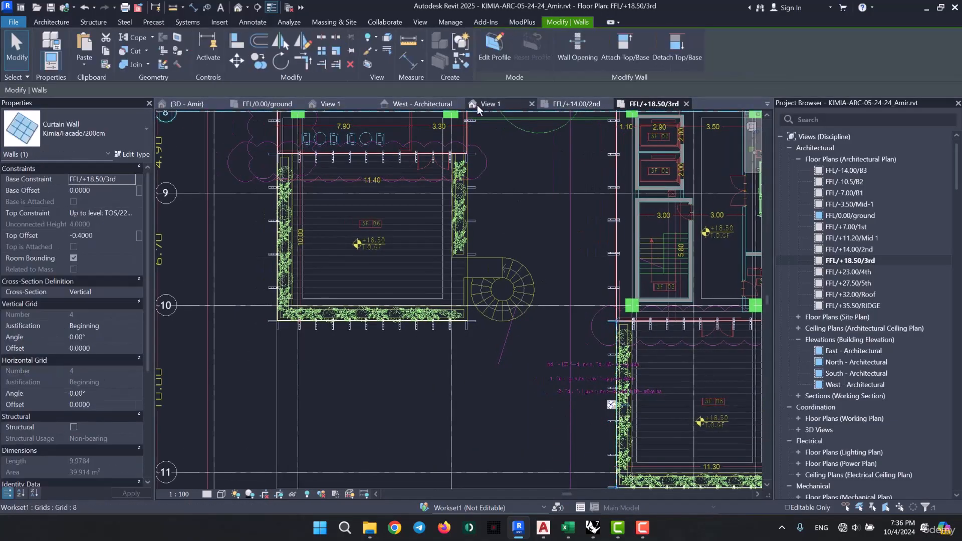
click(440, 104)
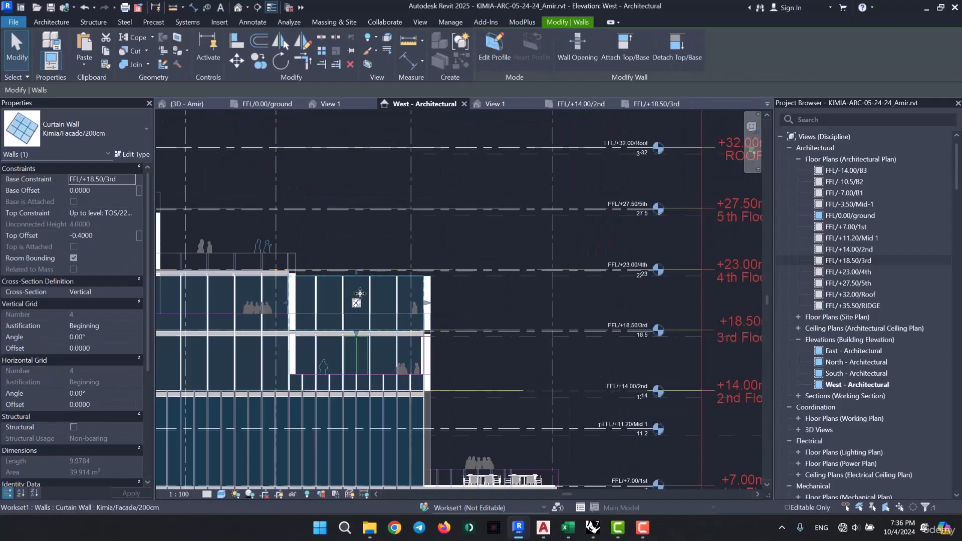
scroll(354, 304, up, 4)
drag(363, 240, 369, 325)
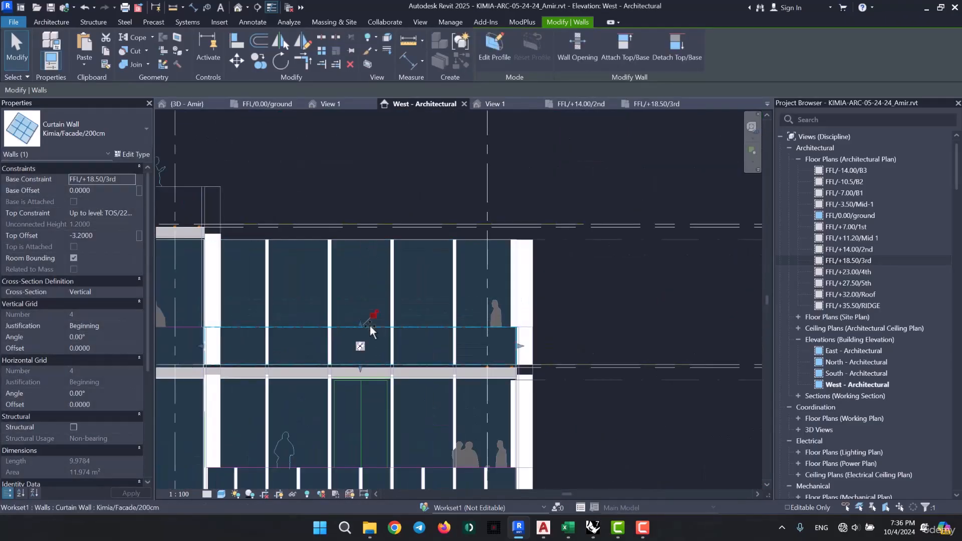
Pick the second terrace's right curtain wall in the third-floor plan and lower its top to the 1.2 m parapet line in the west elevation.
click(648, 105)
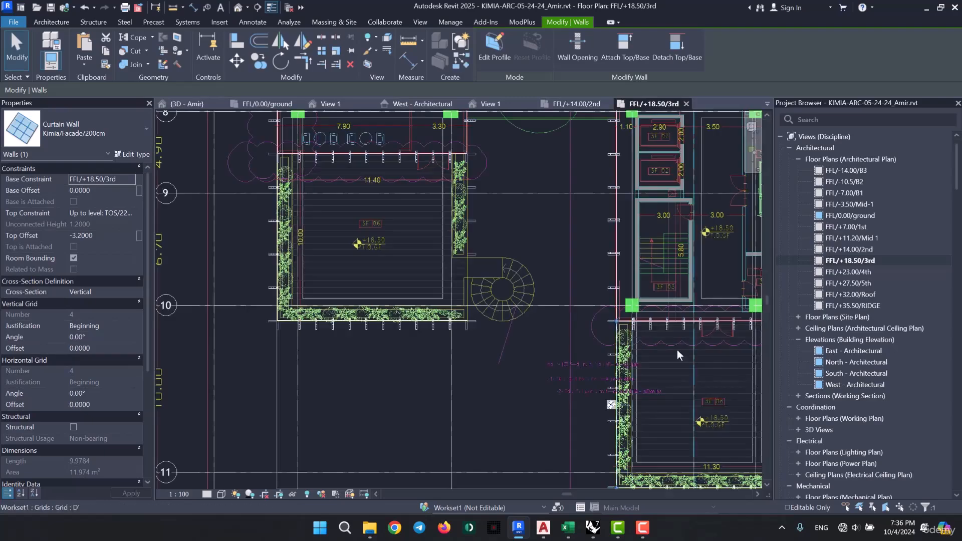
scroll(677, 349, up, 3)
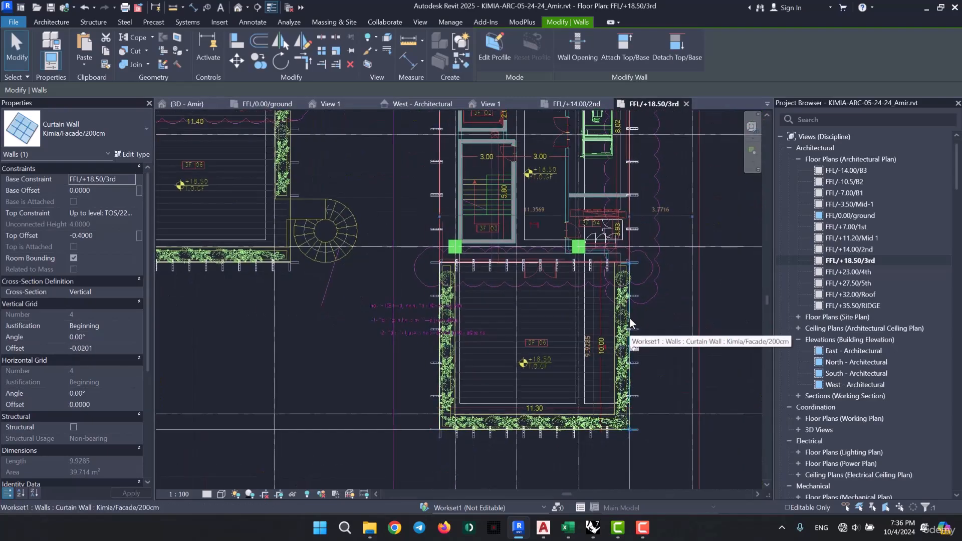
click(629, 317)
click(431, 103)
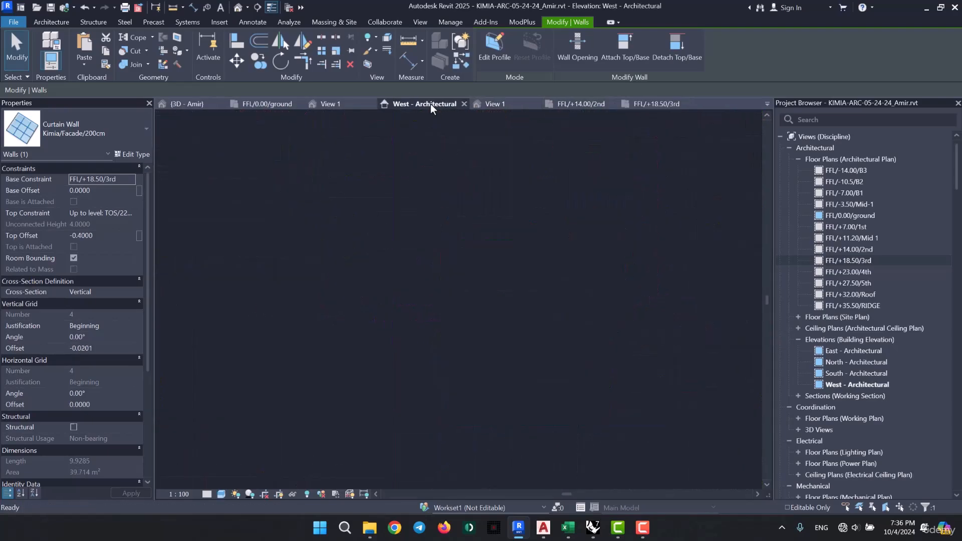
drag(359, 314, 359, 325)
middle_drag(341, 316, 505, 308)
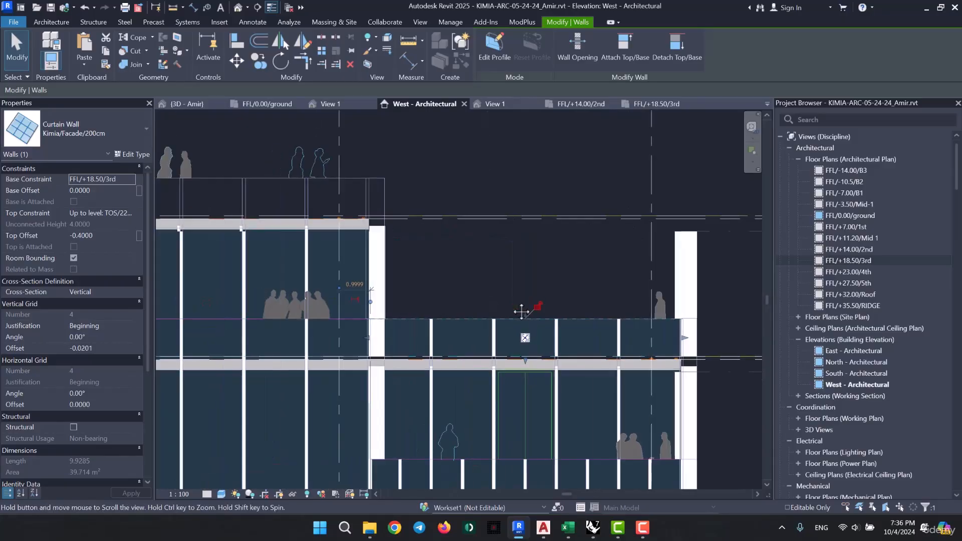
key(Escape)
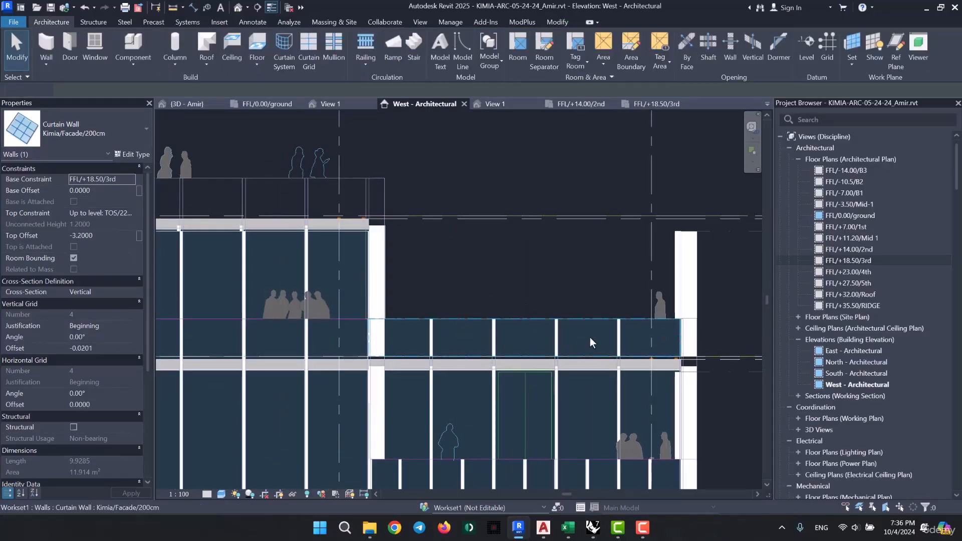
Pick the left curtain wall of the 3F 06 terrace in the third-floor plan and lower its top to the 1.2 m parapet line in the west elevation.
scroll(629, 333, up, 5)
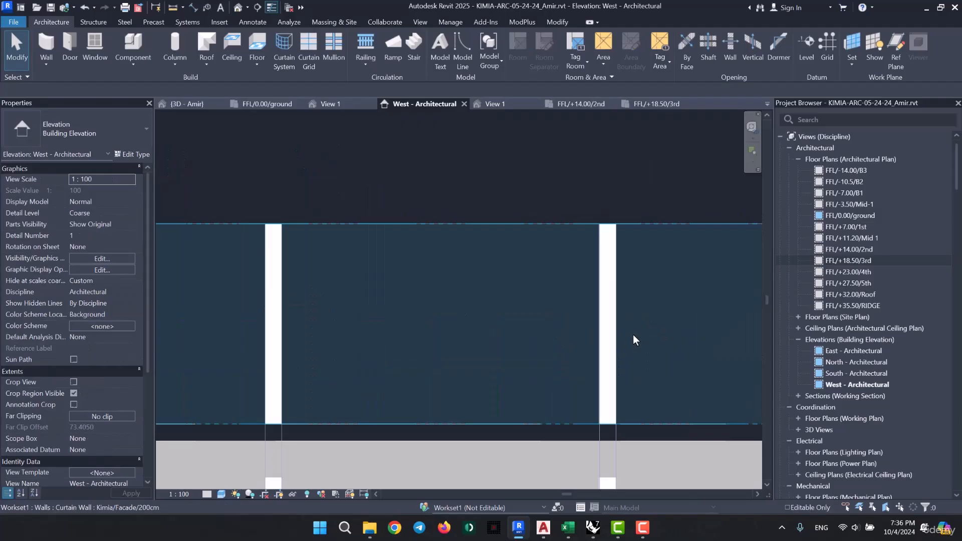
scroll(634, 333, down, 3)
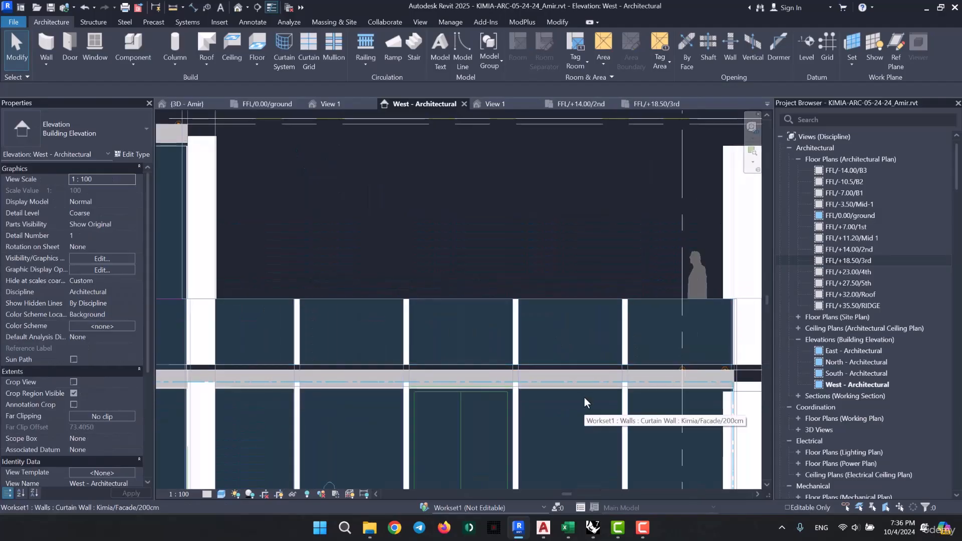
scroll(356, 257, down, 3)
middle_drag(567, 325, 649, 325)
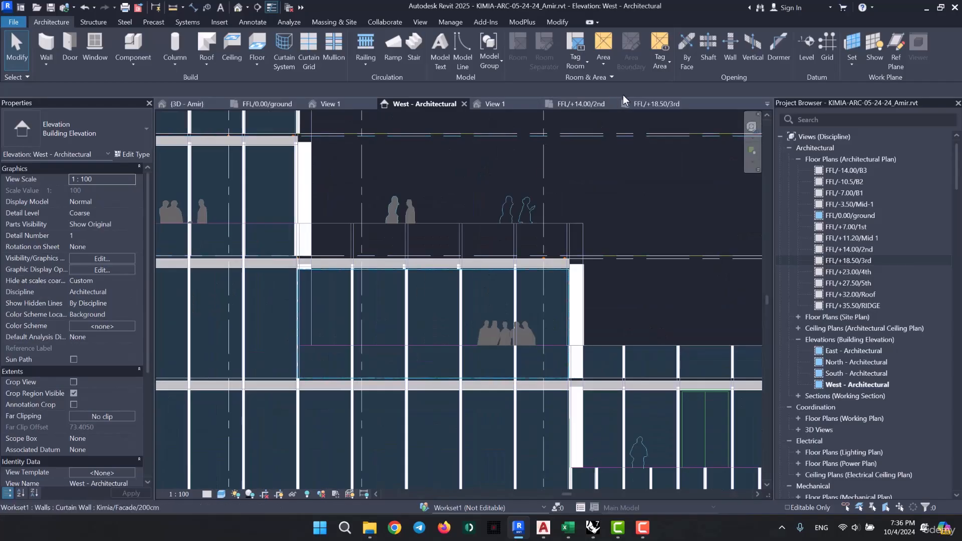
click(637, 101)
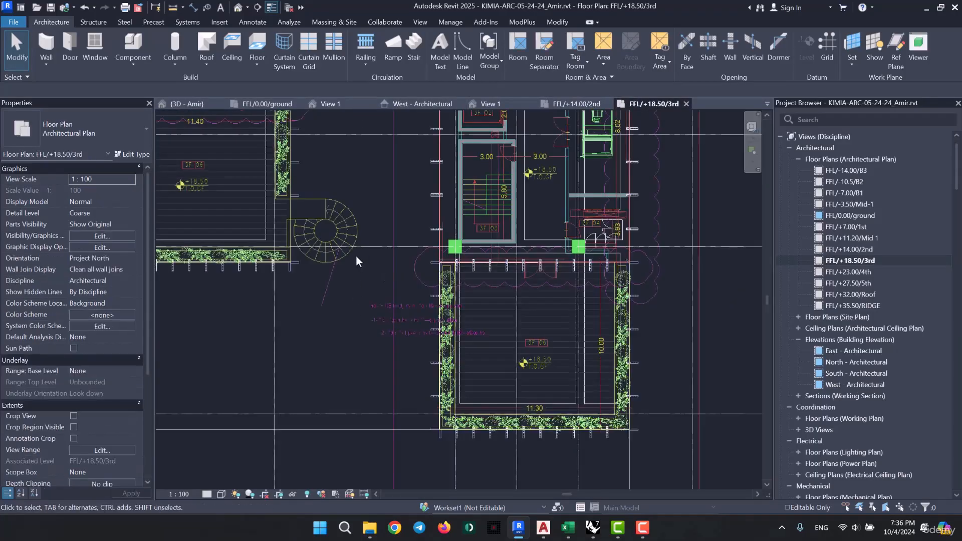
middle_drag(367, 266, 656, 405)
click(389, 321)
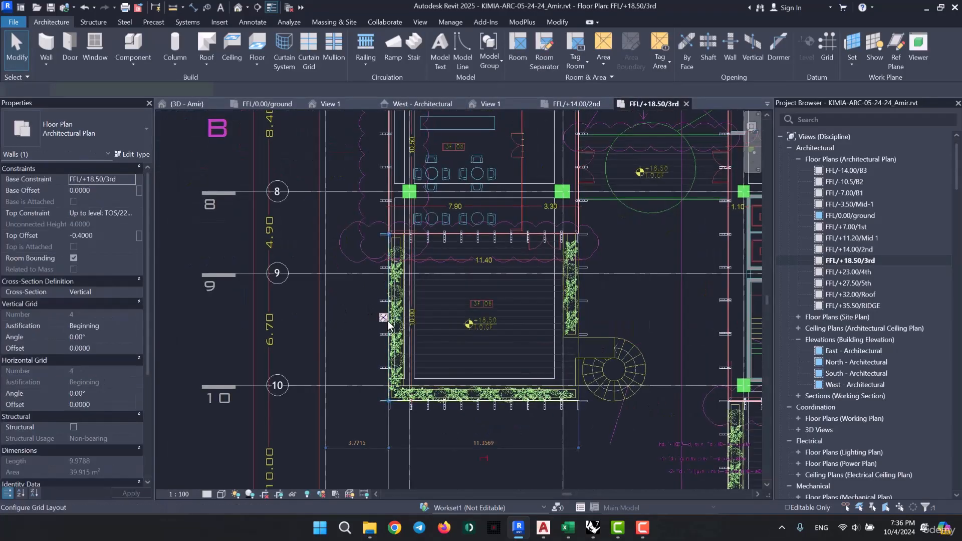
click(429, 103)
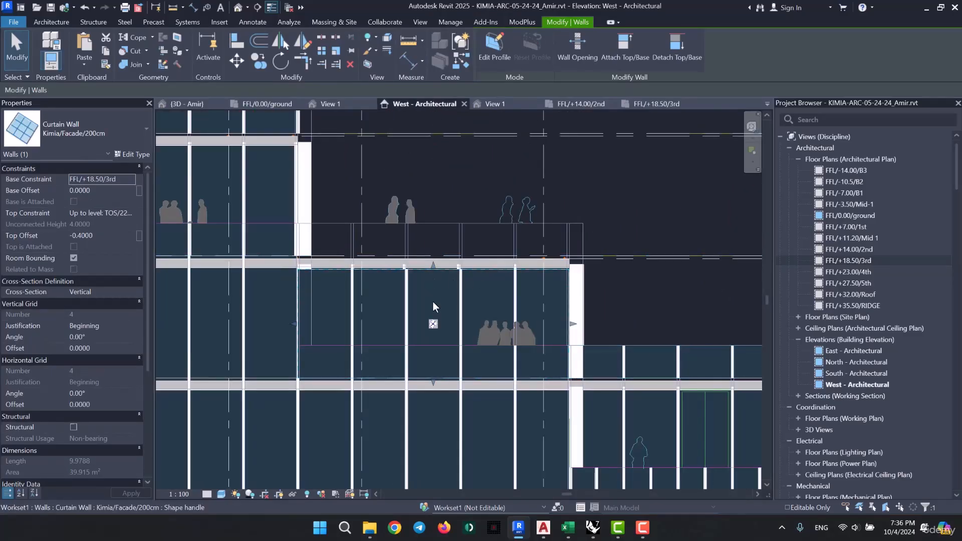
drag(432, 264, 440, 344)
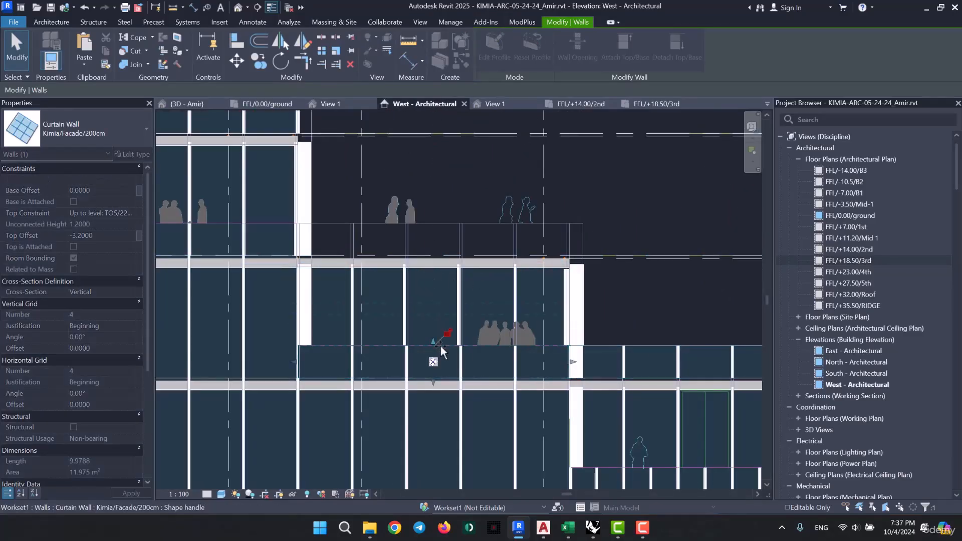
key(Escape)
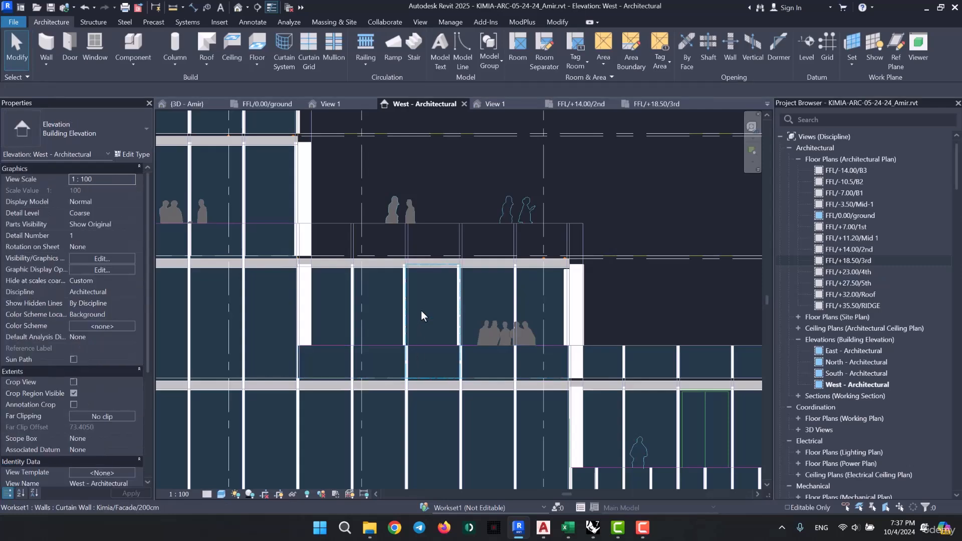
Select the full-height curtain walls behind the terrace parapet in the west elevation, temporarily isolate them with the 3F 06 terrace's left wall in plan, and reset the isolation.
click(641, 105)
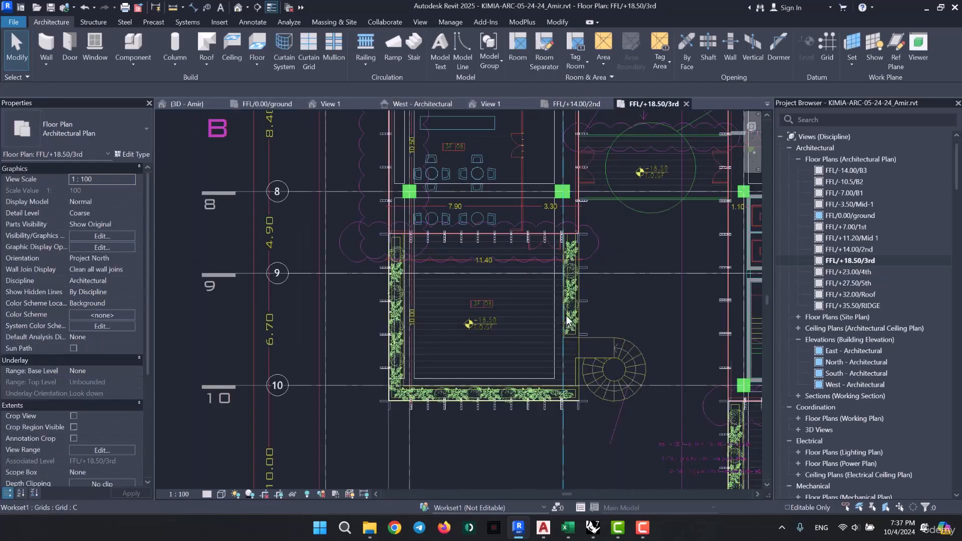
scroll(568, 321, up, 4)
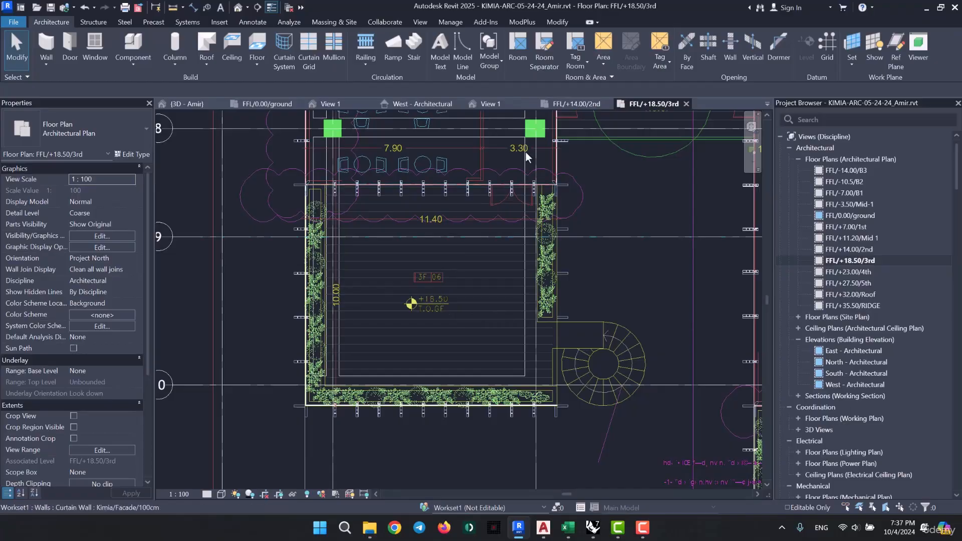
click(432, 104)
click(429, 289)
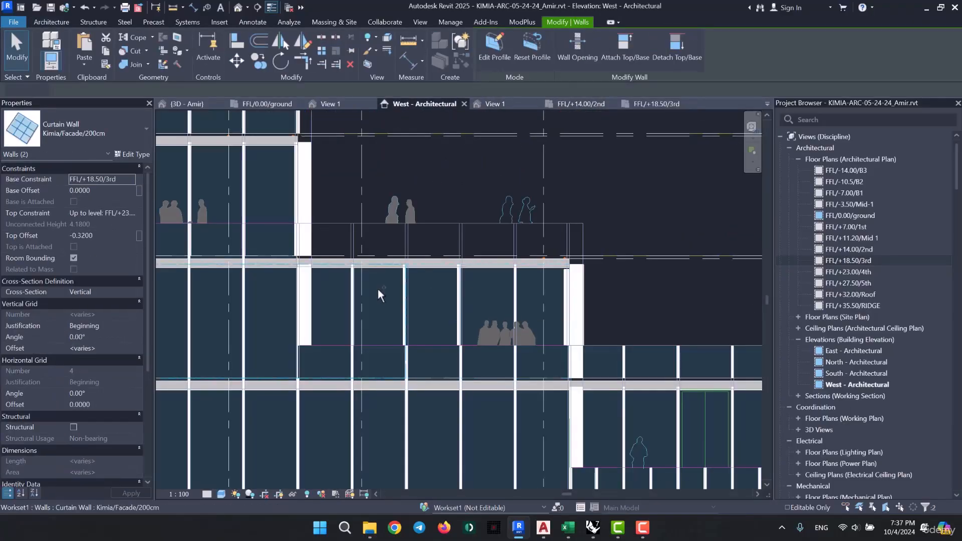
ctrl+click(378, 289)
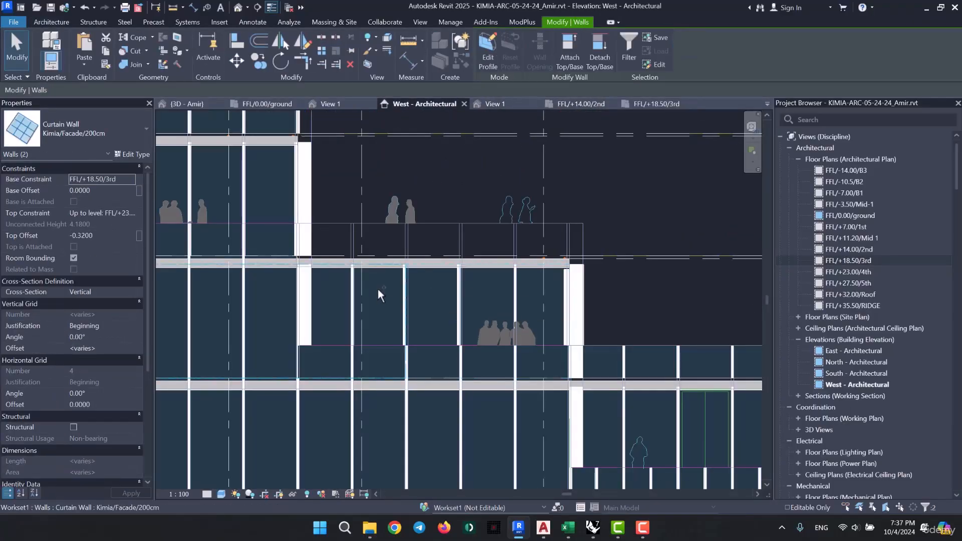
click(661, 103)
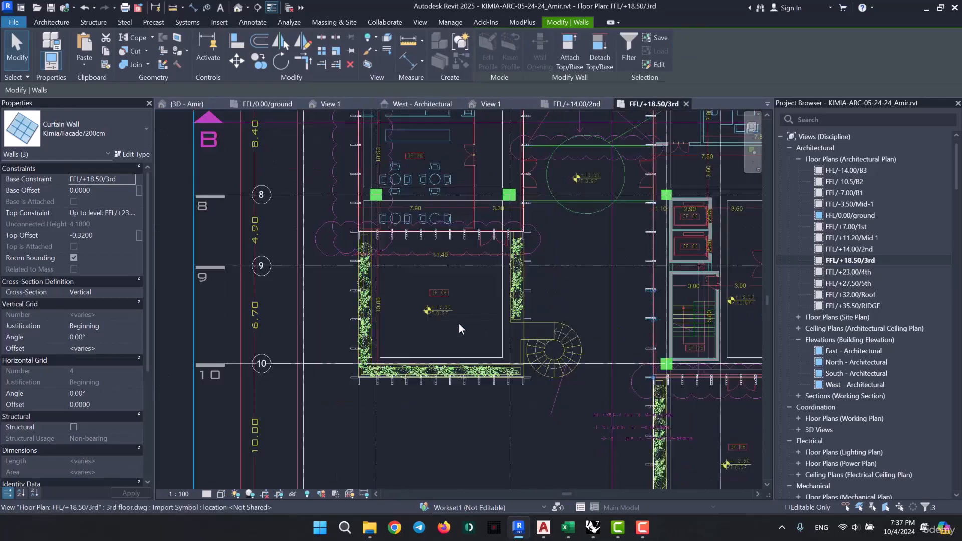
scroll(353, 331, up, 5)
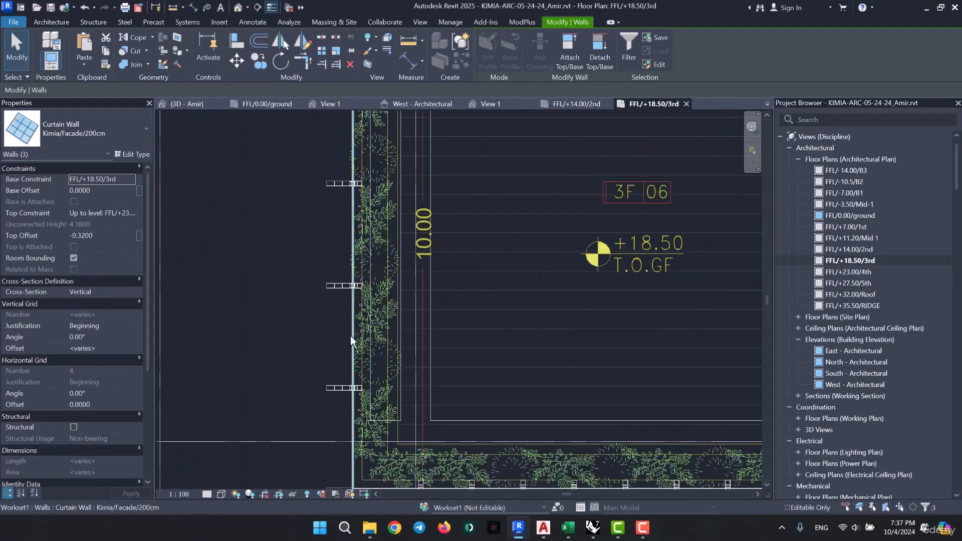
ctrl+click(351, 335)
key(h)
key(i)
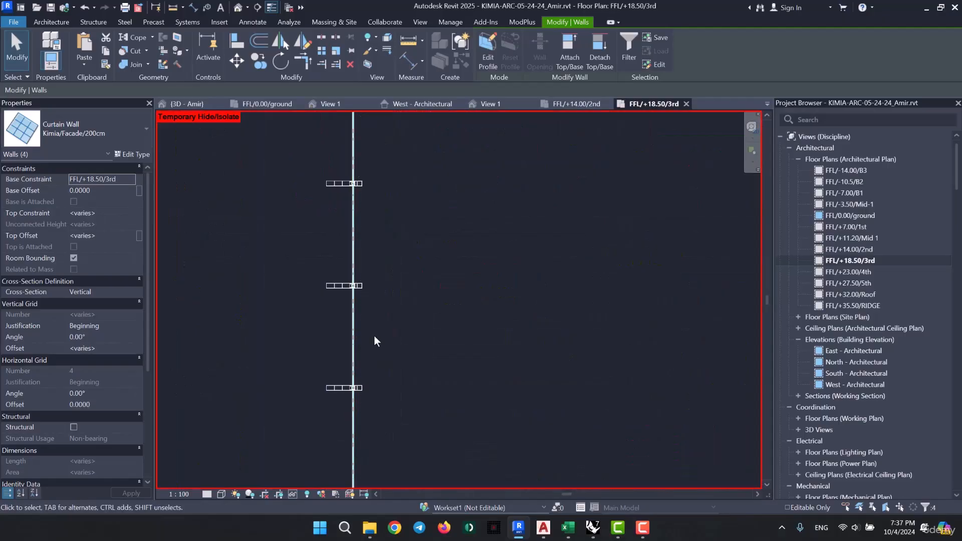
scroll(375, 323, down, 5)
key(Escape)
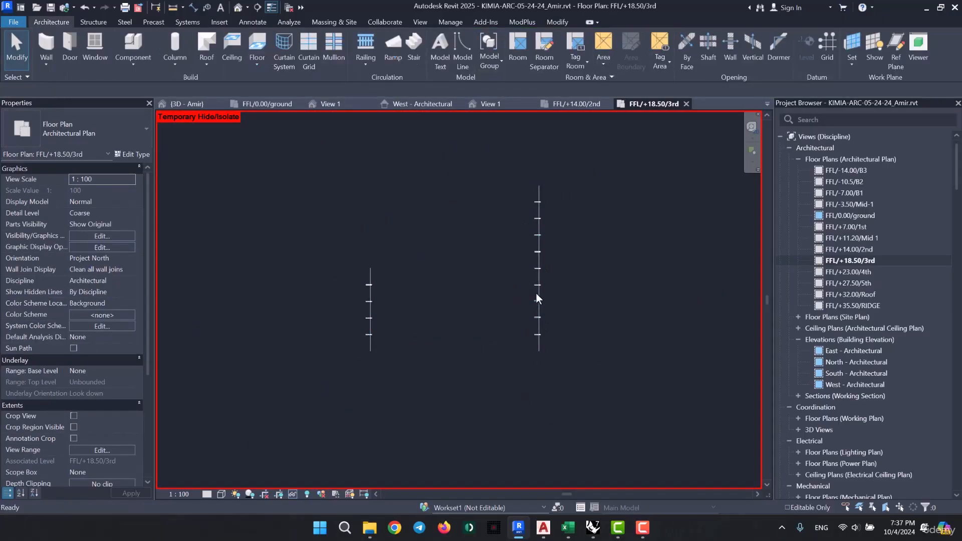
key(h)
key(r)
Examine how the curtain wall mullions beside the stair and elevator core line up with their outlines in the imported third-floor plan.
scroll(541, 300, up, 10)
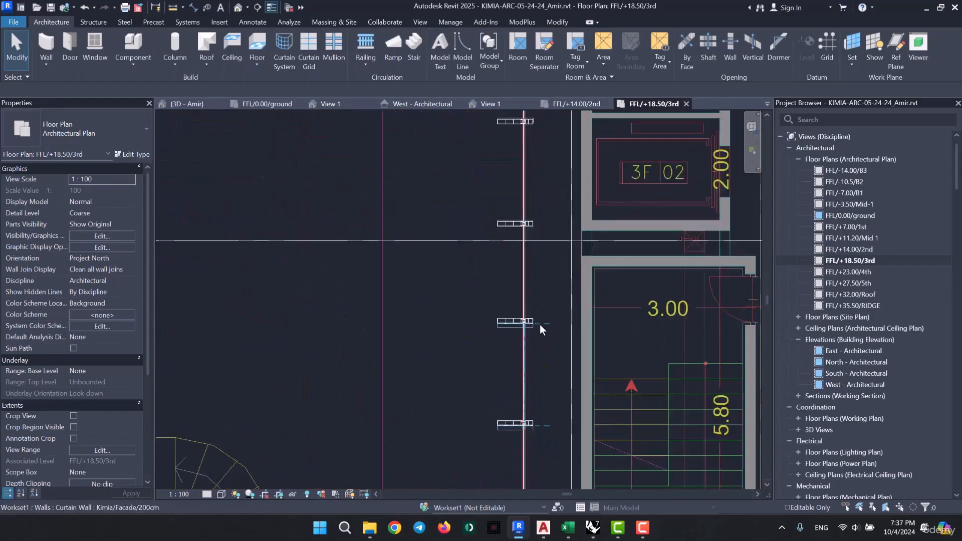
middle_drag(517, 388, 507, 264)
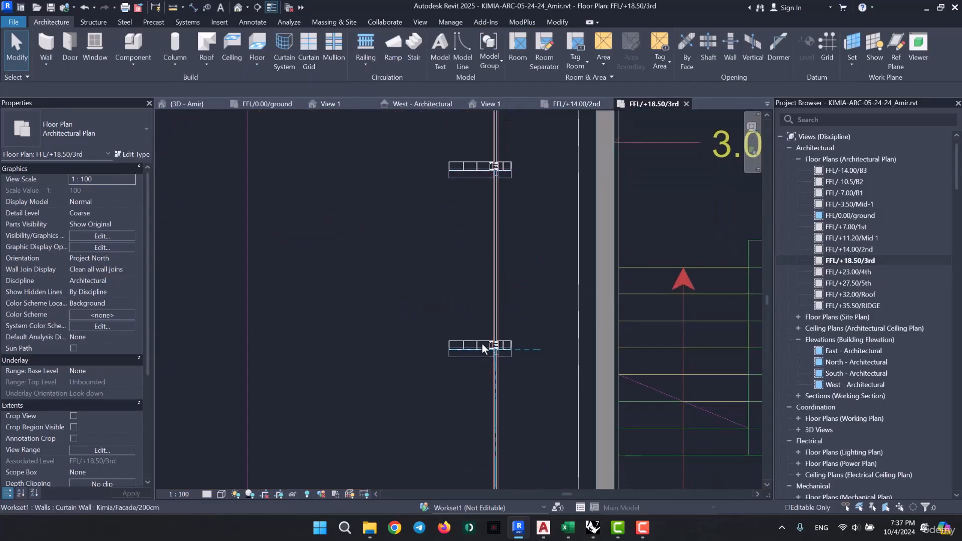
middle_drag(524, 338, 547, 211)
scroll(530, 240, down, 2)
scroll(520, 256, down, 2)
middle_drag(528, 282, 543, 376)
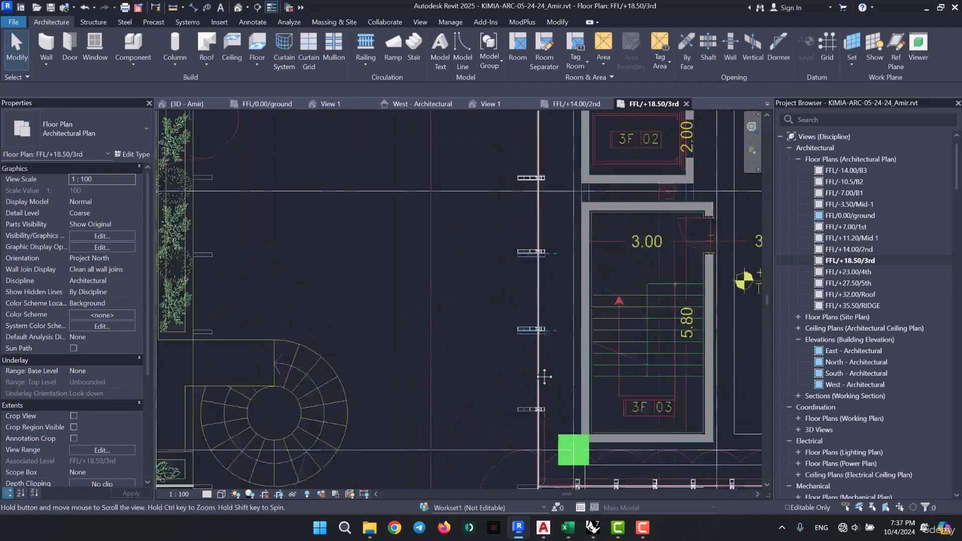
middle_drag(542, 307, 540, 350)
middle_drag(546, 259, 531, 378)
scroll(524, 255, up, 8)
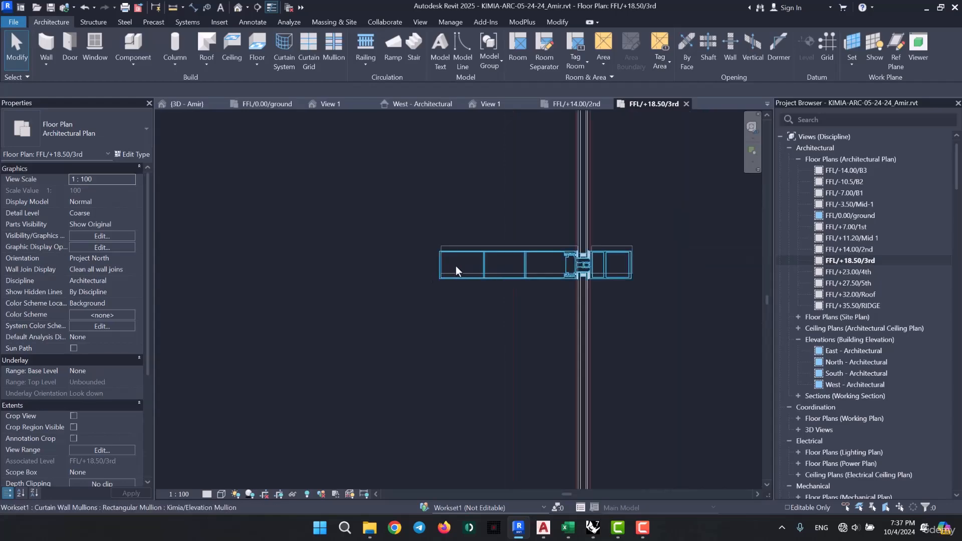
scroll(490, 245, down, 8)
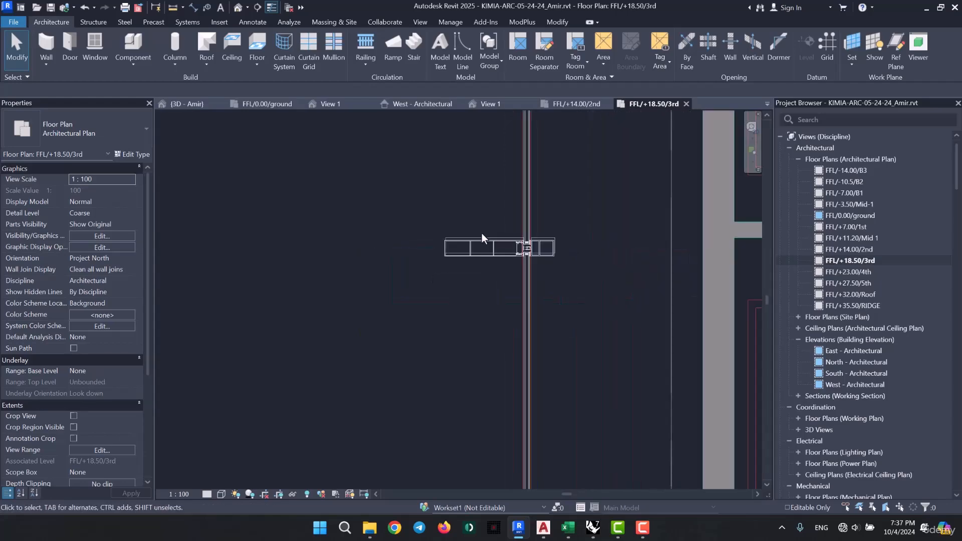
middle_drag(507, 324, 519, 191)
middle_drag(503, 411, 526, 184)
scroll(530, 234, up, 6)
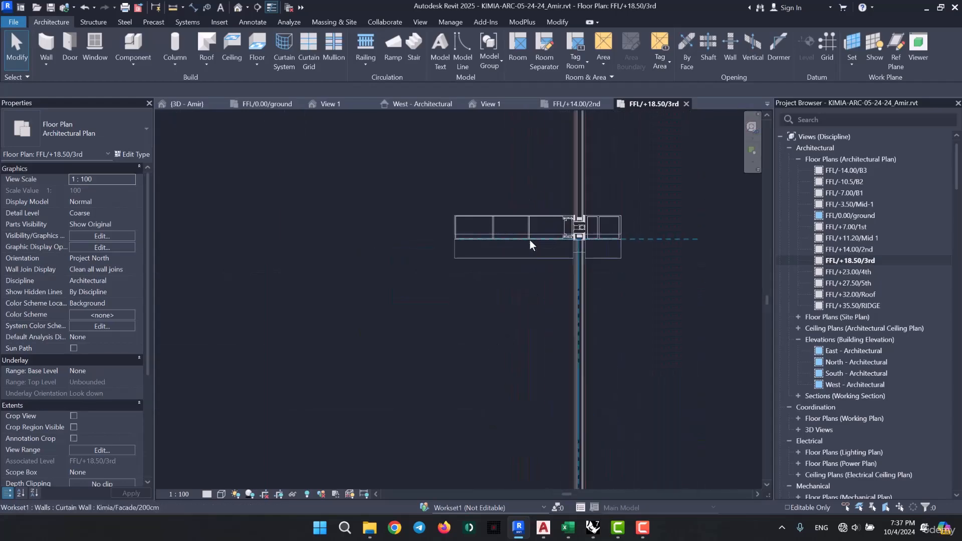
scroll(529, 257, down, 8)
scroll(525, 290, down, 5)
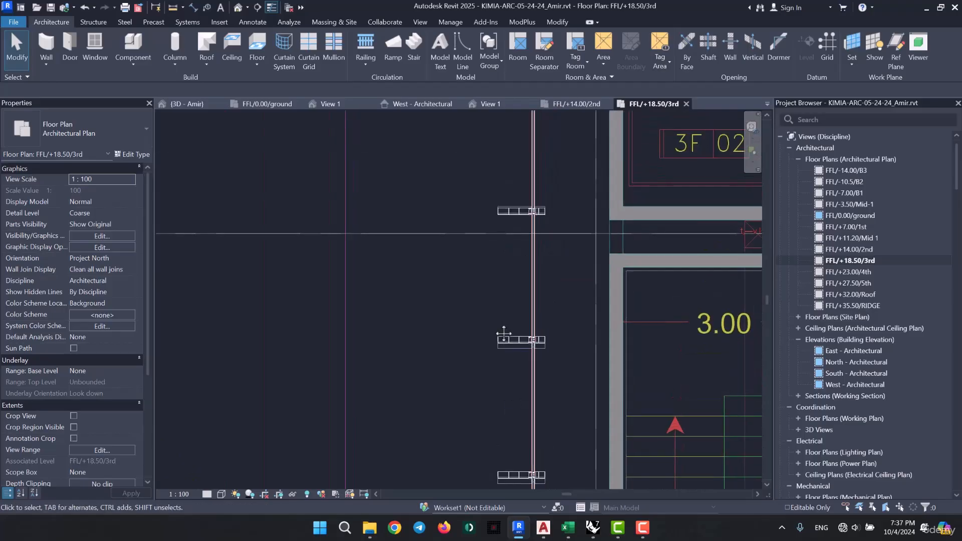
Examine the mullions along the west curtain wall from the bridge doors down to the second terrace's corner against the imported plan.
middle_drag(515, 241, 467, 300)
middle_drag(467, 260, 468, 374)
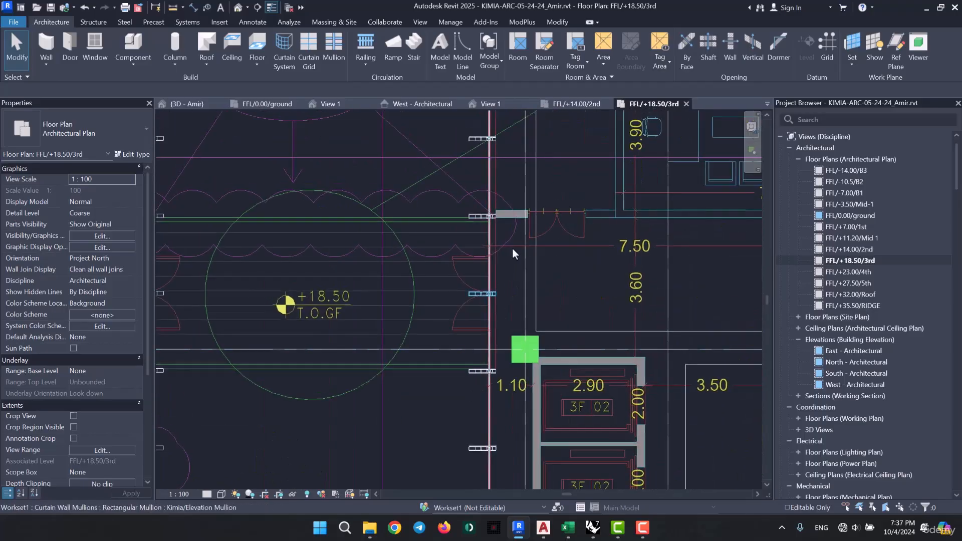
middle_drag(534, 248, 536, 421)
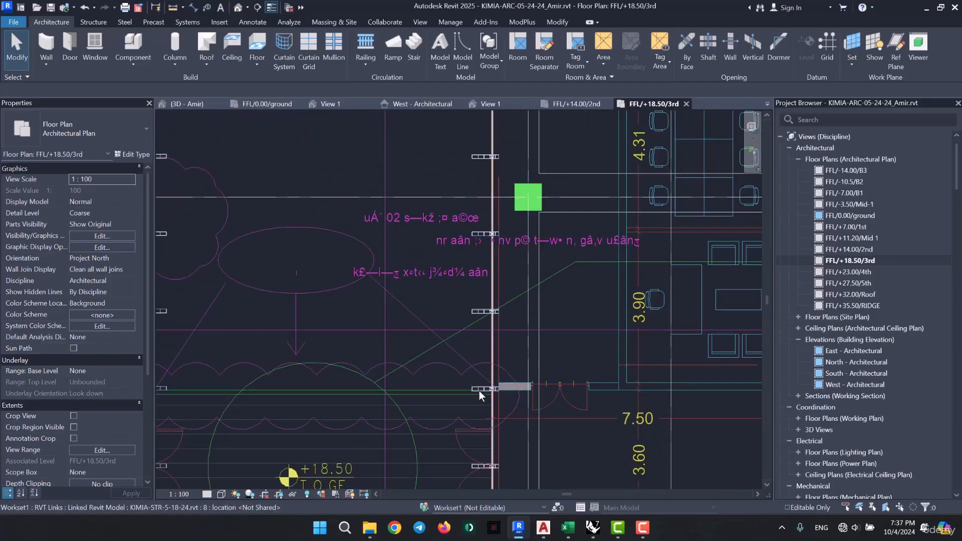
scroll(474, 217, down, 4)
middle_drag(511, 332, 565, 212)
middle_drag(551, 333, 572, 205)
scroll(535, 350, up, 6)
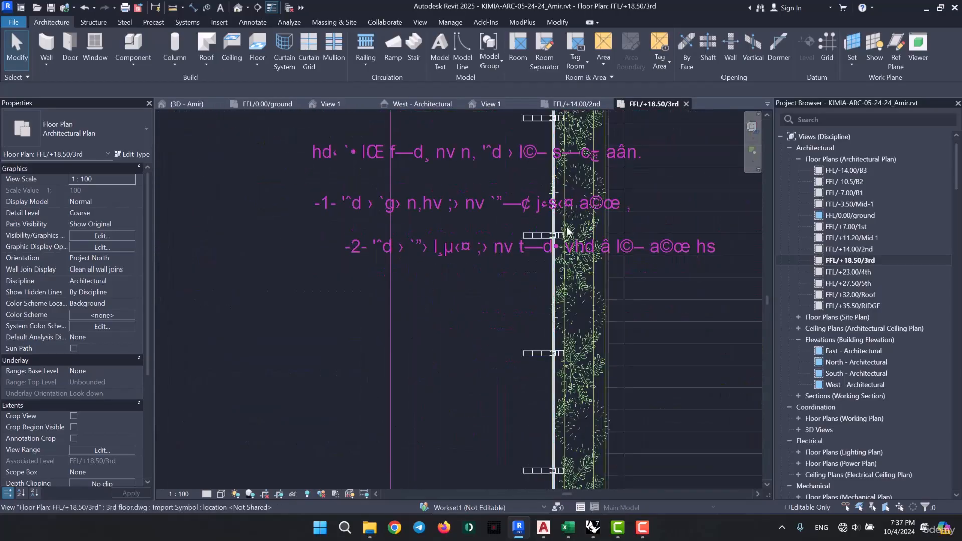
middle_drag(557, 264, 546, 404)
scroll(522, 300, up, 7)
scroll(500, 395, down, 6)
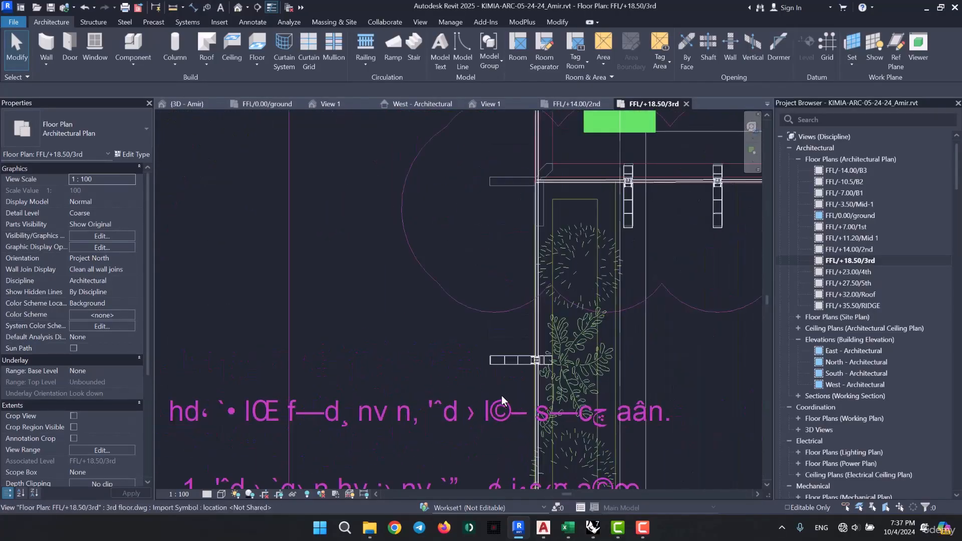
middle_drag(529, 282, 493, 390)
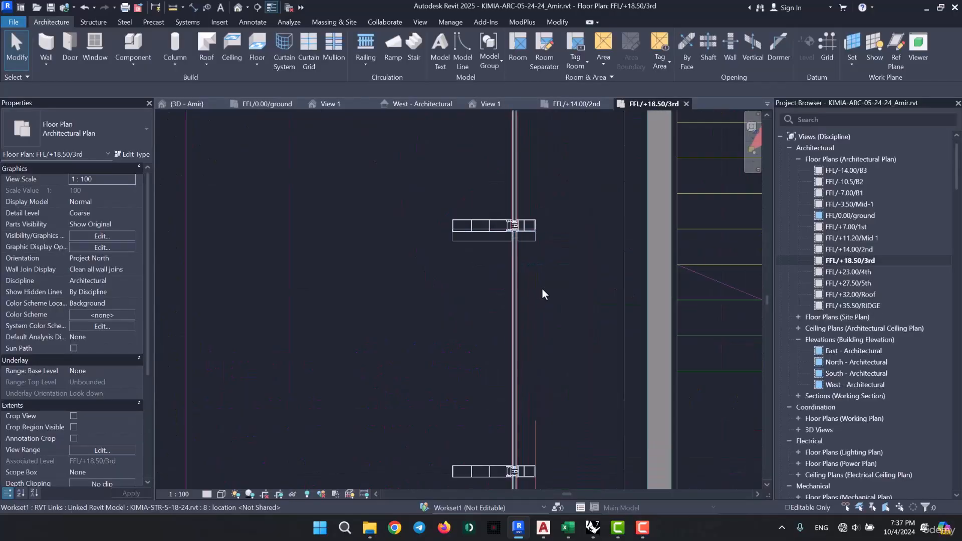
Select the curtain wall at the bridge doors, check its vertical grid offset, and compare its mullions with the imported plan outlines.
scroll(537, 275, down, 2)
middle_drag(534, 264, 492, 431)
middle_drag(475, 205, 482, 313)
scroll(474, 357, up, 2)
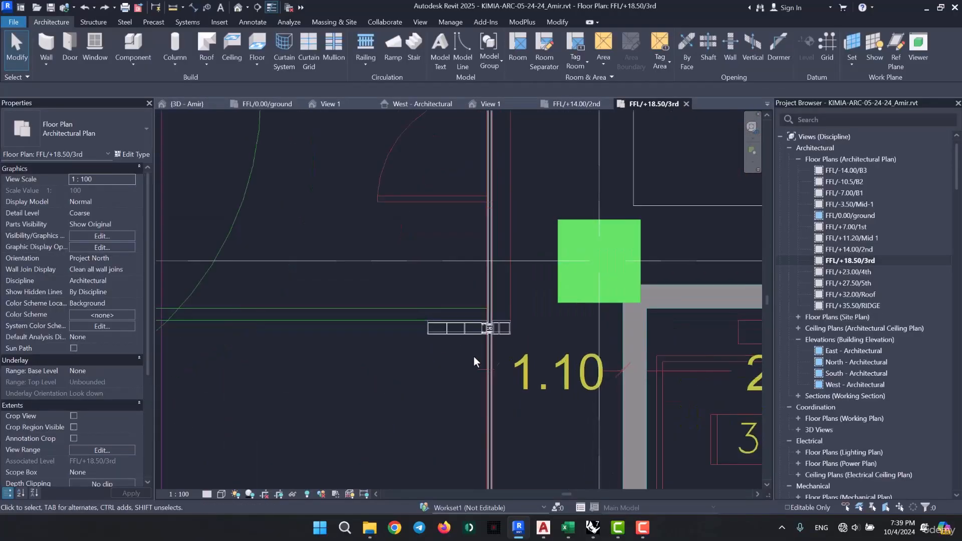
middle_drag(522, 232, 508, 406)
middle_drag(481, 296, 490, 486)
scroll(470, 378, up, 5)
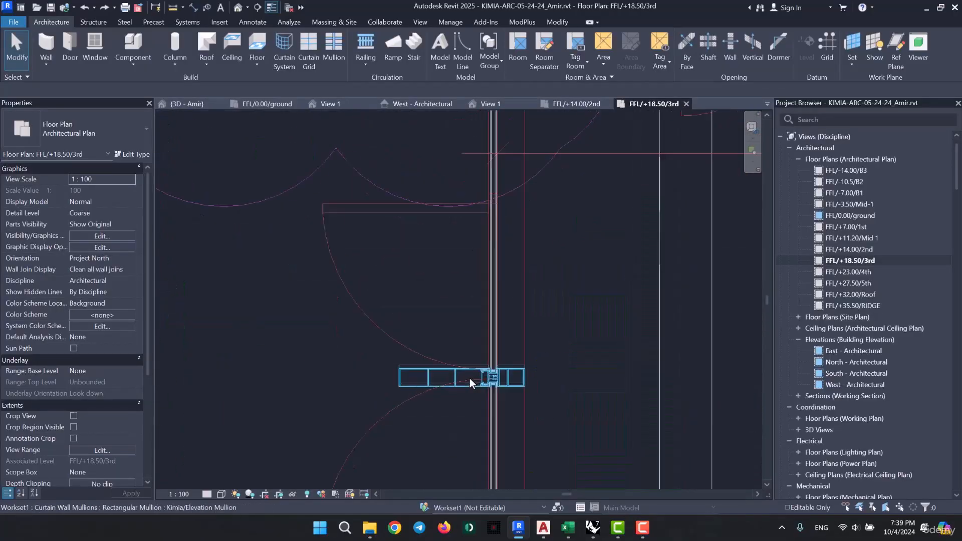
click(515, 323)
scroll(516, 351, down, 3)
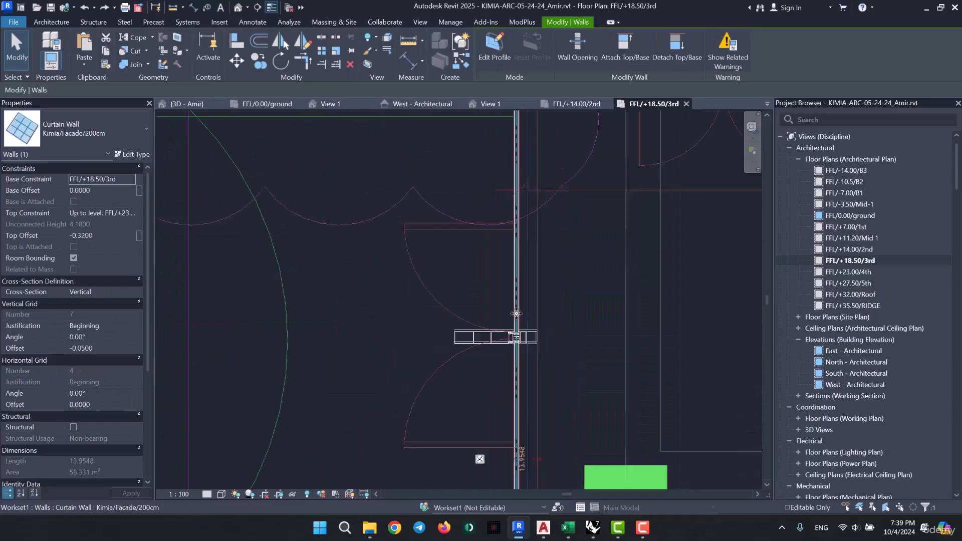
middle_drag(518, 300, 465, 296)
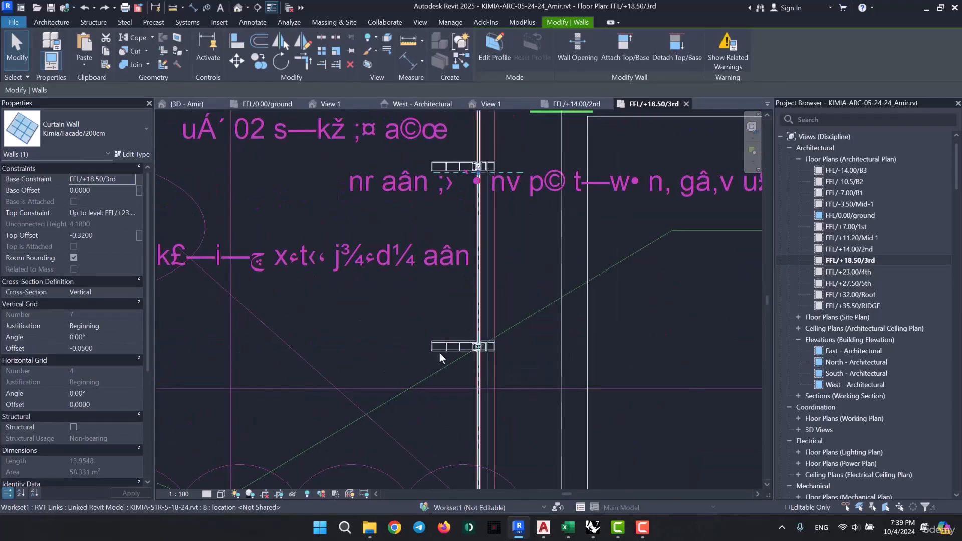
scroll(485, 277, up, 5)
middle_drag(479, 260, 453, 422)
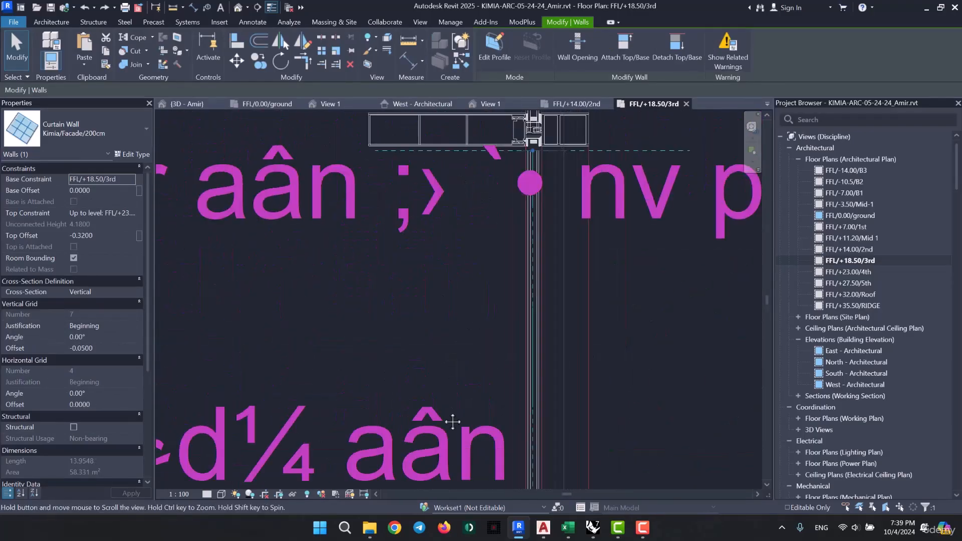
scroll(437, 347, down, 2)
scroll(424, 195, down, 3)
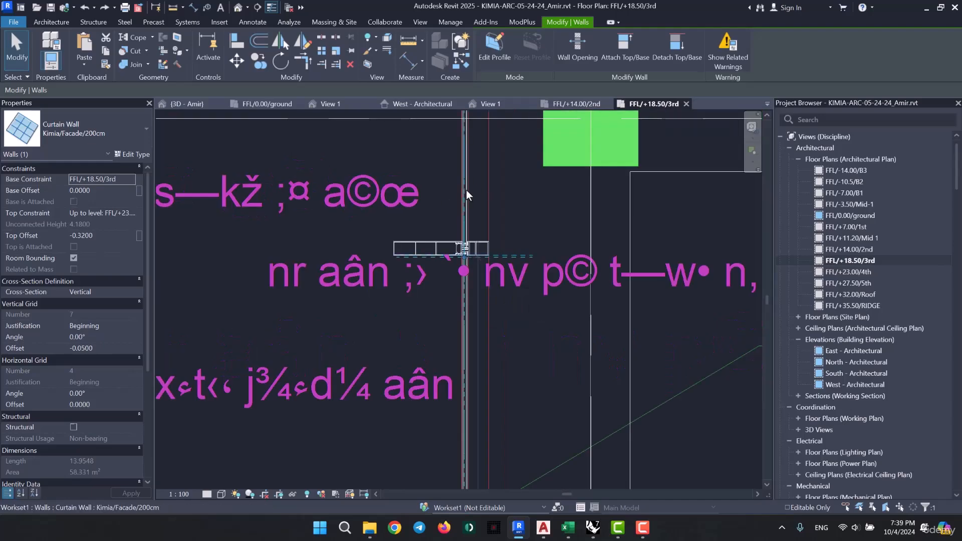
key(Escape)
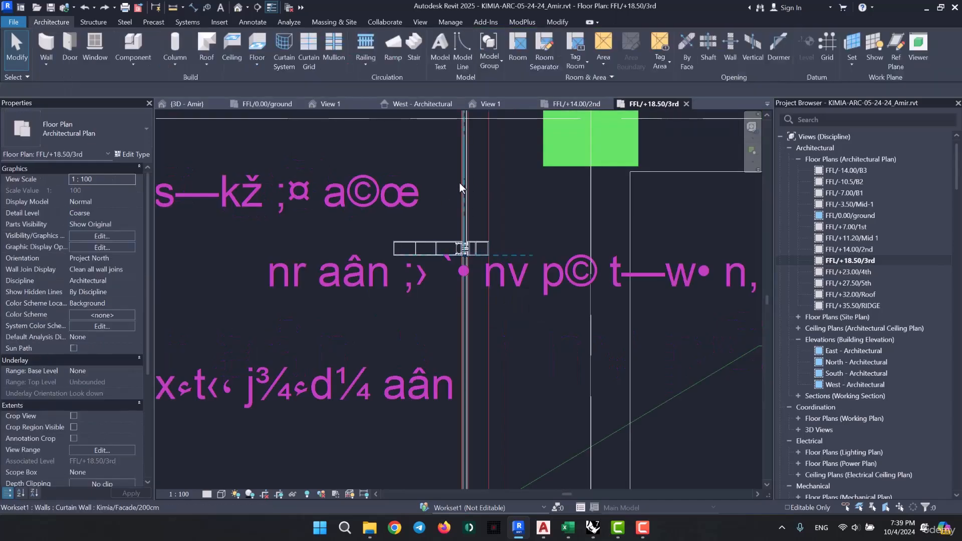
Select the curtain wall above the joint near the bridge and compare its mullions with the imported third-floor plan.
click(459, 182)
scroll(413, 302, down, 3)
middle_drag(431, 290, 396, 409)
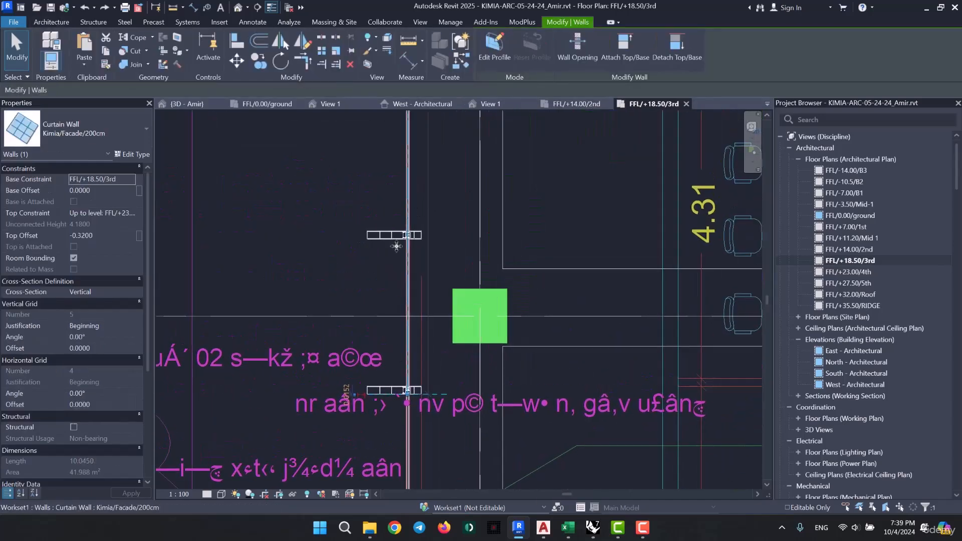
scroll(398, 242, up, 4)
scroll(450, 199, down, 5)
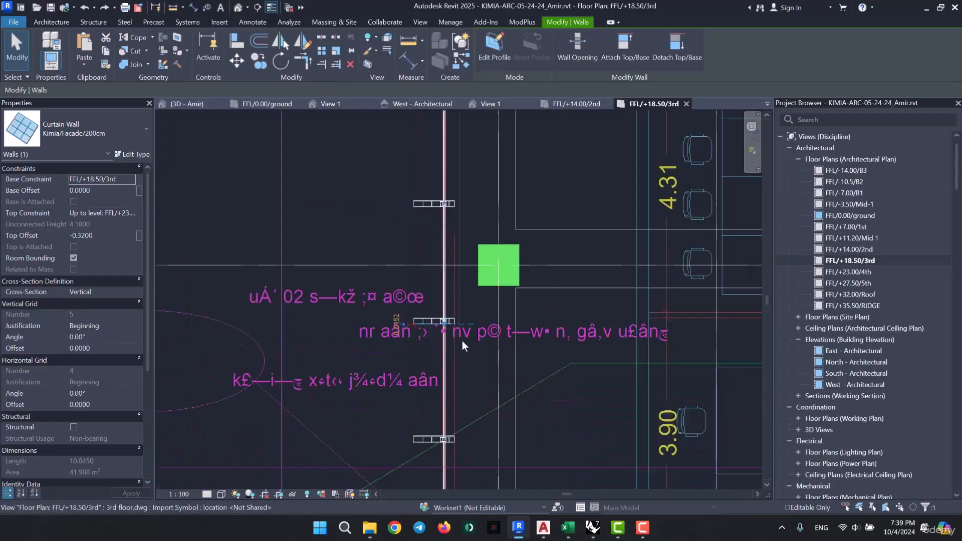
middle_drag(461, 340, 482, 217)
Extend the upper end of the lower curtain wall to meet the adjoining curtain wall, making it 13.97 m long.
click(479, 251)
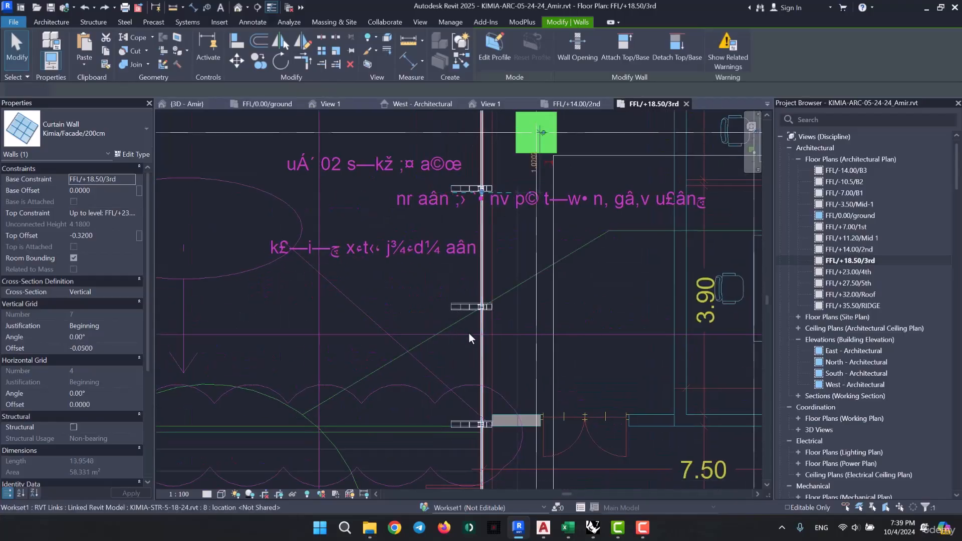
scroll(473, 330, up, 5)
scroll(453, 276, down, 3)
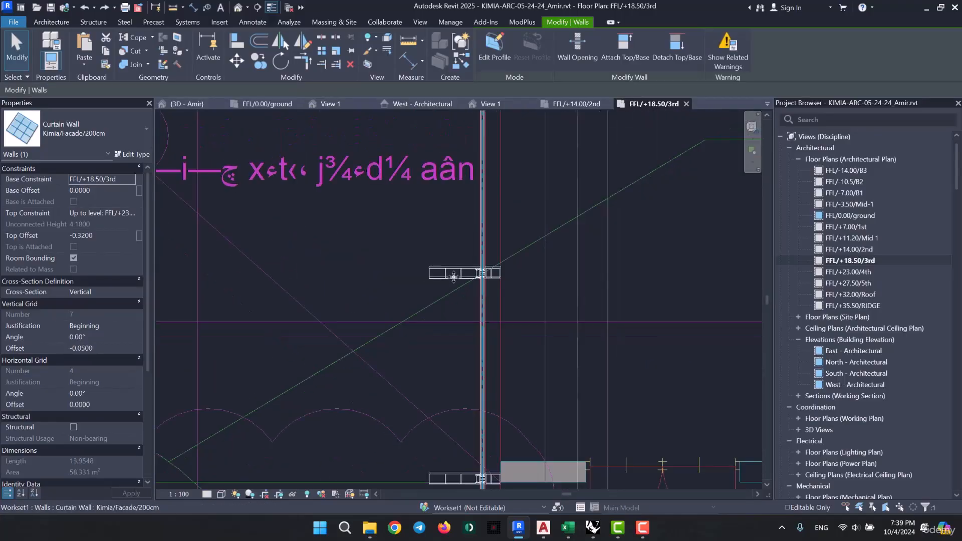
middle_drag(470, 220, 457, 355)
scroll(473, 201, up, 6)
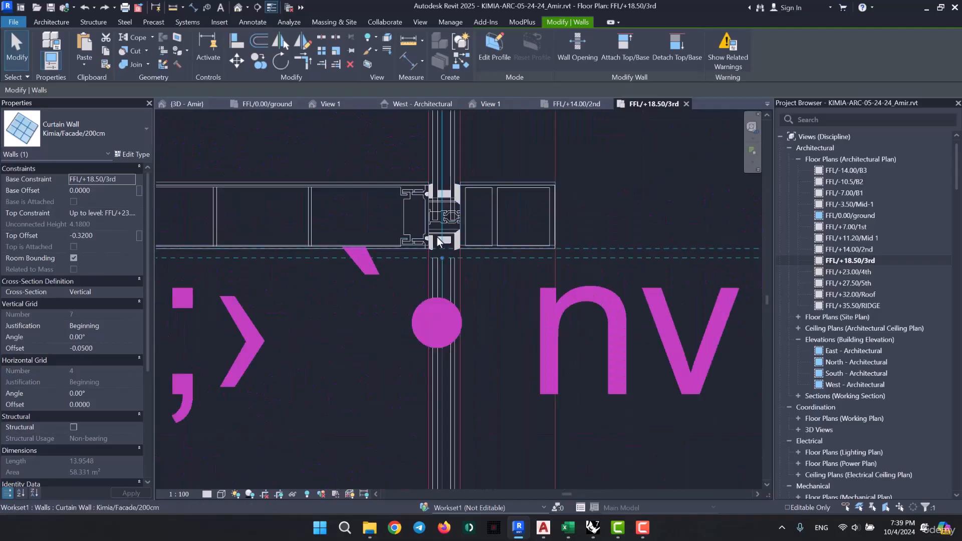
scroll(444, 238, up, 3)
drag(464, 267, 464, 258)
Examine how the extended curtain wall's mullions line up with the imported outlines from the joint down to the grey partition by the bridge.
scroll(510, 191, down, 6)
scroll(510, 188, down, 5)
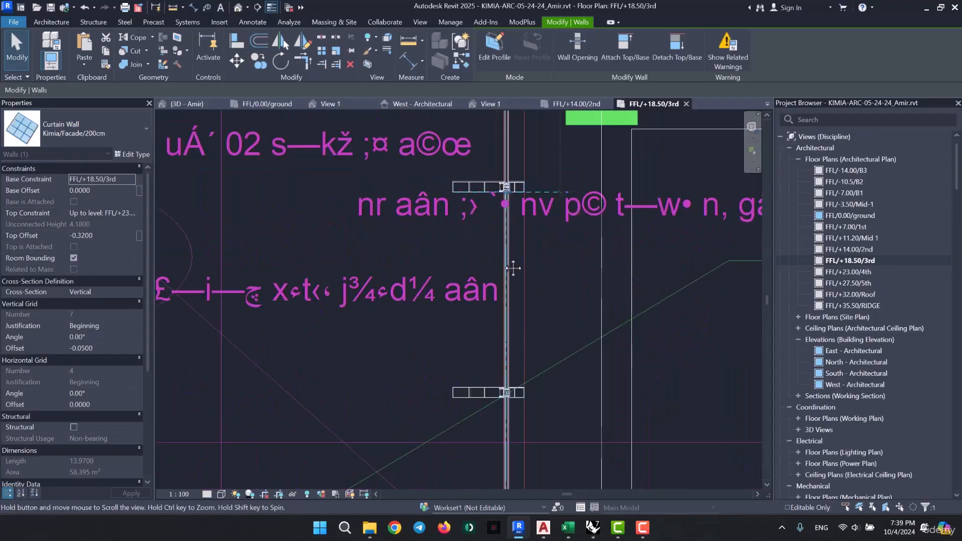
middle_drag(513, 268, 523, 115)
scroll(485, 164, up, 8)
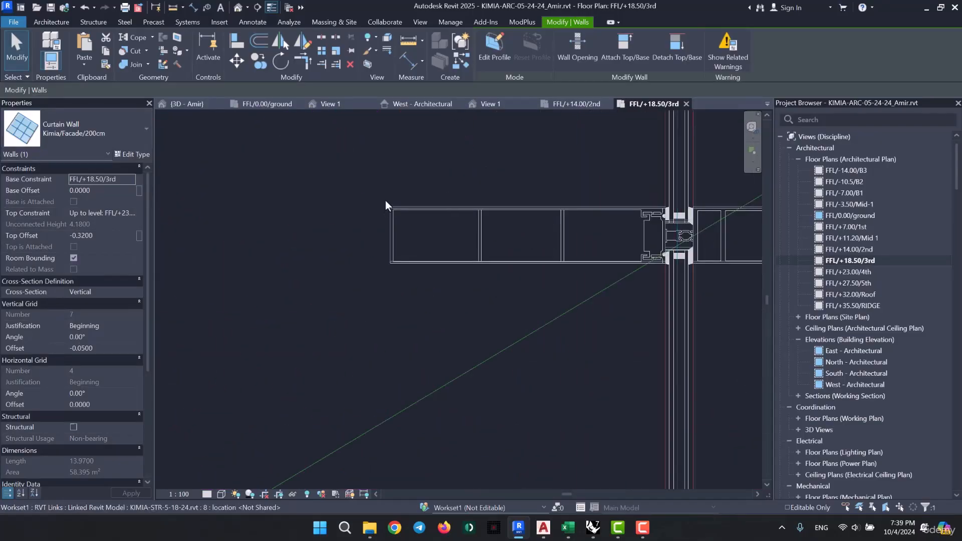
scroll(391, 198, up, 2)
scroll(365, 190, down, 8)
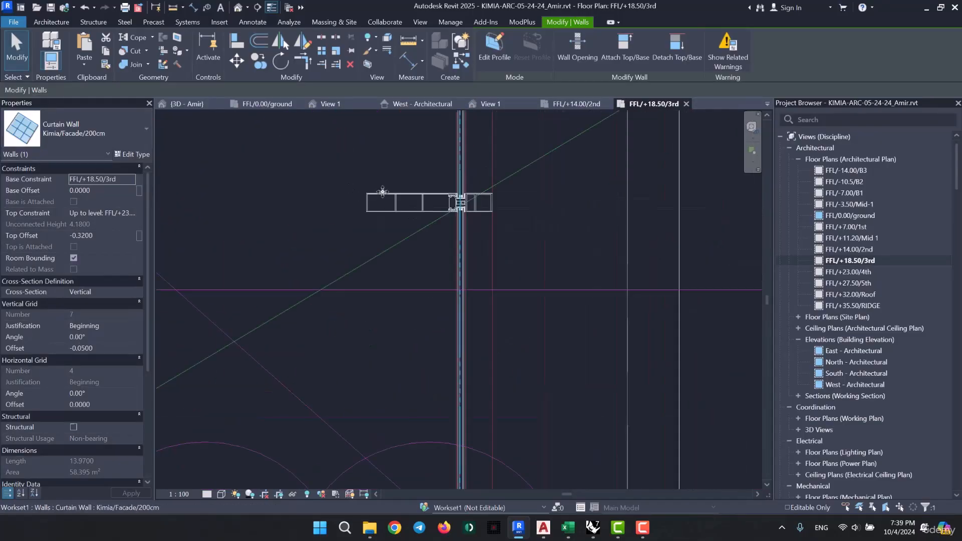
middle_drag(400, 407, 422, 279)
scroll(440, 300, up, 2)
scroll(461, 315, up, 4)
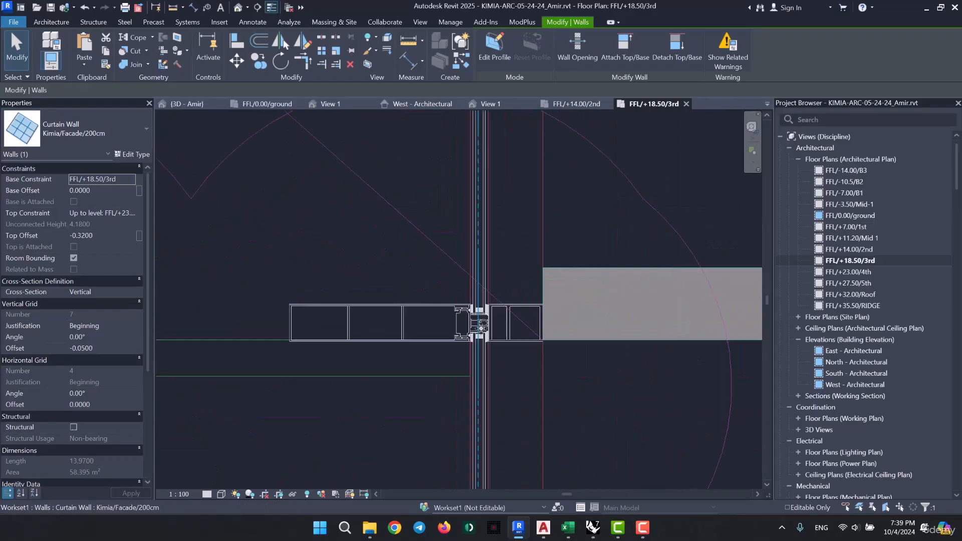
scroll(469, 234, down, 5)
Reselect the extended curtain wall and review its extent past the bridge doors and along the elevator core.
click(485, 197)
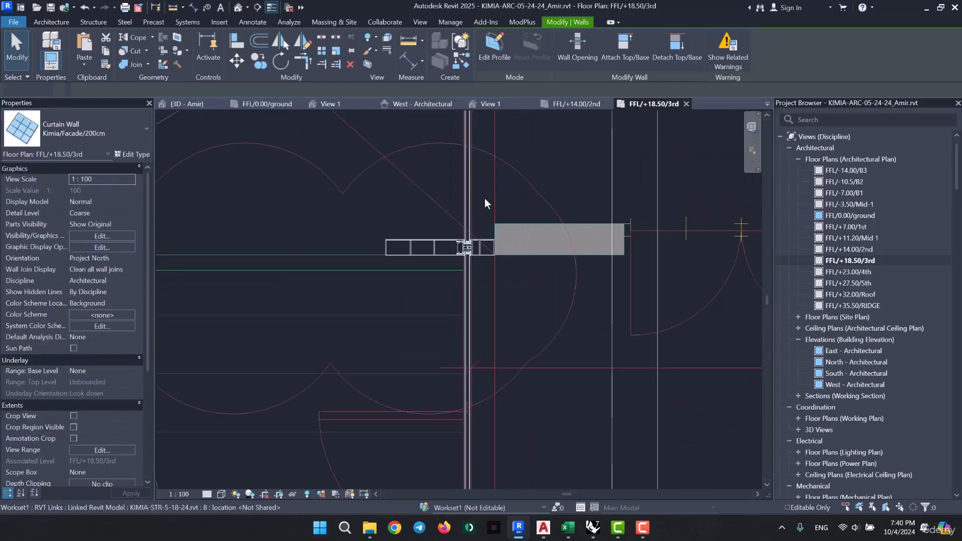
click(461, 203)
scroll(461, 203, down, 3)
middle_drag(482, 248, 502, 133)
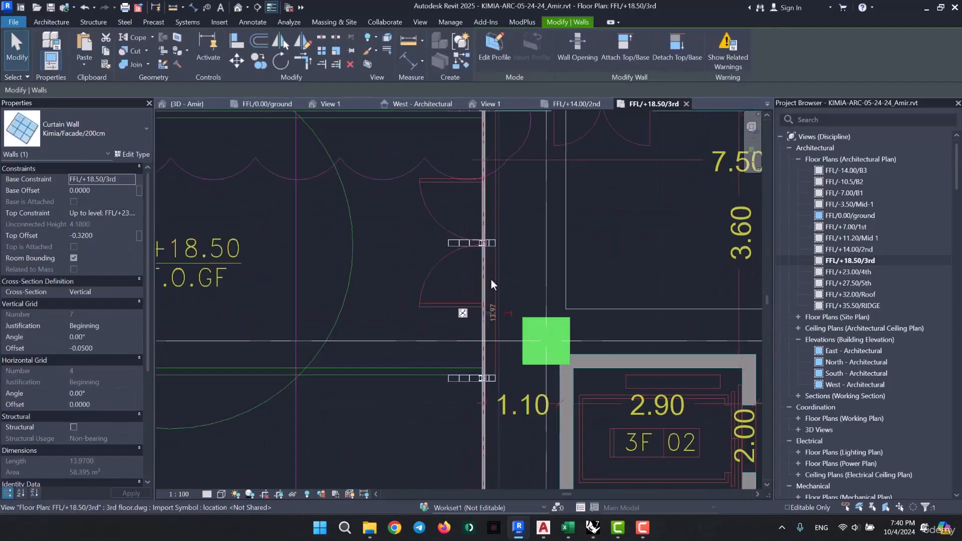
scroll(452, 344, down, 2)
middle_drag(480, 300, 479, 402)
scroll(479, 403, down, 1)
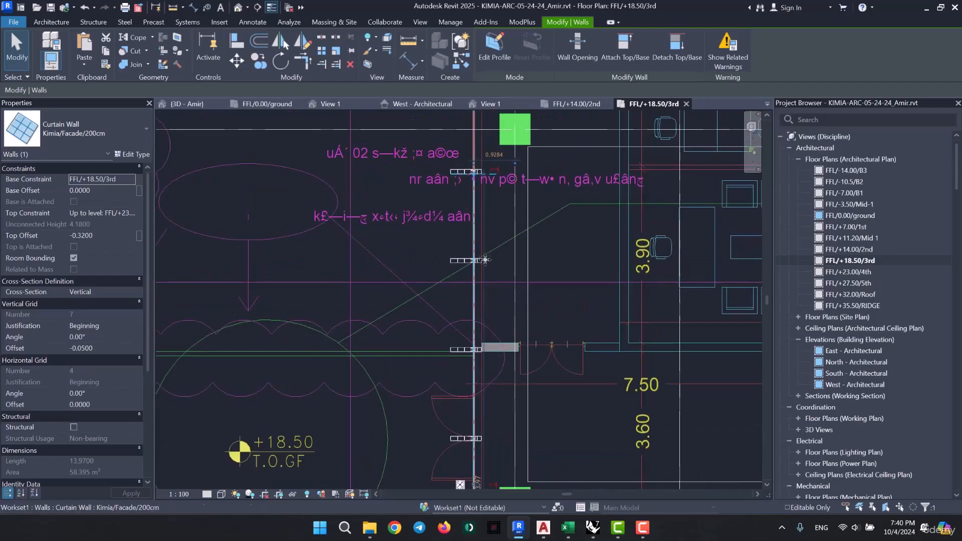
scroll(461, 255, down, 2)
scroll(462, 261, down, 2)
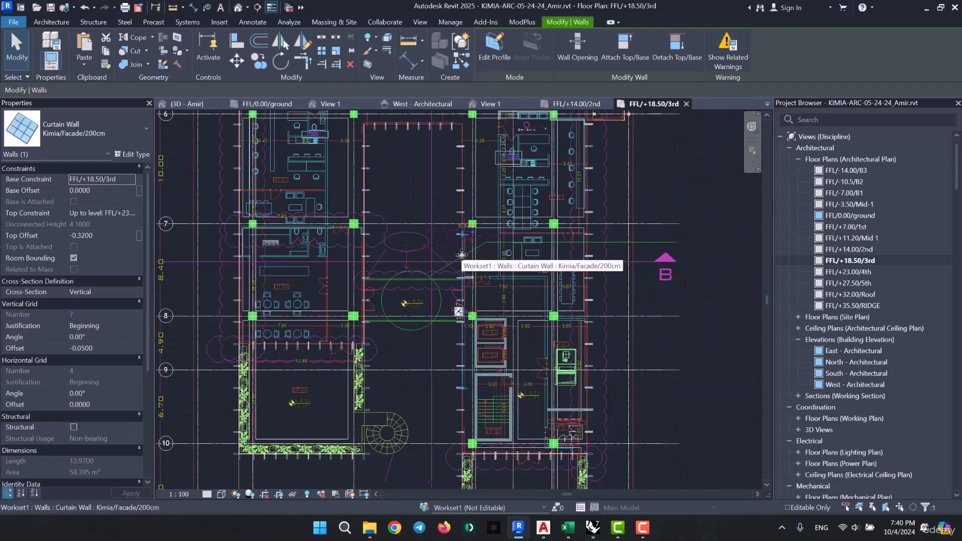
Select the third-floor curtain walls in the west elevation and temporarily isolate them with the imported plan in the FFL/+18.50/3rd plan.
click(429, 105)
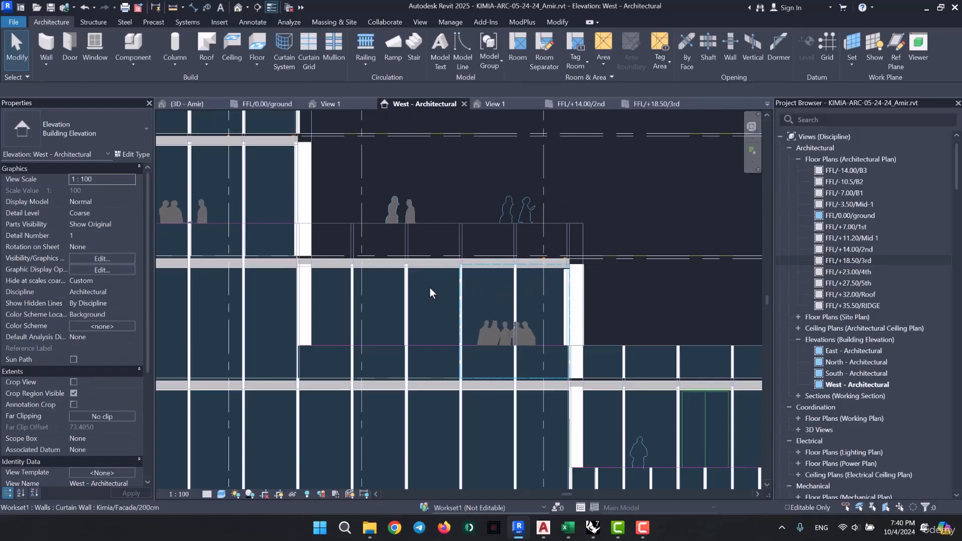
click(420, 302)
click(367, 298)
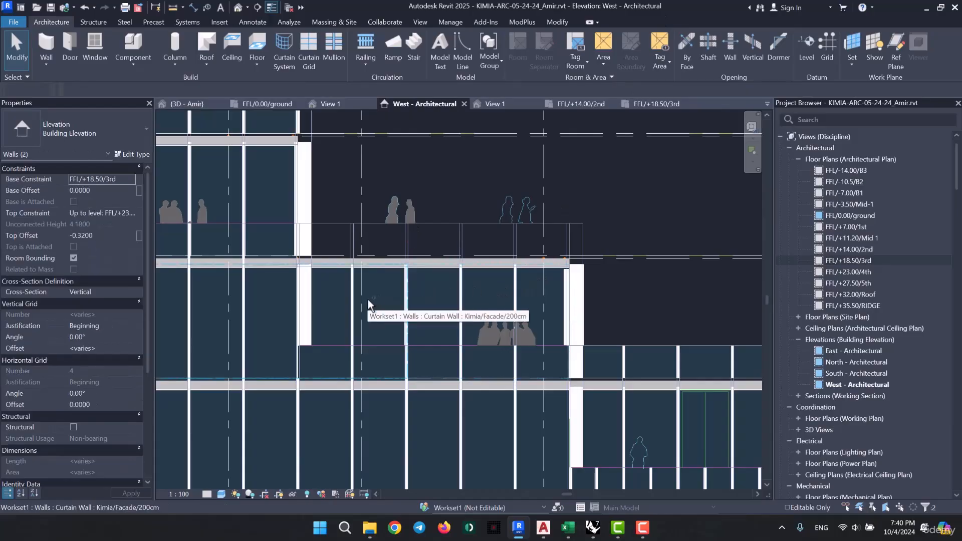
click(666, 106)
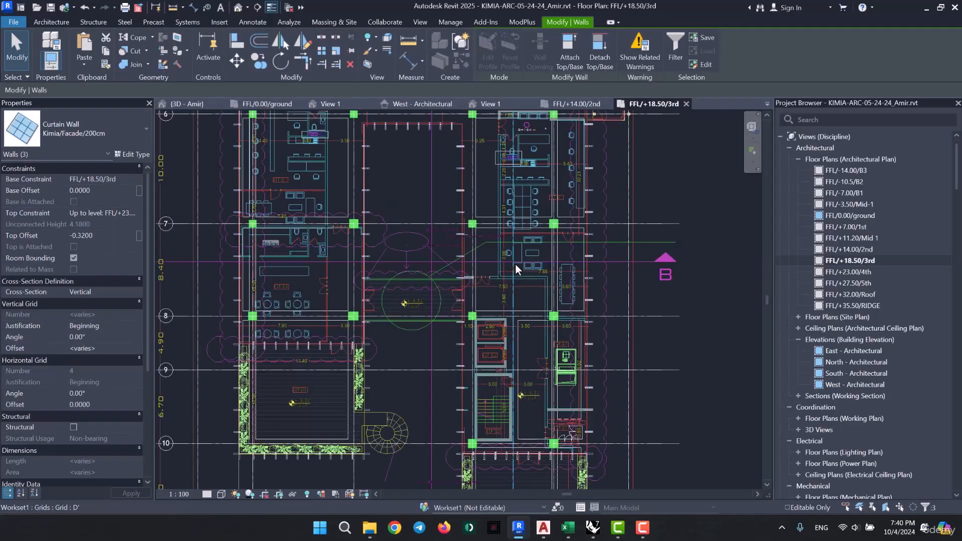
ctrl+click(666, 272)
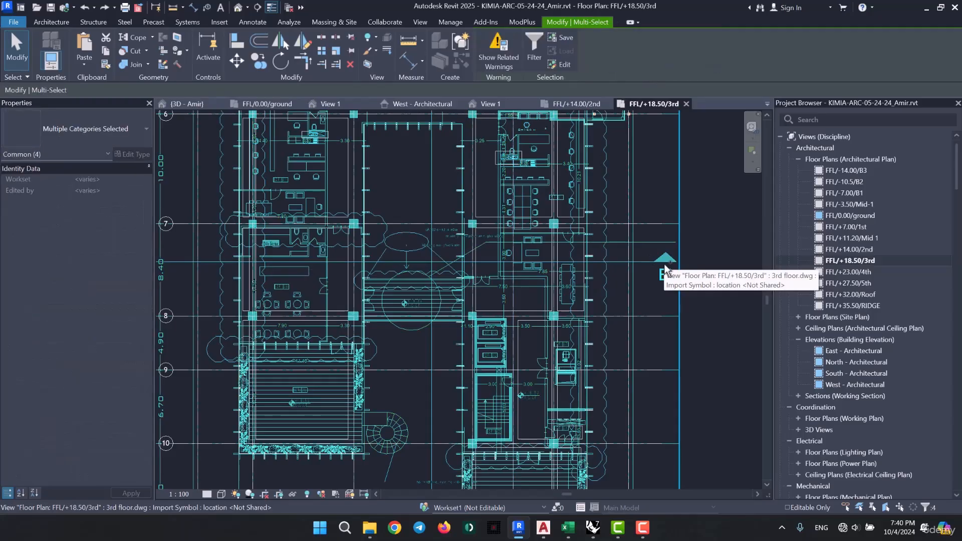
key(h)
key(i)
middle_drag(480, 353, 502, 285)
key(Escape)
Examine the isolated walls' mullions against the imported outlines from beside the stair up to the joint near the bridge.
scroll(485, 310, up, 5)
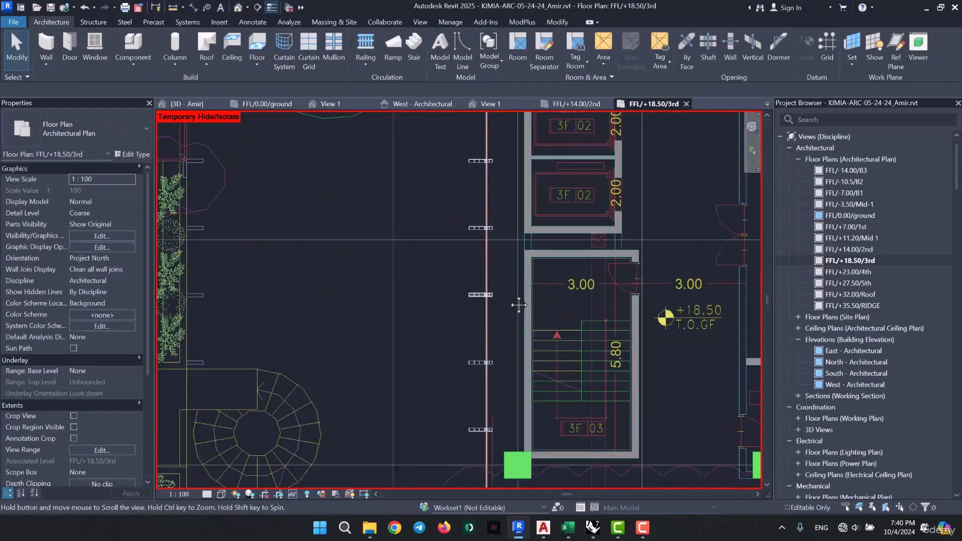
scroll(521, 270, up, 5)
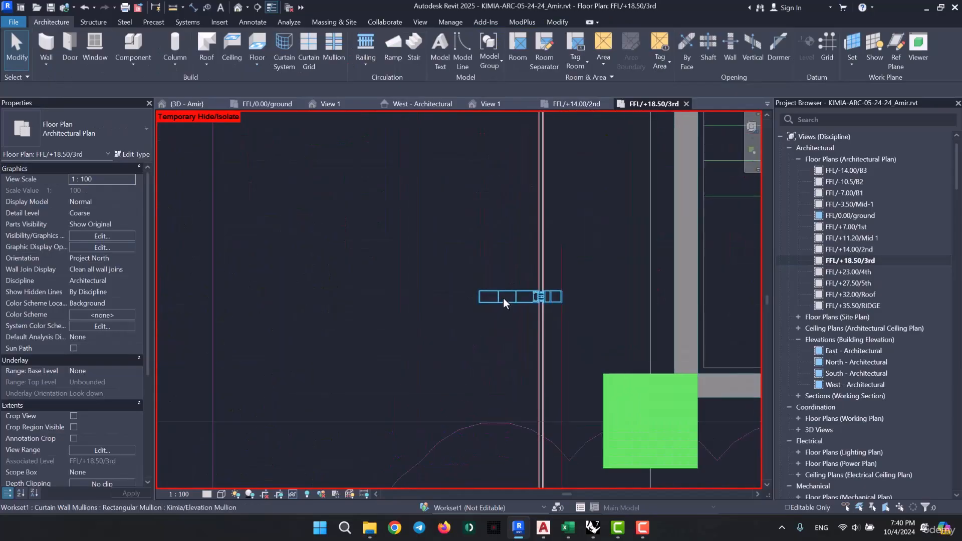
scroll(522, 369, down, 3)
scroll(522, 368, down, 4)
middle_drag(607, 305, 544, 423)
middle_drag(520, 318, 508, 292)
scroll(474, 313, up, 5)
click(406, 281)
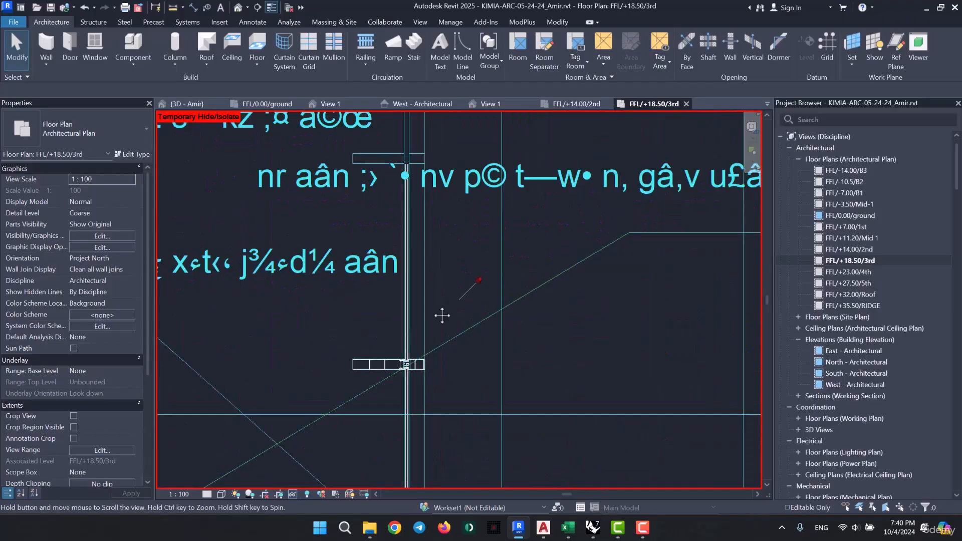
scroll(467, 215, up, 4)
click(405, 248)
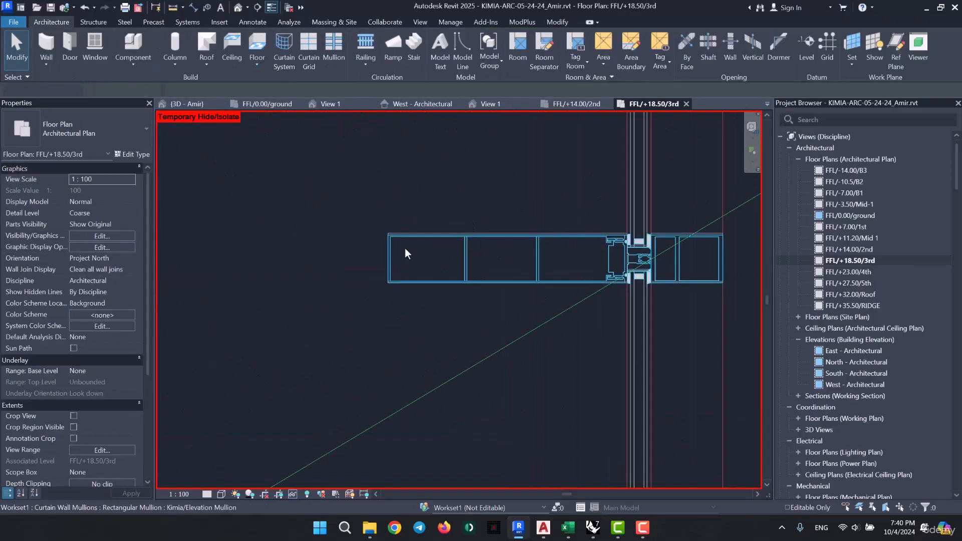
scroll(394, 233, up, 3)
scroll(400, 215, down, 2)
scroll(503, 193, up, 5)
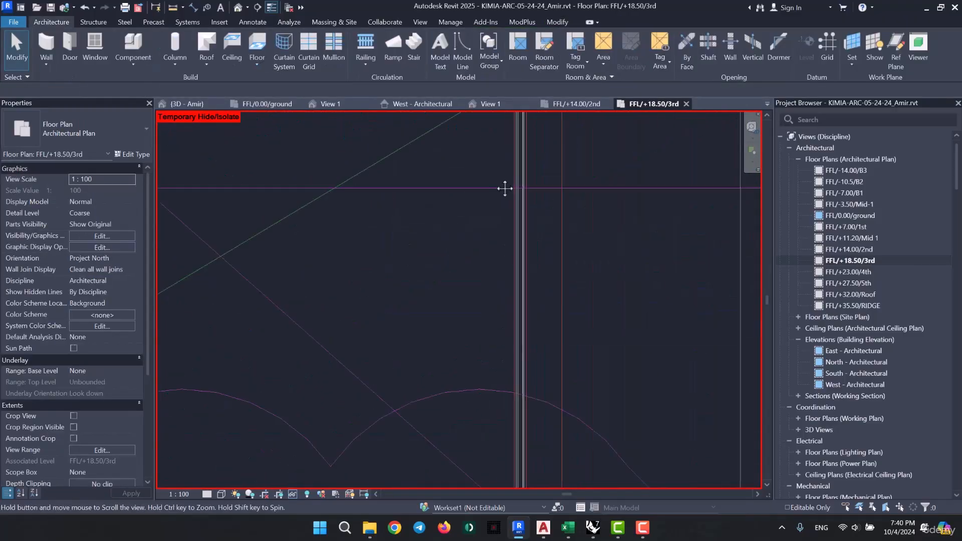
Select the curtain wall at the bridge doors and examine its mullions down to its lower joint beside the stair core.
click(519, 389)
scroll(518, 391, down, 3)
scroll(421, 255, up, 3)
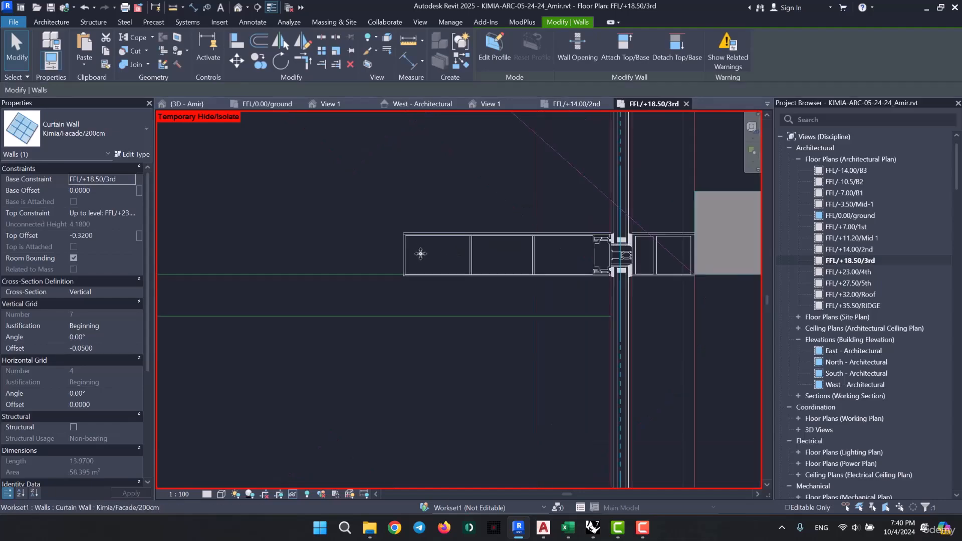
scroll(423, 245, down, 2)
scroll(430, 236, down, 4)
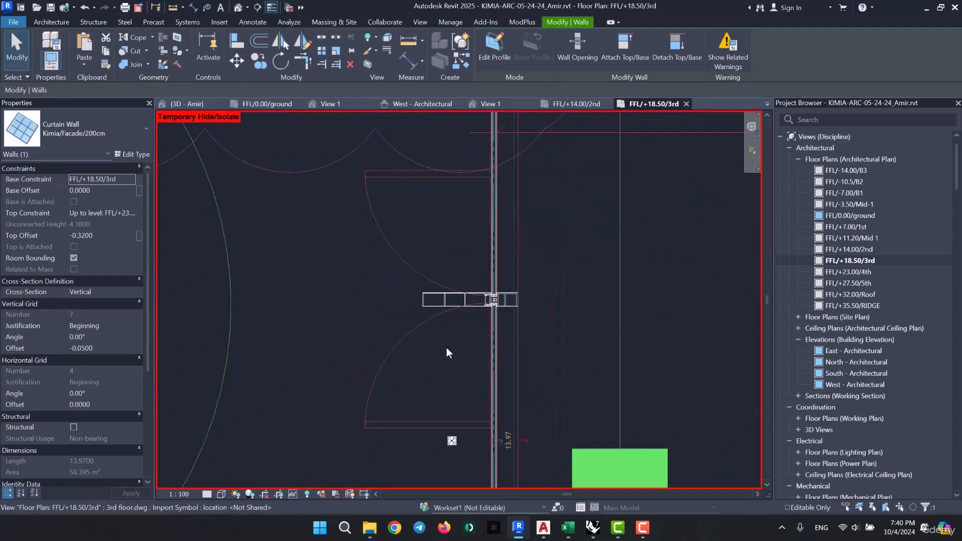
scroll(477, 250, up, 4)
scroll(481, 286, down, 3)
scroll(498, 282, up, 3)
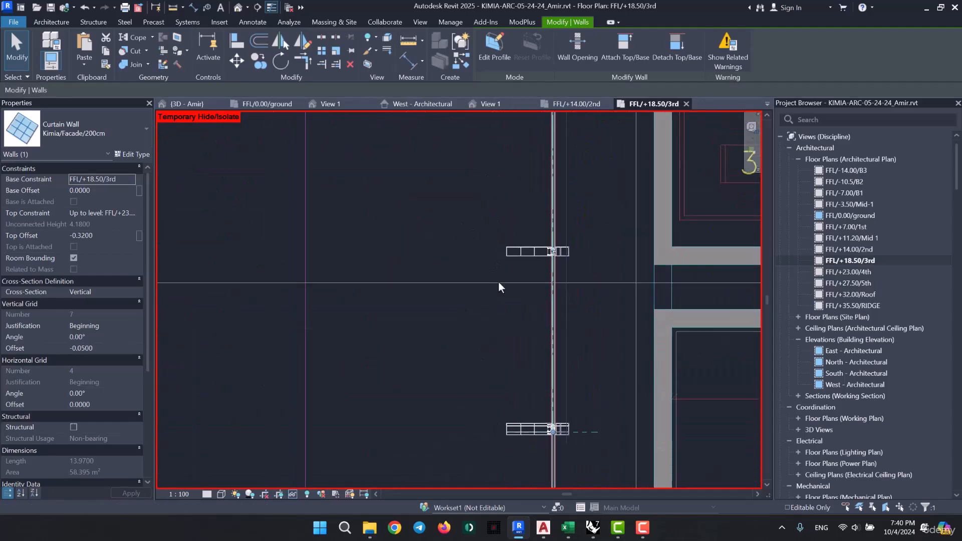
scroll(521, 274, down, 1)
scroll(550, 256, down, 4)
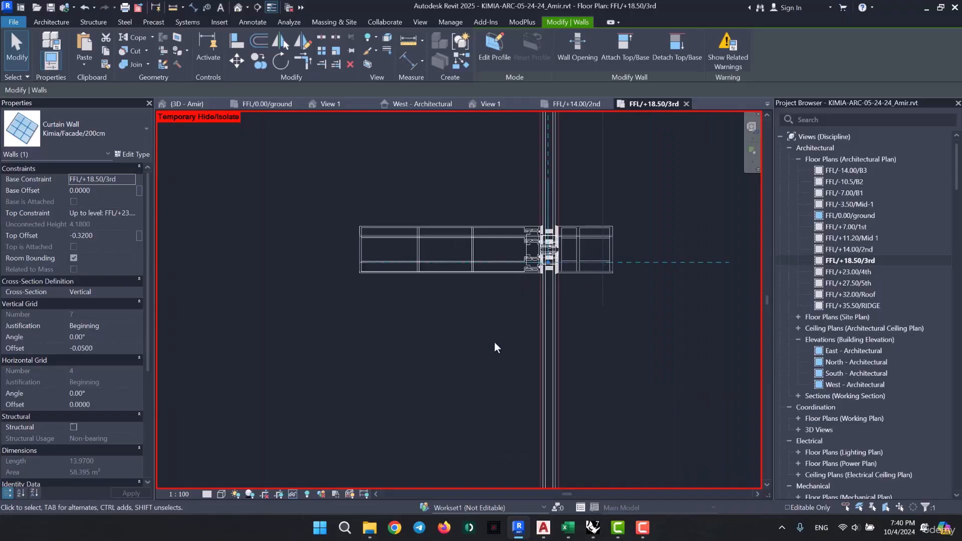
scroll(494, 342, up, 3)
scroll(493, 335, up, 6)
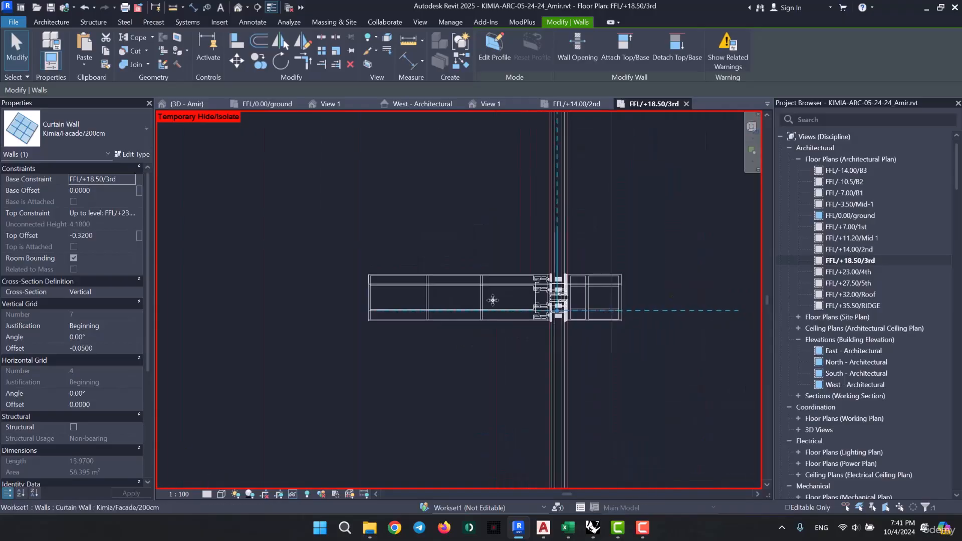
Unpin and delete the overlapping mullion at the curtain wall joint beside the stair core.
click(503, 272)
click(492, 318)
right_click(490, 322)
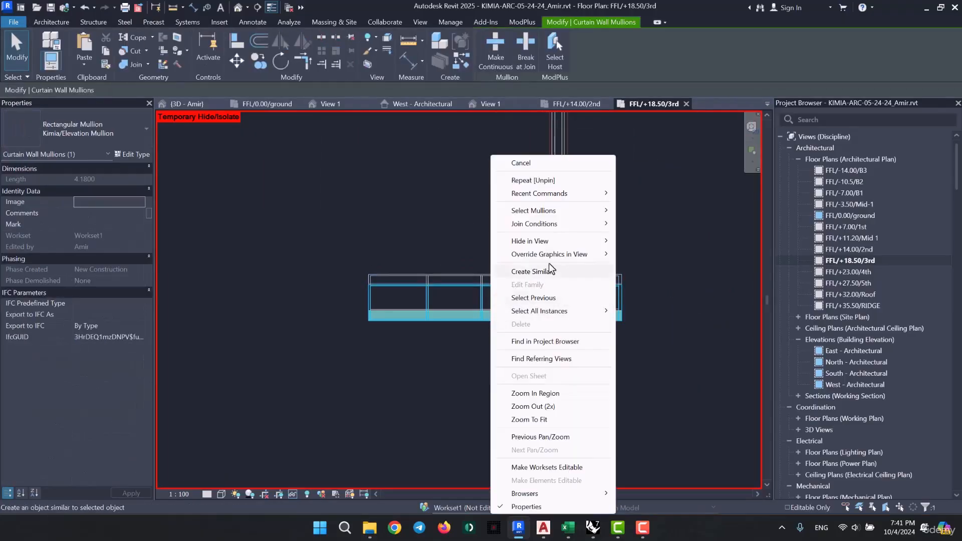
mouse_move(551, 210)
click(645, 213)
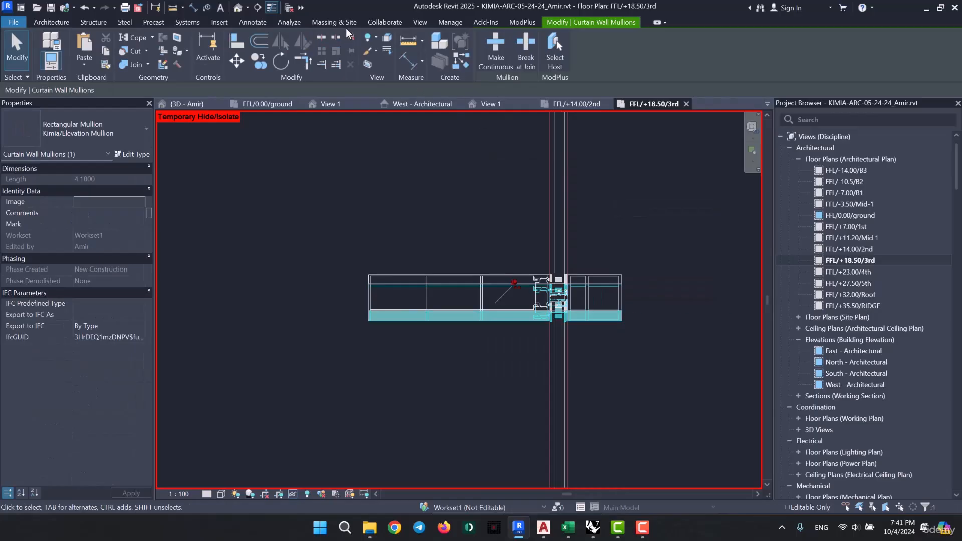
scroll(558, 318, up, 4)
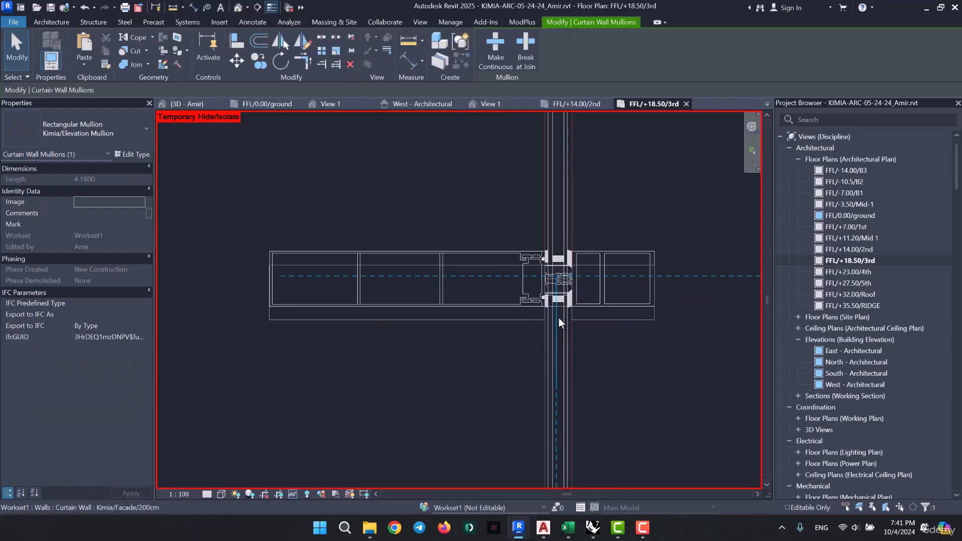
key(Escape)
Extend the lower end of the curtain wall to the lower edge of the mullion outline in the imported plan.
scroll(551, 274, up, 2)
click(551, 308)
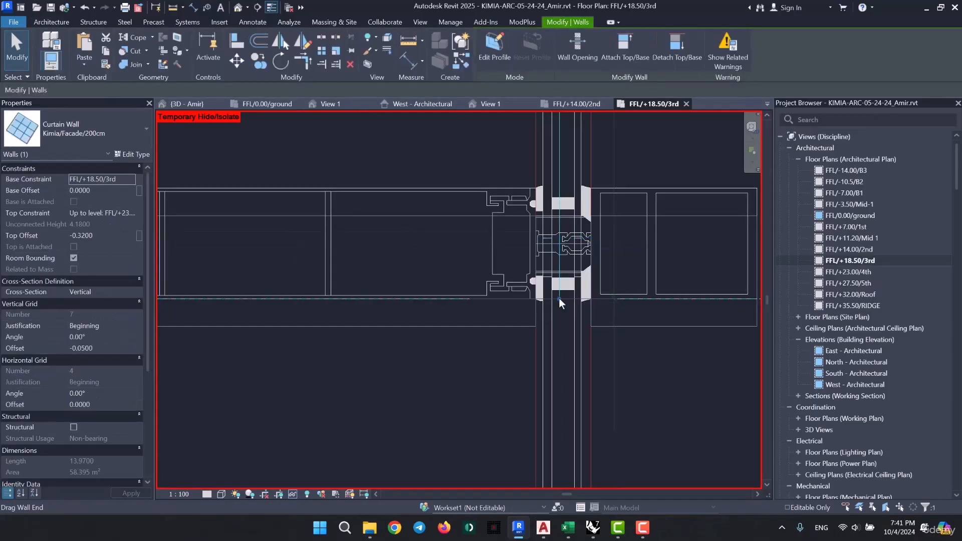
drag(559, 310, 558, 327)
scroll(516, 393, down, 2)
key(Escape)
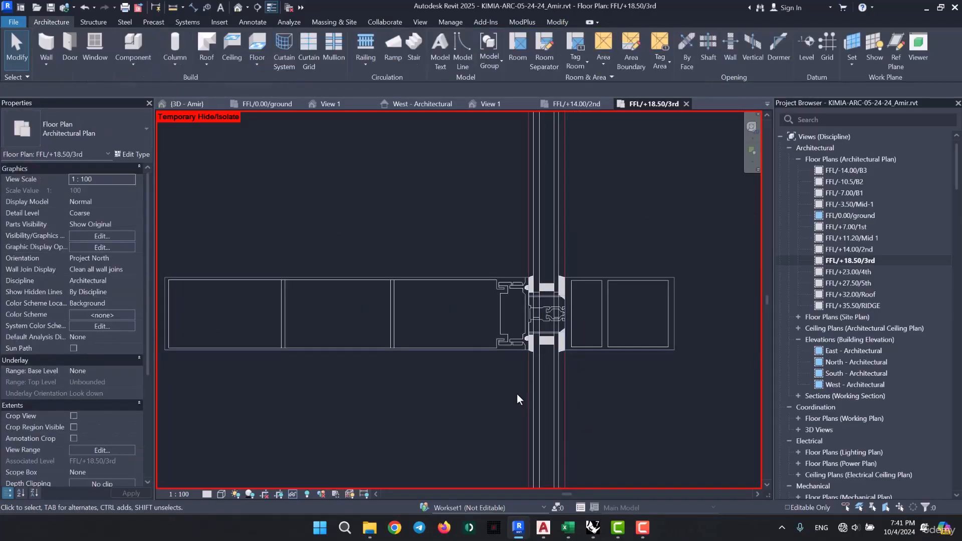
Examine the mullions beside the elevator core against the imported plan outlines, working upward from the adjusted joint.
scroll(517, 392, down, 4)
scroll(517, 391, down, 3)
middle_drag(561, 240, 550, 289)
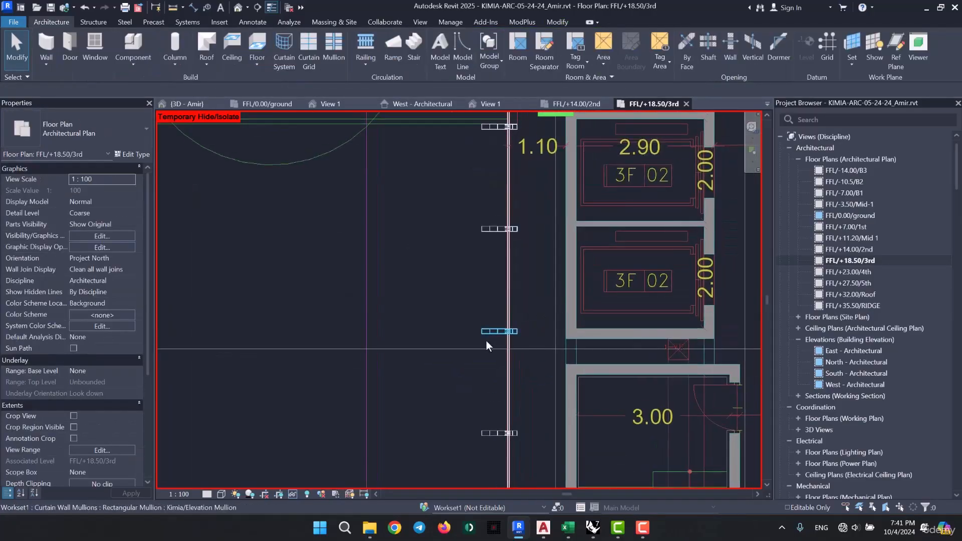
scroll(487, 332, up, 6)
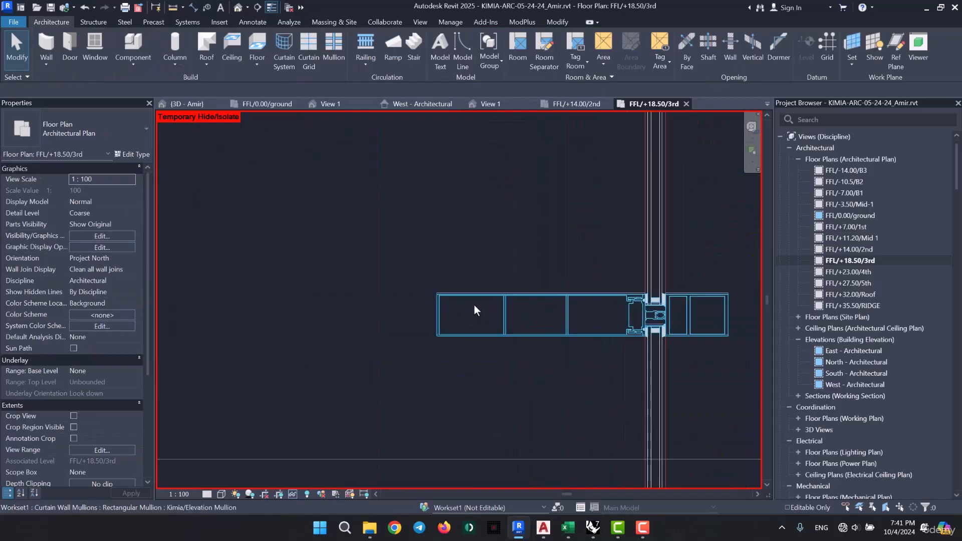
scroll(454, 303, up, 4)
scroll(404, 276, down, 6)
middle_drag(403, 276, 451, 287)
scroll(455, 287, up, 5)
scroll(417, 349, down, 9)
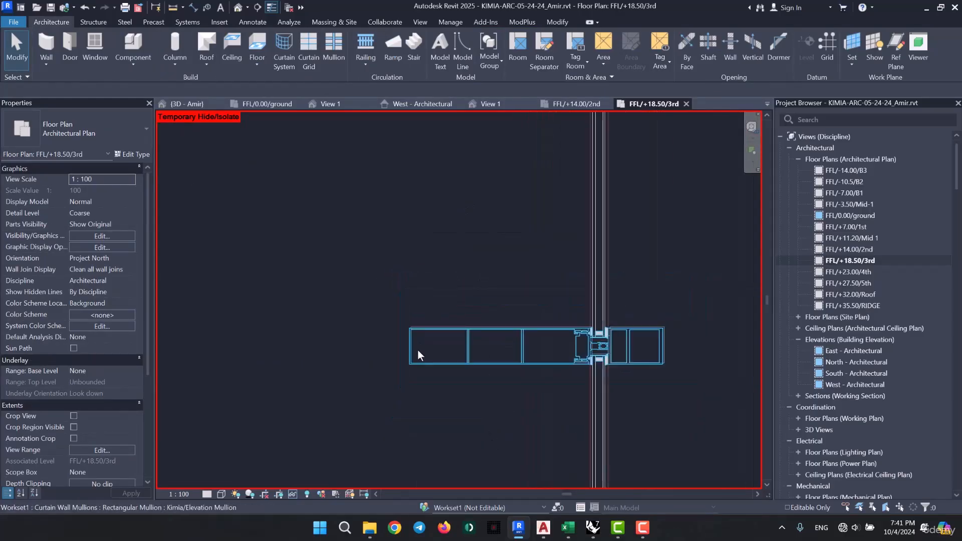
Extend the upper end of the curtain wall to the lower edge of the mullion outline in the imported plan.
middle_drag(450, 397, 464, 471)
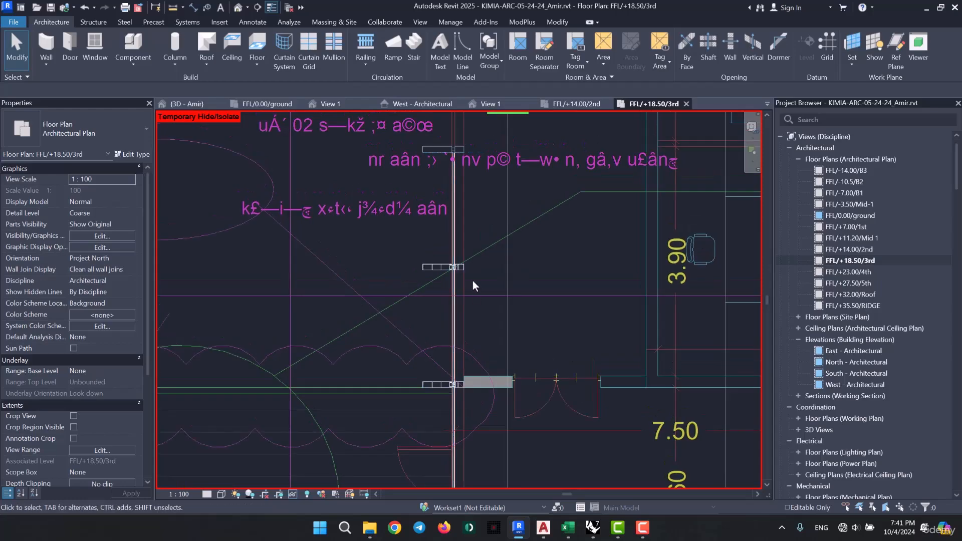
click(451, 431)
middle_drag(451, 430, 470, 191)
key(Escape)
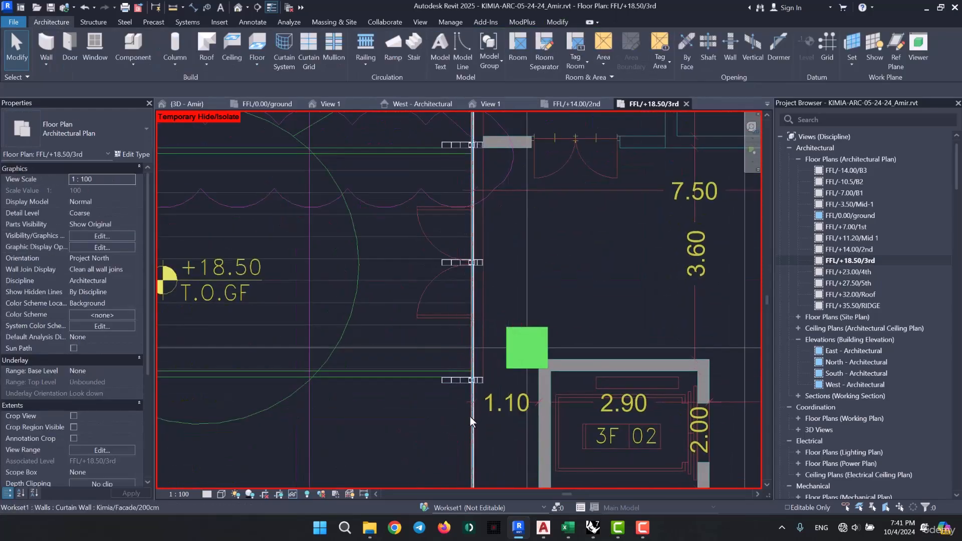
click(471, 350)
middle_drag(489, 307, 497, 351)
scroll(481, 335, up, 8)
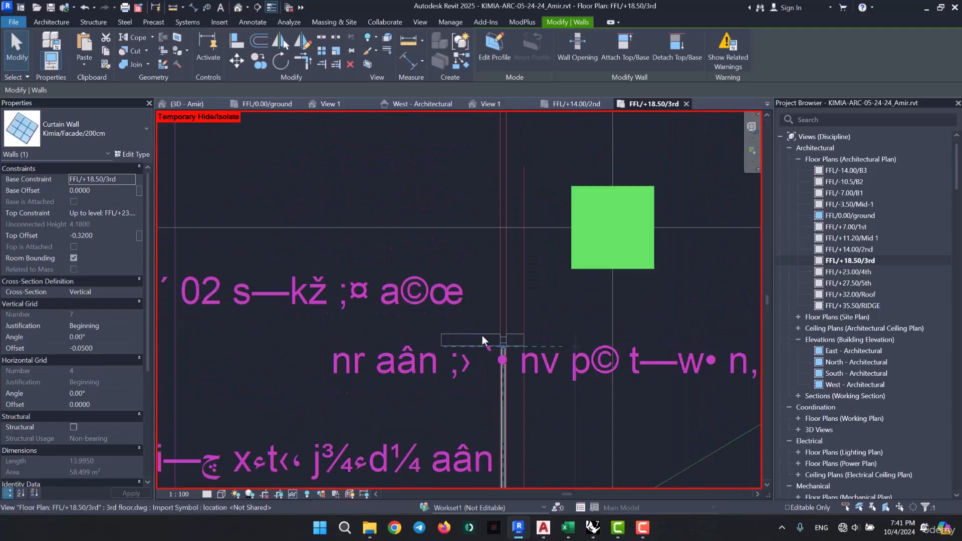
scroll(525, 350, up, 3)
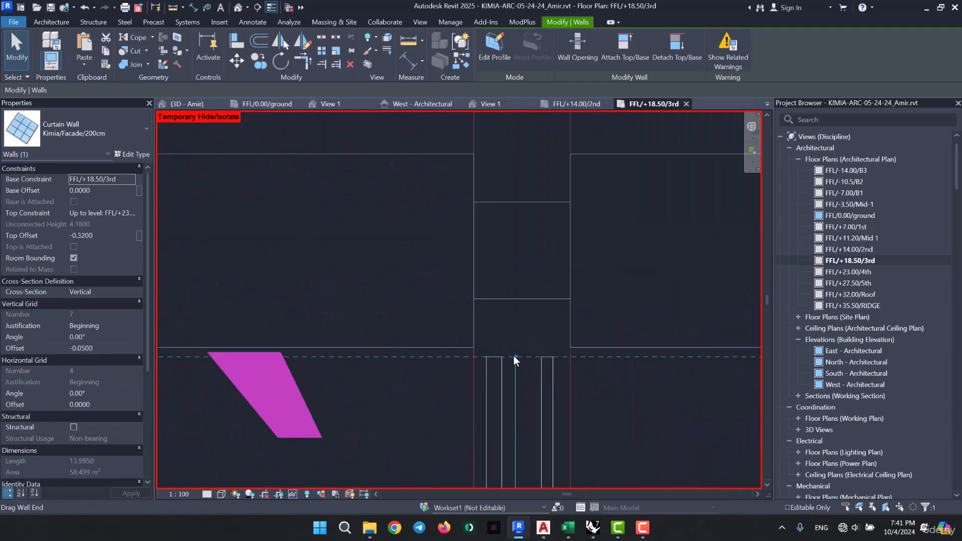
key(r)
key(s)
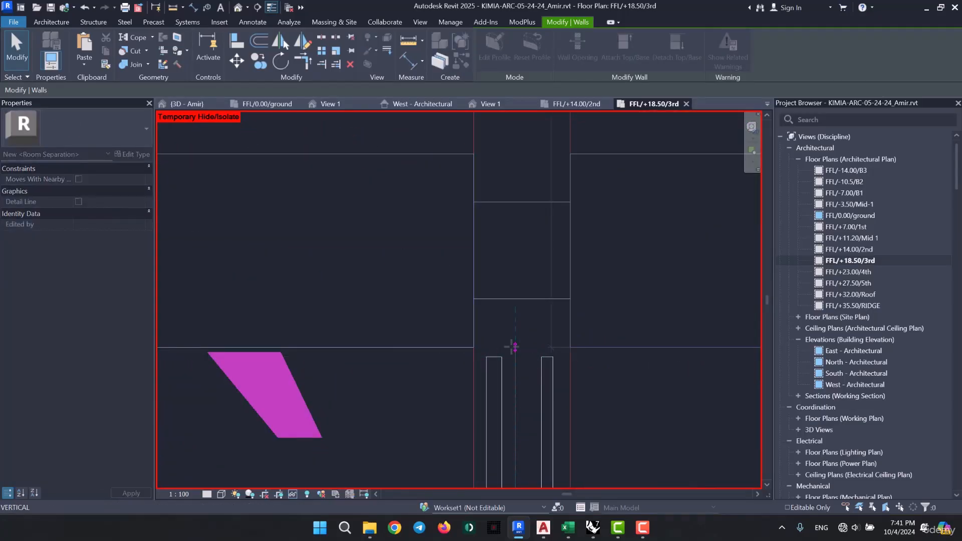
drag(515, 346, 515, 347)
scroll(548, 211, down, 5)
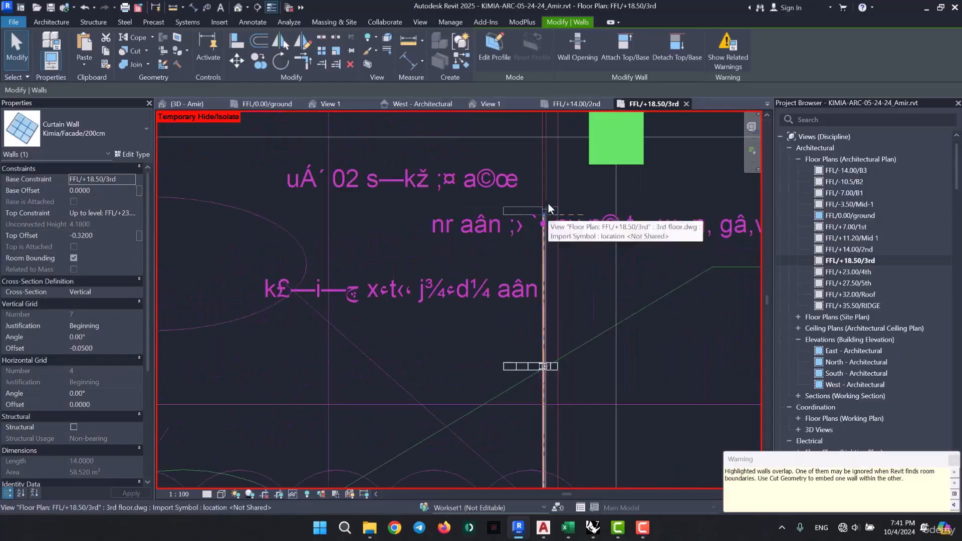
key(Escape)
Examine the curtain wall's mullions against the imported plan outlines, from the extended upper end down past the bridge doors.
middle_drag(552, 388, 551, 360)
scroll(505, 334, up, 4)
scroll(512, 335, up, 2)
key(Escape)
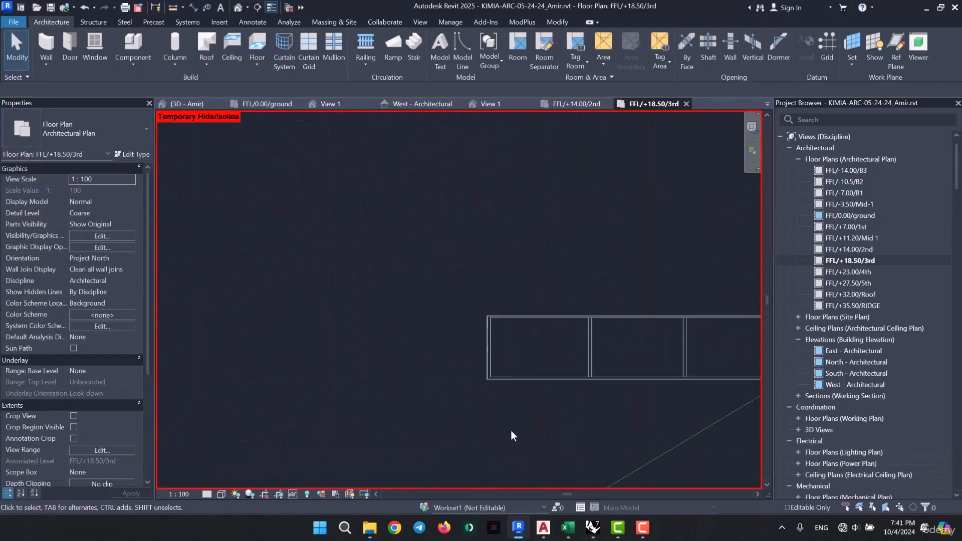
scroll(467, 256, down, 5)
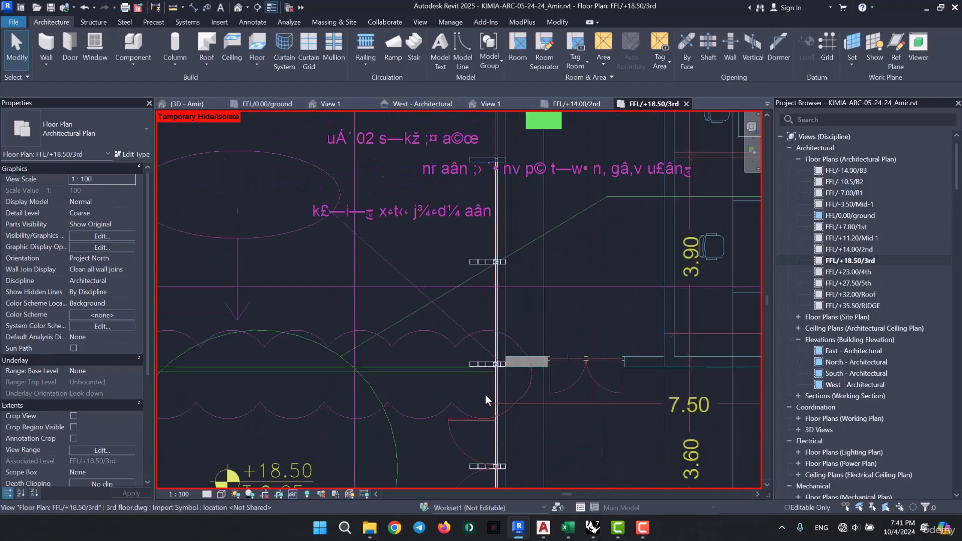
middle_drag(481, 290, 429, 204)
scroll(429, 204, up, 5)
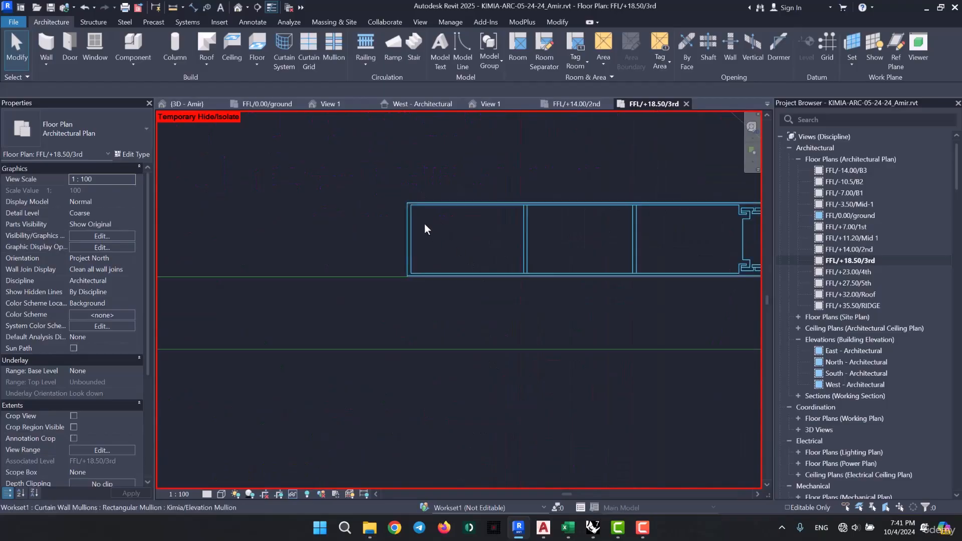
scroll(426, 223, down, 5)
middle_drag(455, 391, 449, 199)
scroll(423, 237, up, 5)
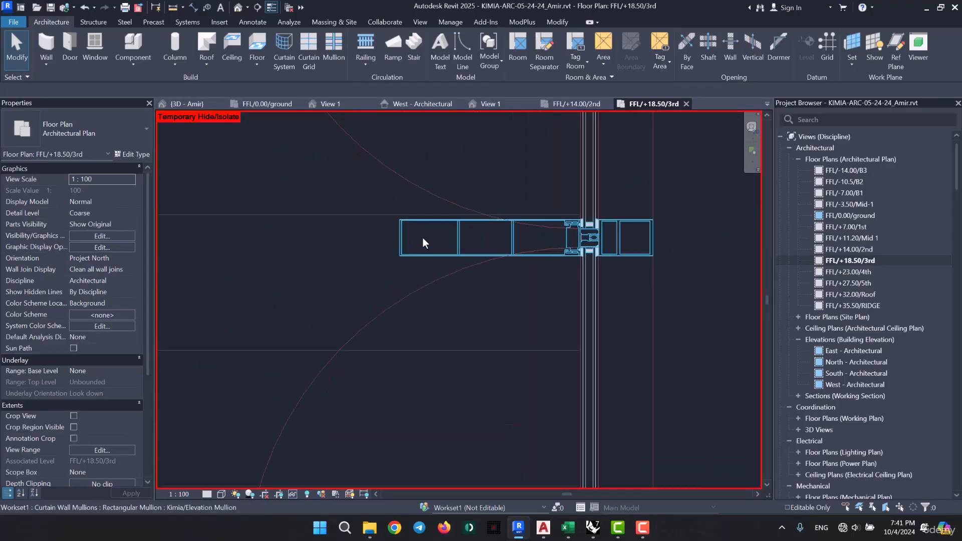
scroll(423, 237, down, 4)
middle_drag(476, 435, 501, 294)
scroll(469, 266, up, 3)
scroll(490, 280, down, 5)
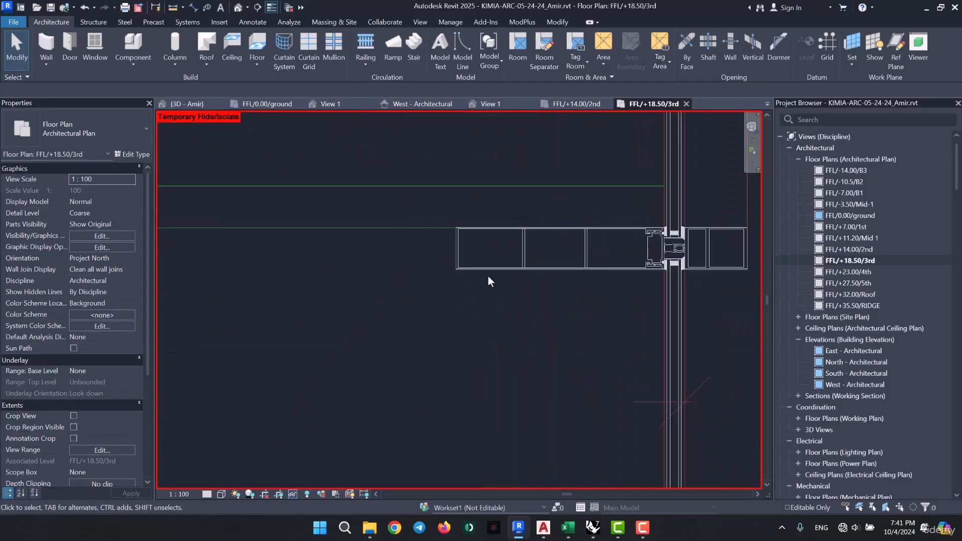
scroll(496, 293, down, 1)
middle_drag(509, 441, 520, 289)
scroll(494, 248, up, 5)
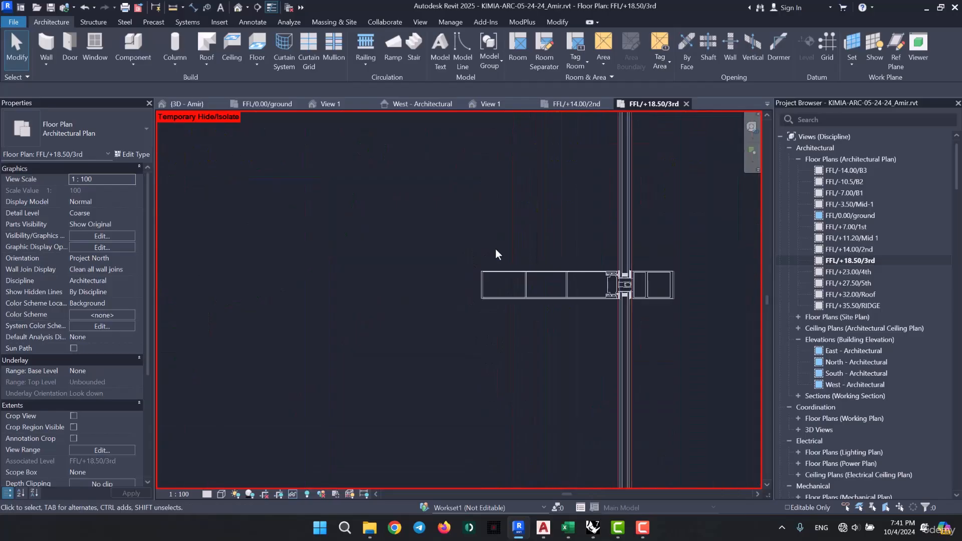
Compare the third-floor curtain wall in the West elevation with its mullions in the third-floor plan, down to the stair core.
click(416, 105)
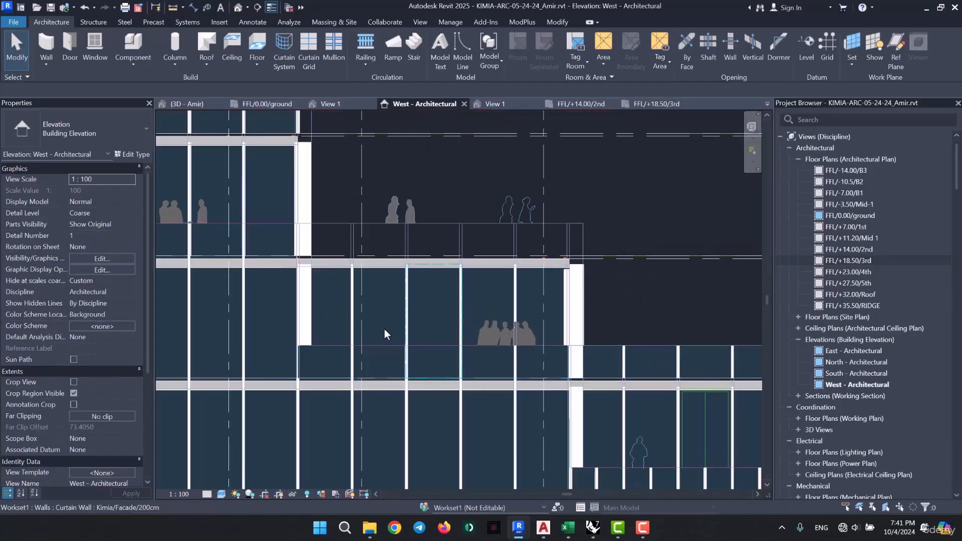
scroll(384, 328, up, 4)
scroll(404, 326, down, 4)
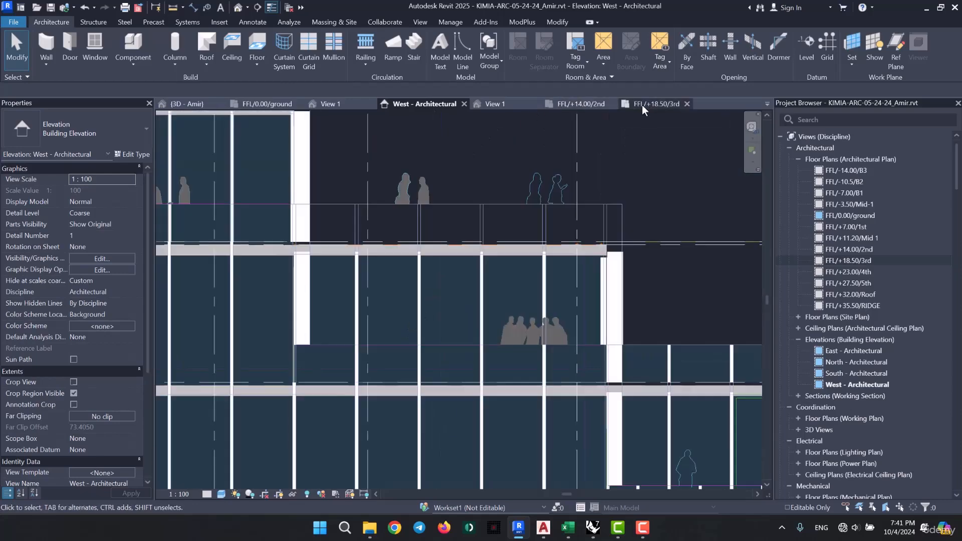
click(642, 104)
scroll(501, 287, up, 5)
scroll(501, 287, down, 4)
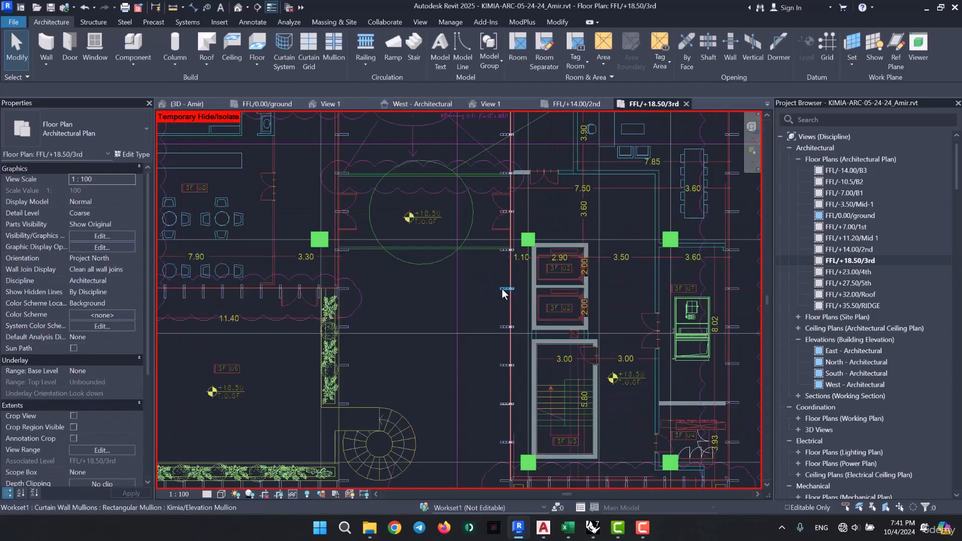
scroll(521, 282, up, 8)
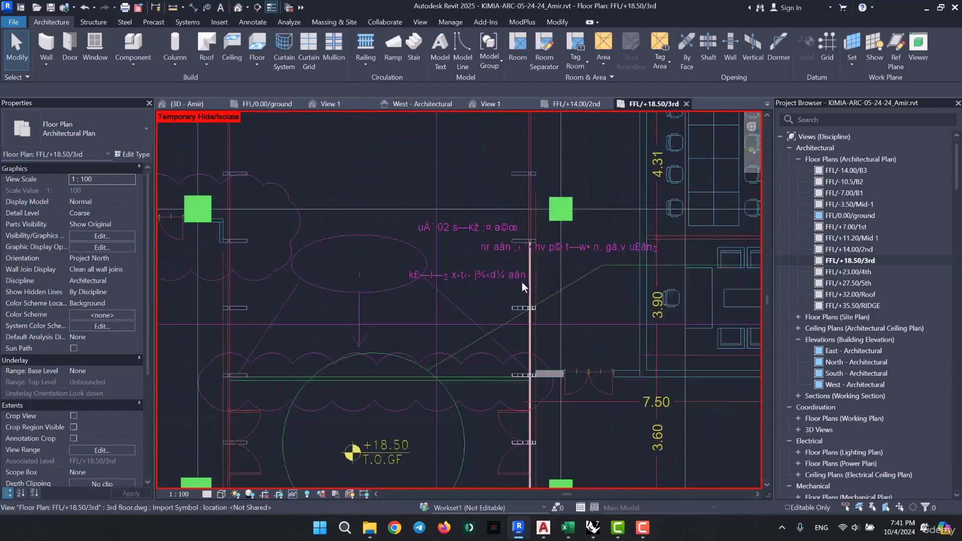
scroll(524, 290, down, 2)
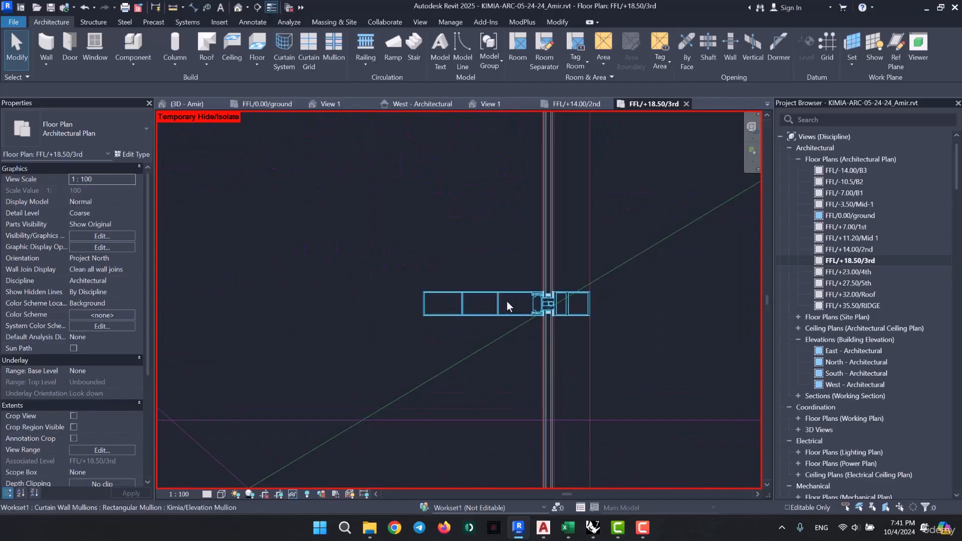
middle_drag(507, 302, 487, 241)
scroll(491, 416, down, 2)
scroll(451, 222, up, 8)
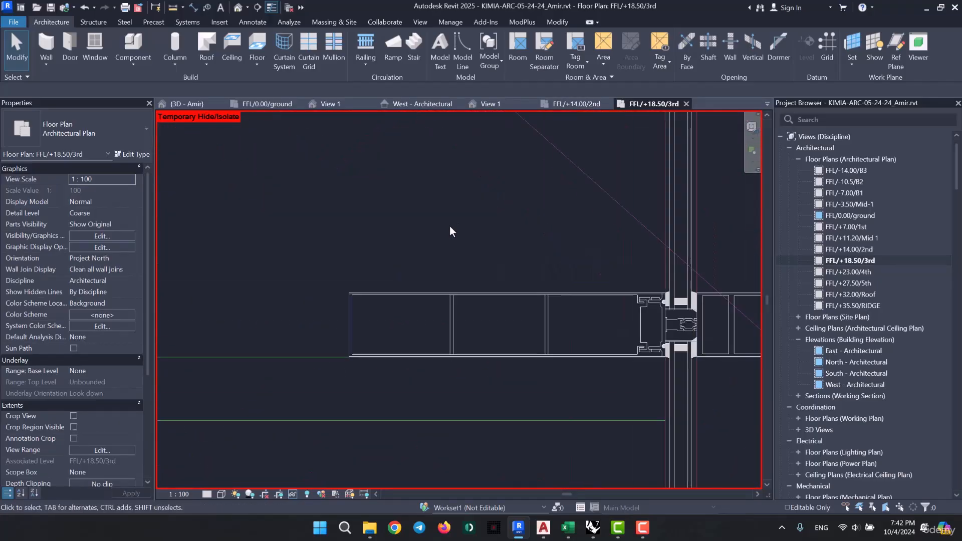
scroll(417, 240, down, 6)
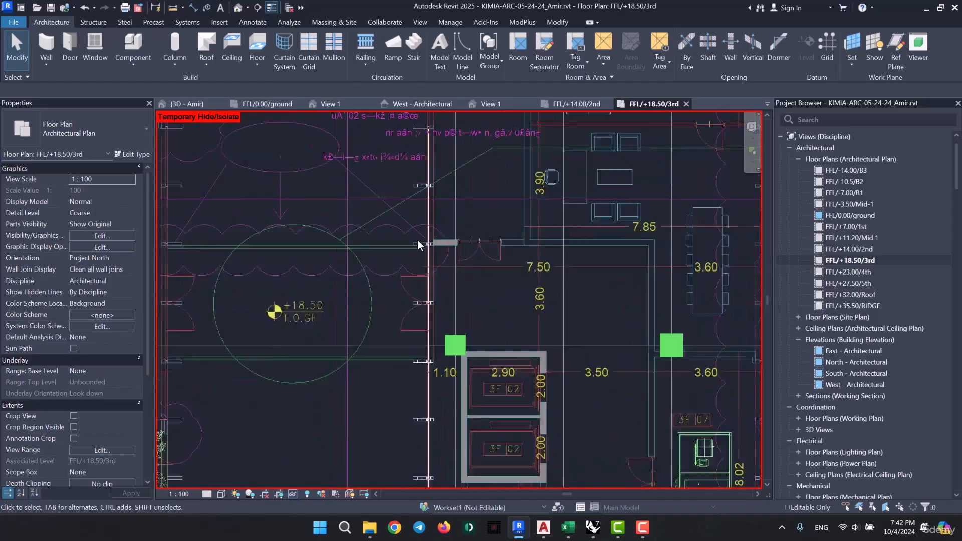
scroll(437, 241, up, 2)
scroll(443, 258, up, 2)
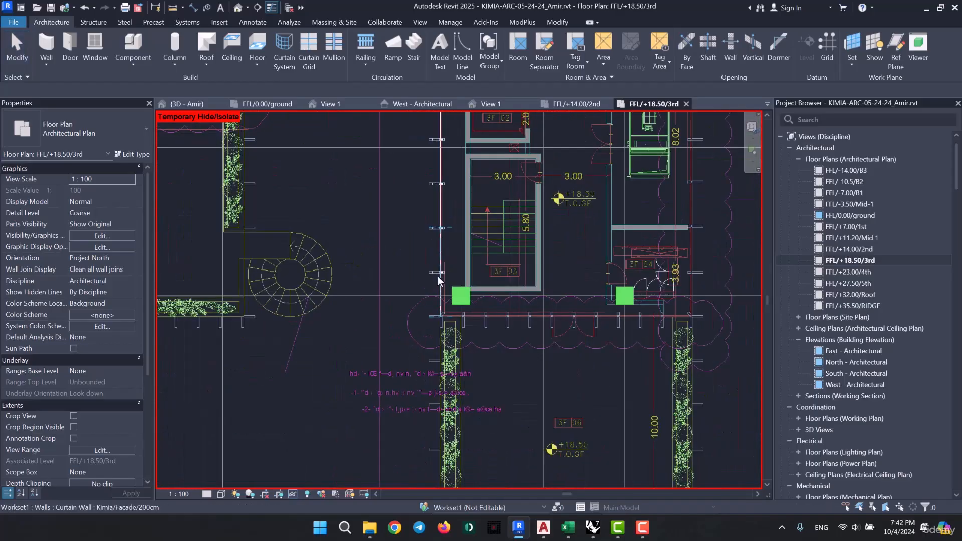
scroll(434, 228, up, 4)
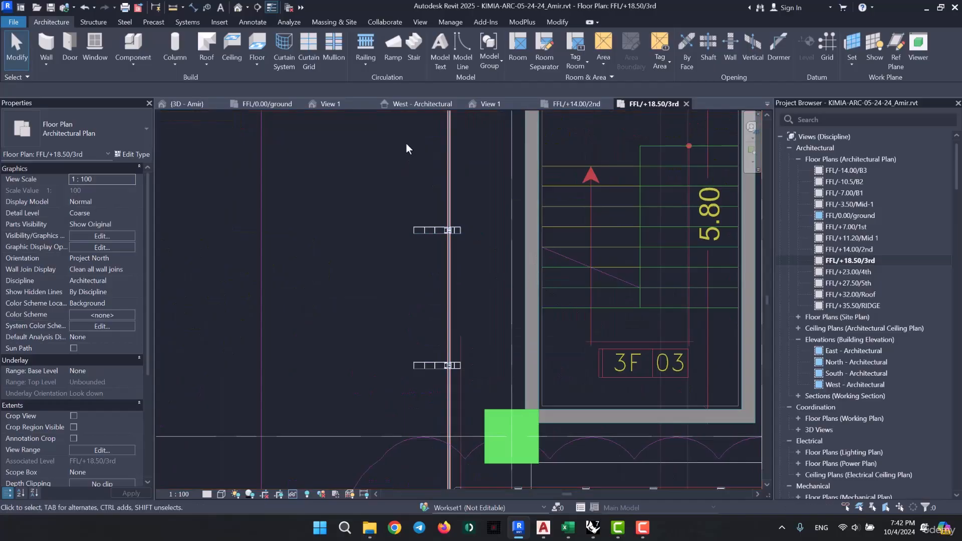
Check the level constraints and top offsets of the second-floor, parapet and adjoining curtain walls around the door bay in the West elevation.
click(422, 104)
scroll(519, 249, down, 1)
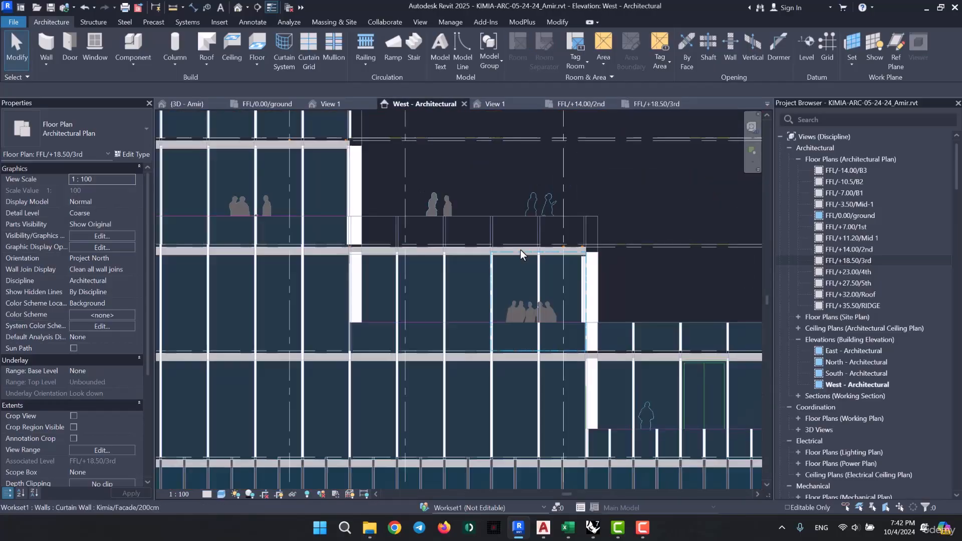
scroll(252, 156, down, 3)
scroll(477, 280, up, 3)
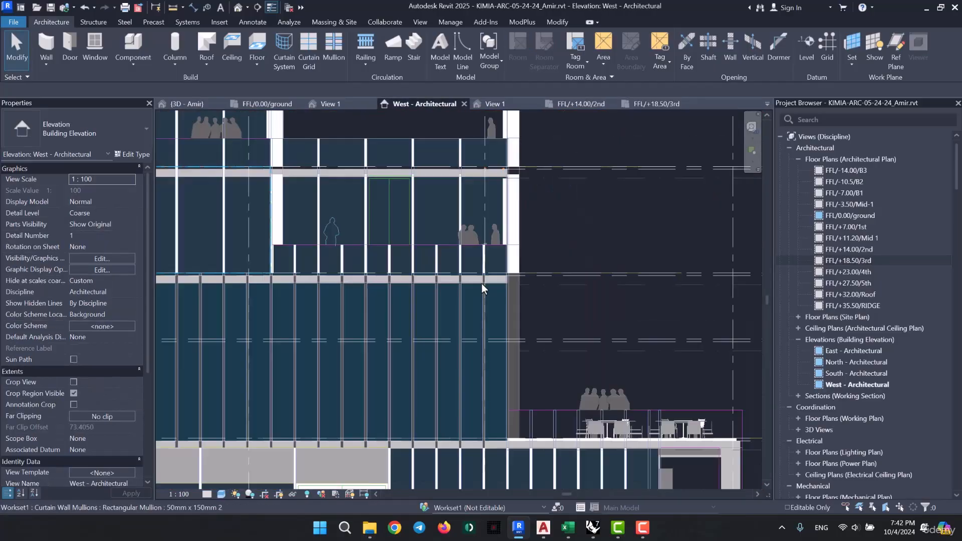
scroll(421, 264, up, 2)
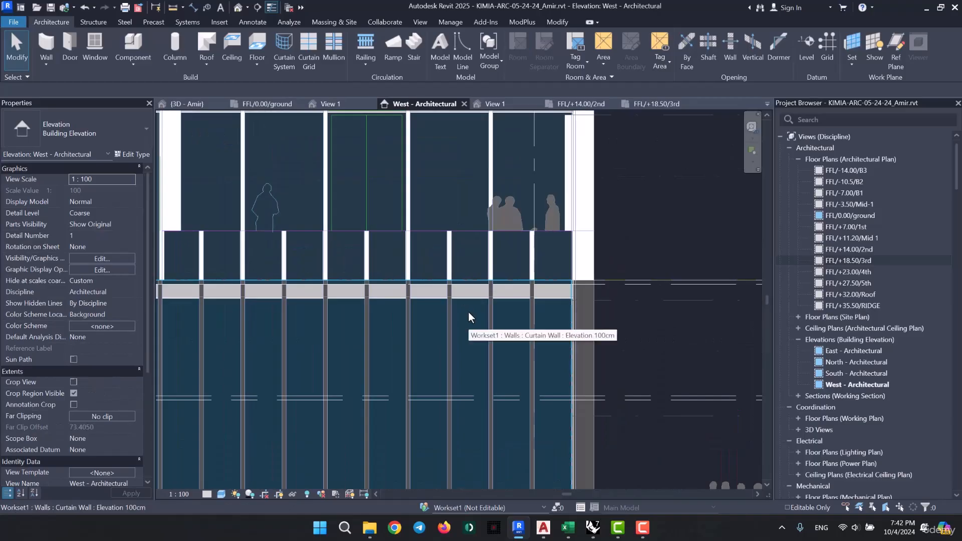
middle_drag(479, 260, 624, 407)
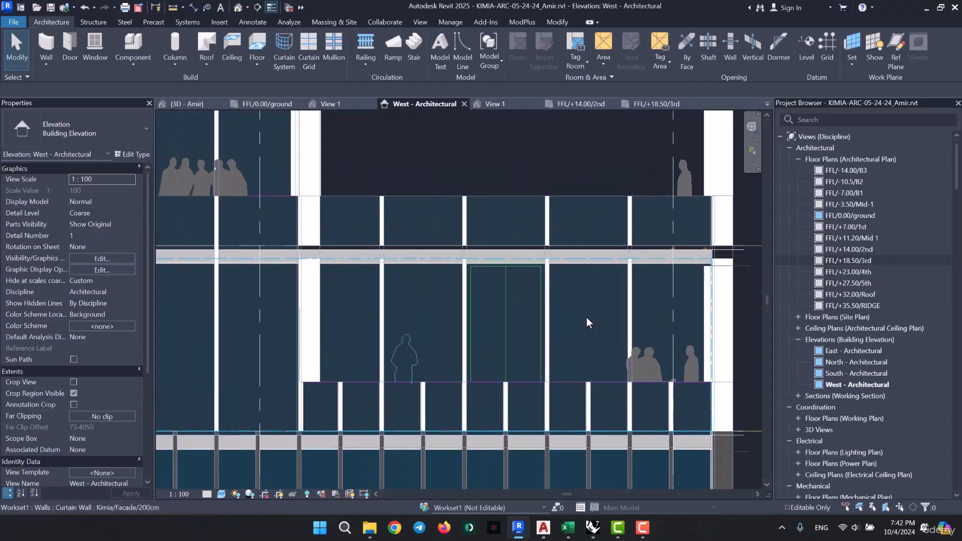
click(586, 317)
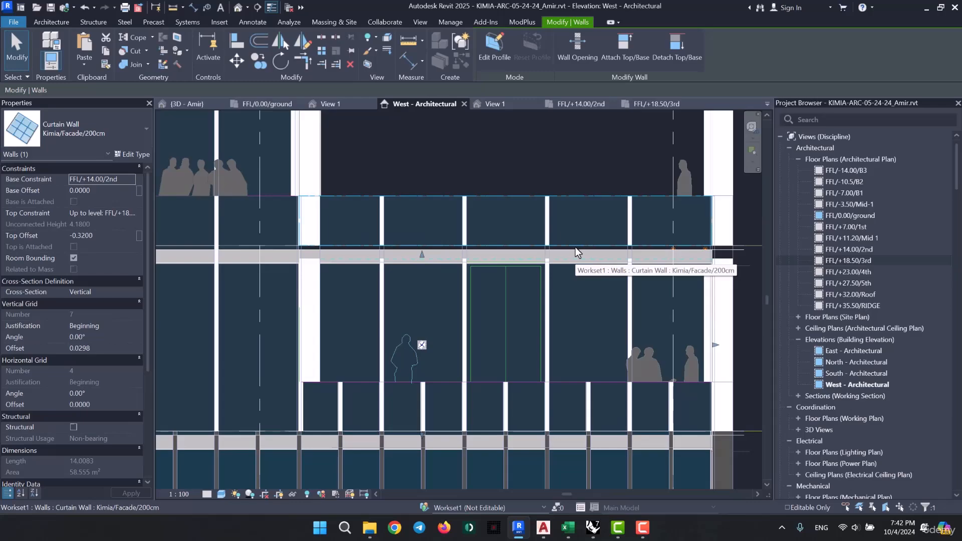
click(580, 215)
click(587, 299)
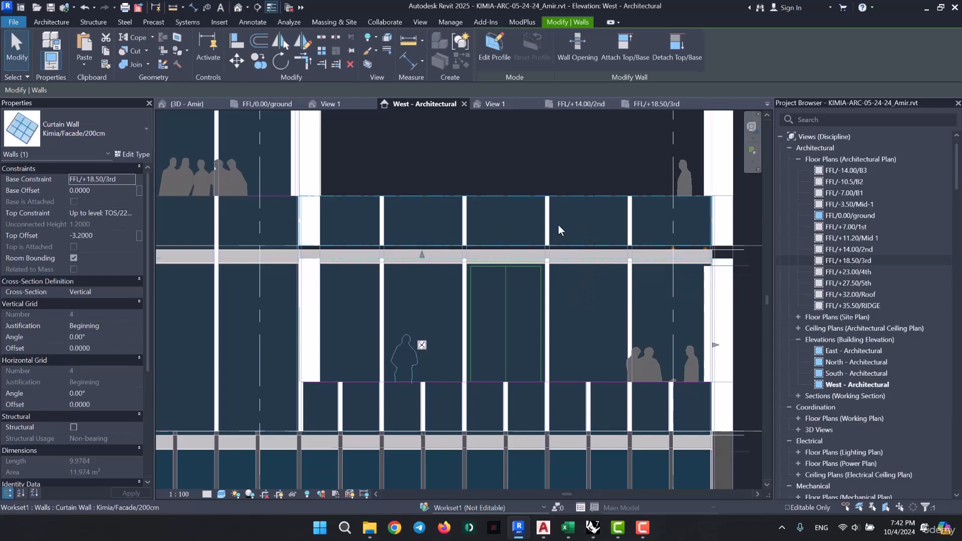
click(240, 282)
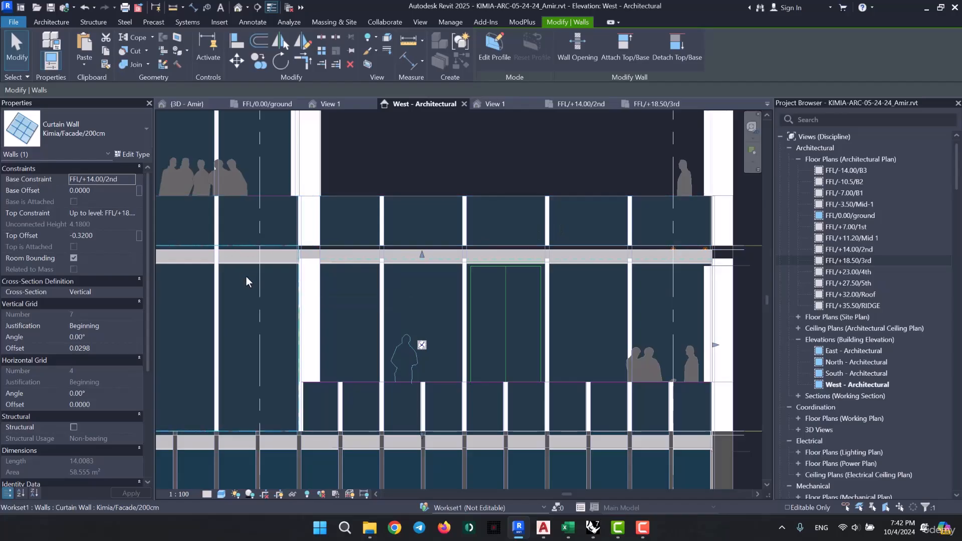
click(245, 277)
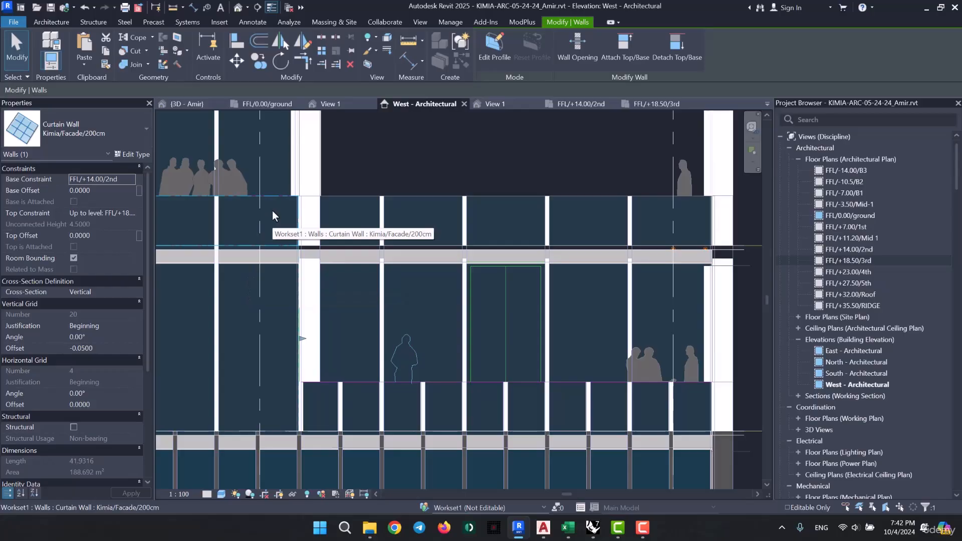
Set the top offset of the second-floor curtain wall at the door bay to 0.
click(370, 290)
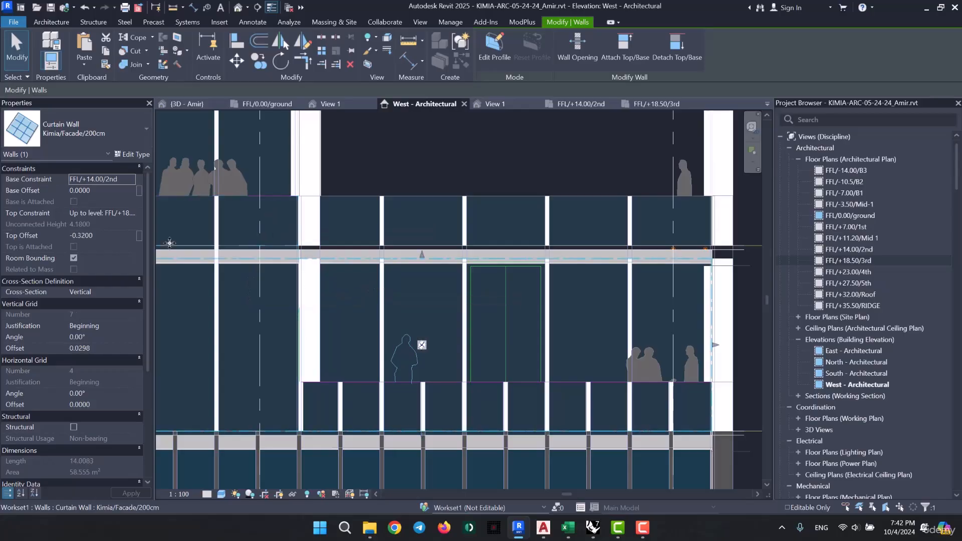
click(110, 239)
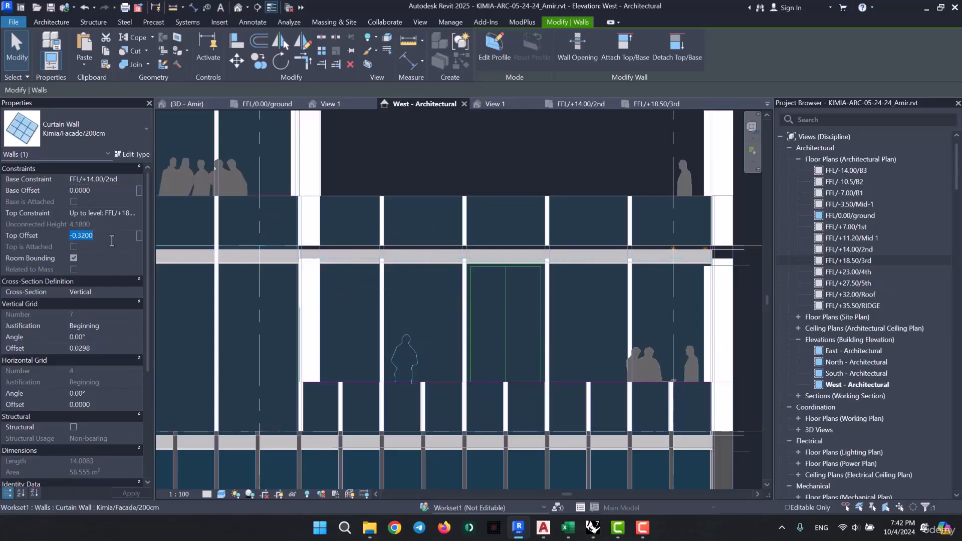
text(00)
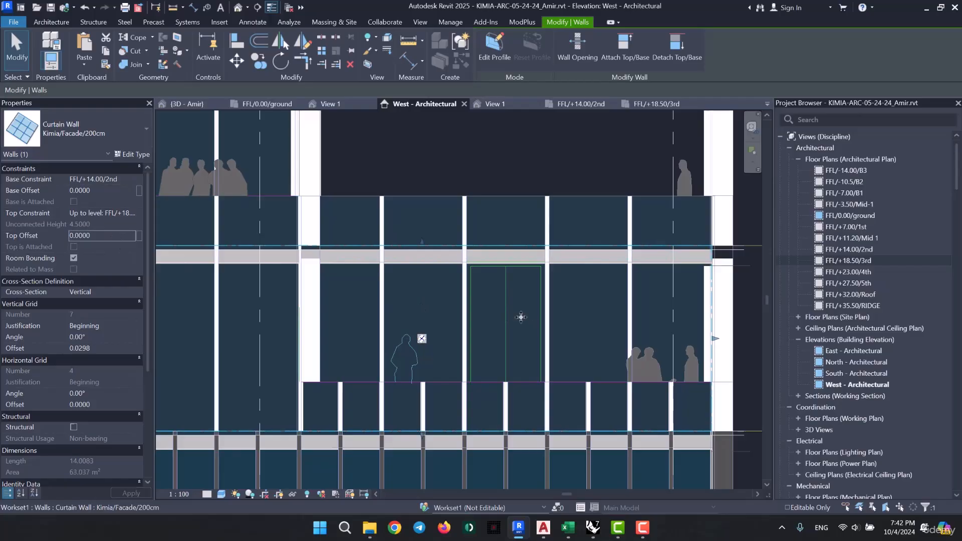
key(Escape)
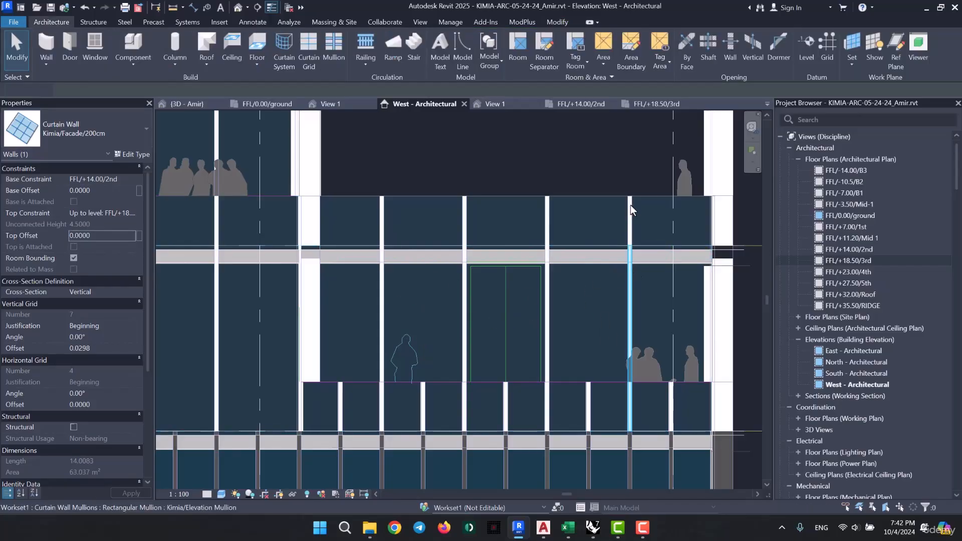
scroll(617, 243, down, 2)
middle_drag(495, 361, 573, 281)
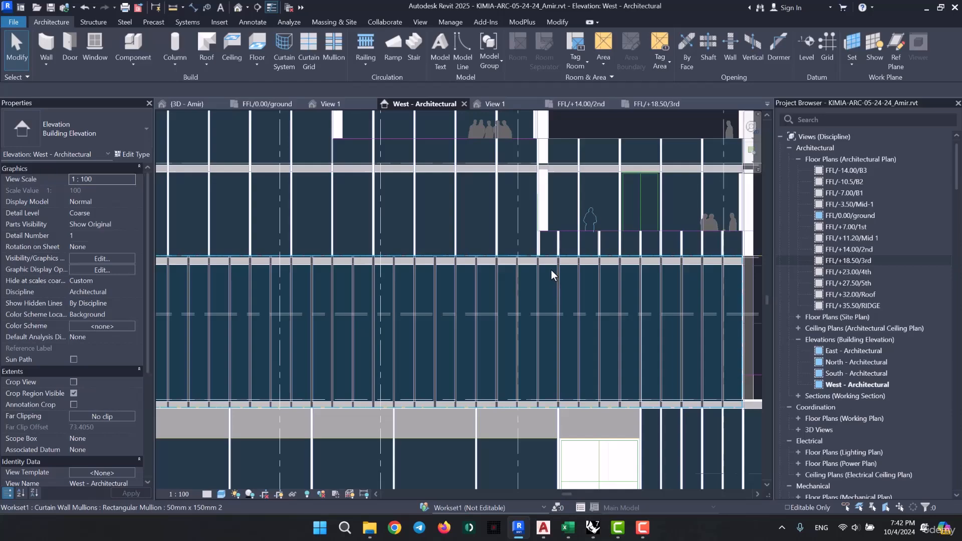
scroll(551, 274, down, 5)
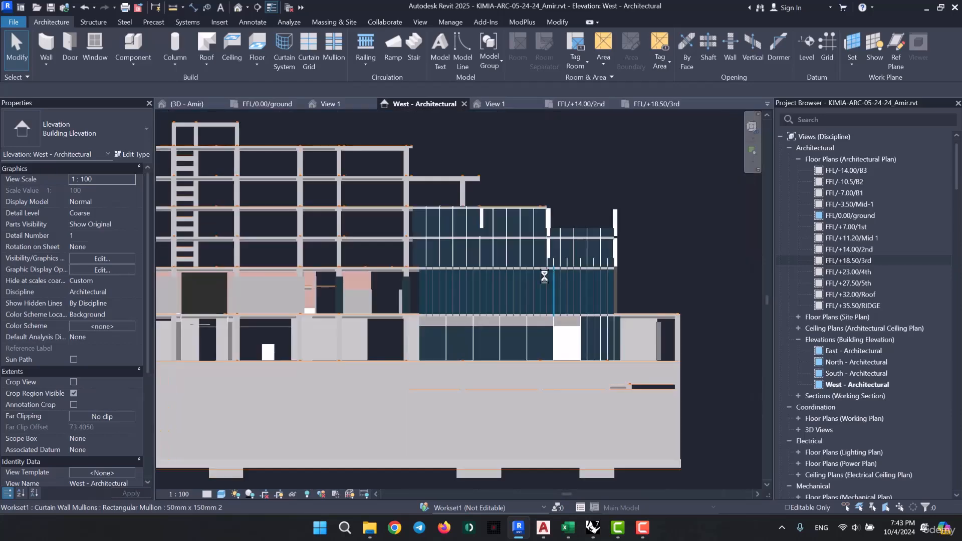